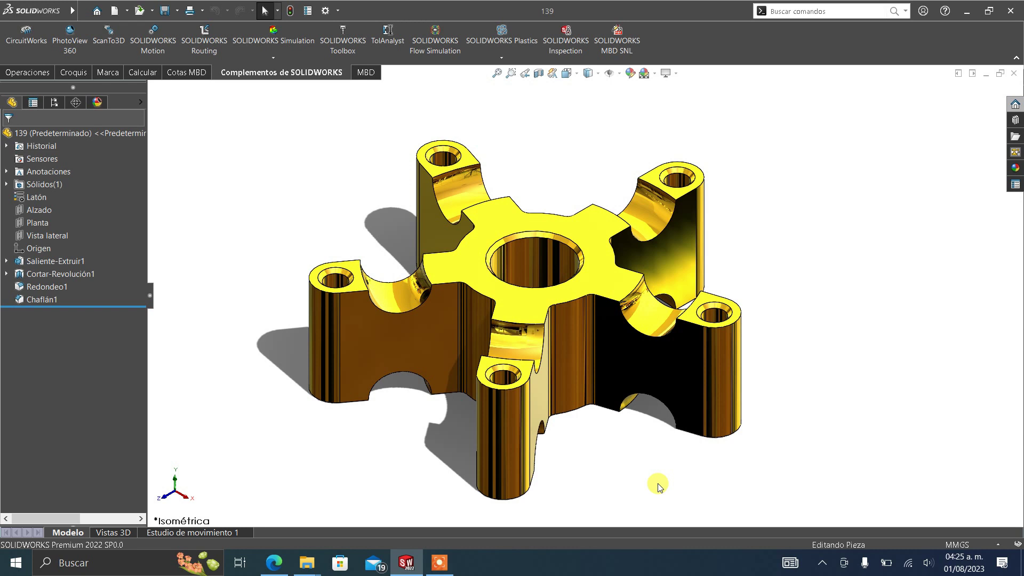
Orbit the brass star part to a lower viewing angle.
{"action": "middle_click_drag", "start_coordinate": [661, 414], "coordinate": [669, 428]}
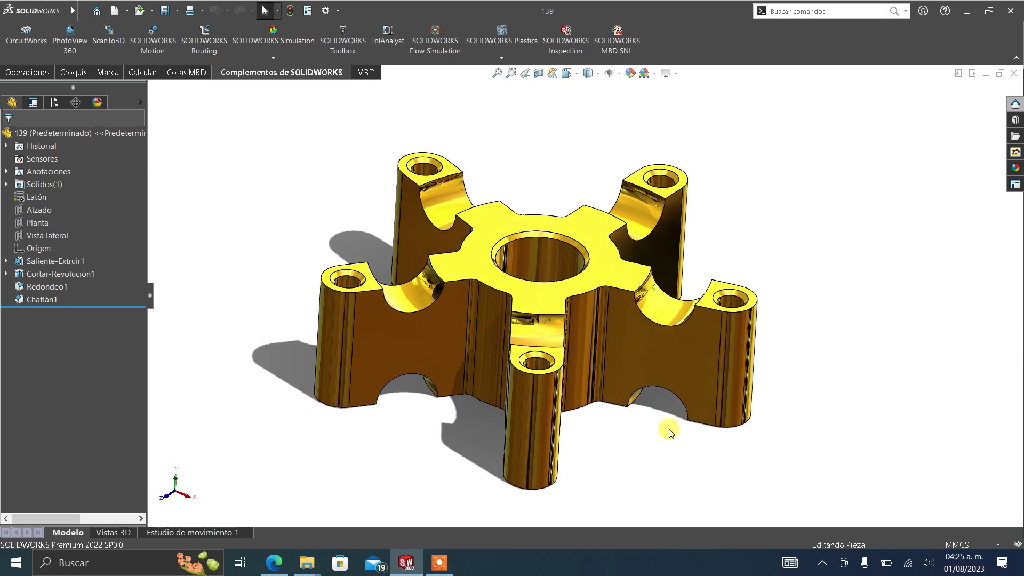
{"action": "mouse_move", "coordinate": [711, 375]}
{"action": "middle_mouse_down"}
{"action": "mouse_move", "coordinate": [600, 400]}
{"action": "mouse_move", "coordinate": [598, 425]}
{"action": "mouse_move", "coordinate": [606, 366]}
{"action": "mouse_move", "coordinate": [625, 347]}
{"action": "mouse_move", "coordinate": [693, 352]}
{"action": "mouse_move", "coordinate": [715, 340]}
{"action": "mouse_move", "coordinate": [724, 377]}
{"action": "middle_mouse_up"}
{"action": "key", "text": "Escape"}
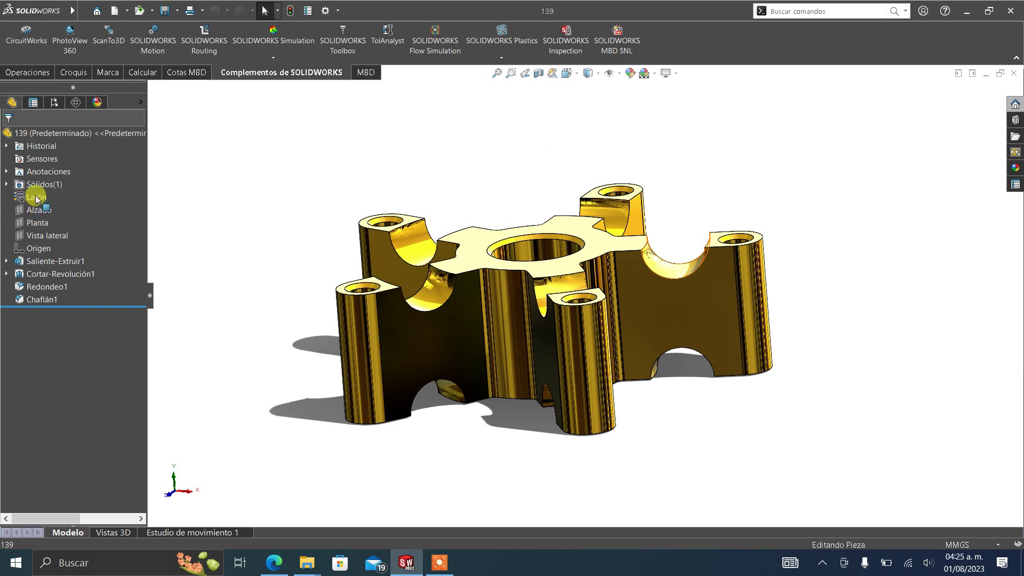
Drag the Latón material onto the part and bring up the Pieza 139.pdf drawing in Edge.
{"action": "left_click_drag", "start_coordinate": [36, 199], "coordinate": [324, 283]}
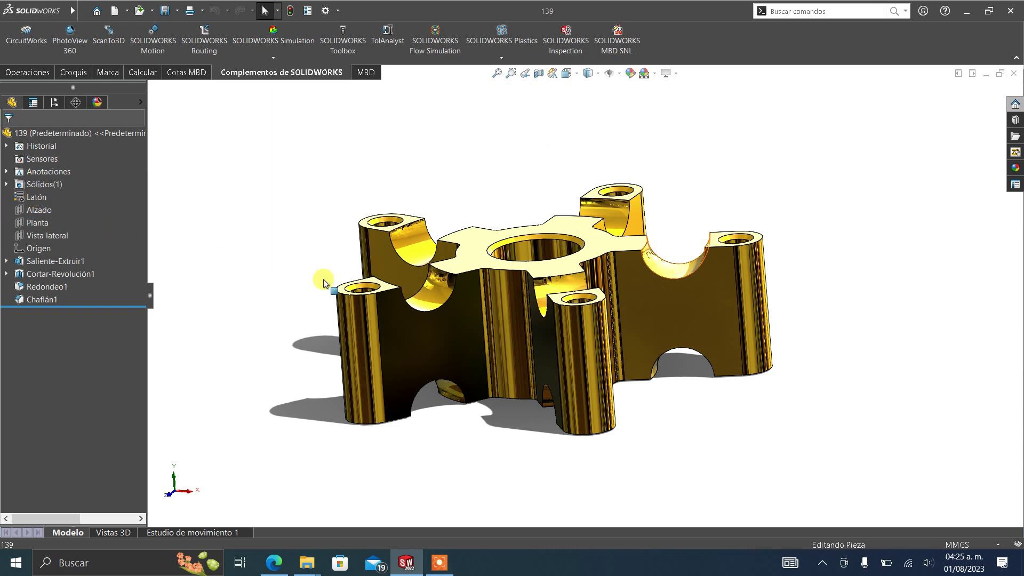
{"action": "left_click_drag", "start_coordinate": [323, 282], "coordinate": [347, 349]}
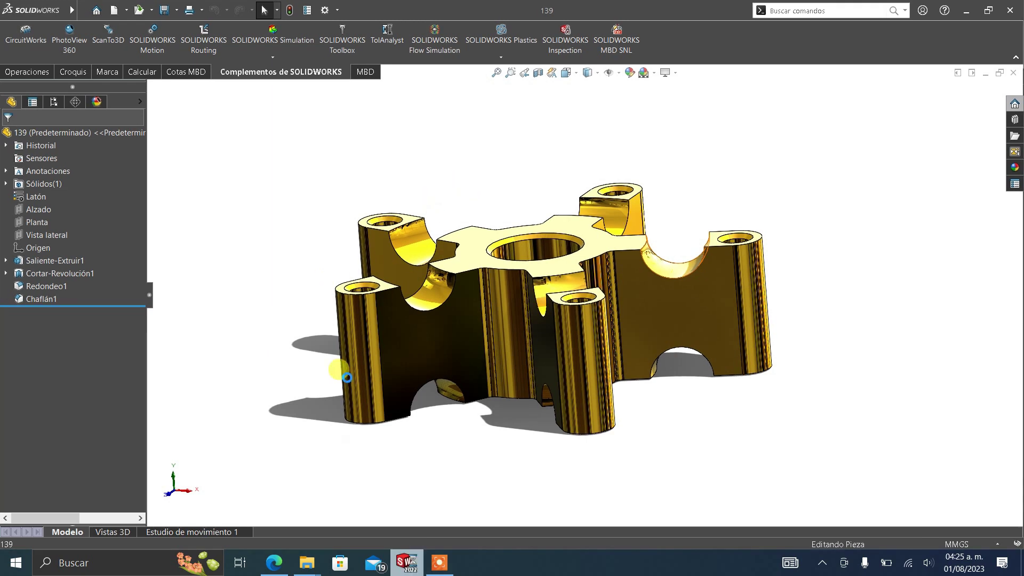
{"action": "left_click", "coordinate": [272, 568]}
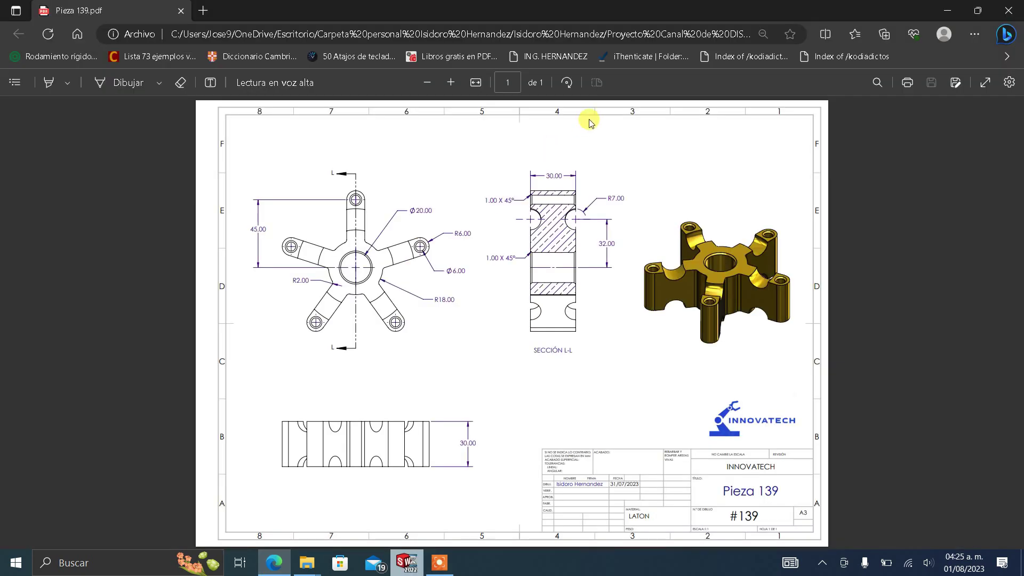
Minimize the Pieza 139 drawing, select a cut face and orbit the brass part to inspect it.
{"action": "left_click", "coordinate": [945, 12]}
{"action": "left_click", "coordinate": [688, 229]}
{"action": "middle_click_drag", "start_coordinate": [688, 229], "coordinate": [812, 137]}
{"action": "middle_click_drag", "start_coordinate": [774, 201], "coordinate": [784, 292]}
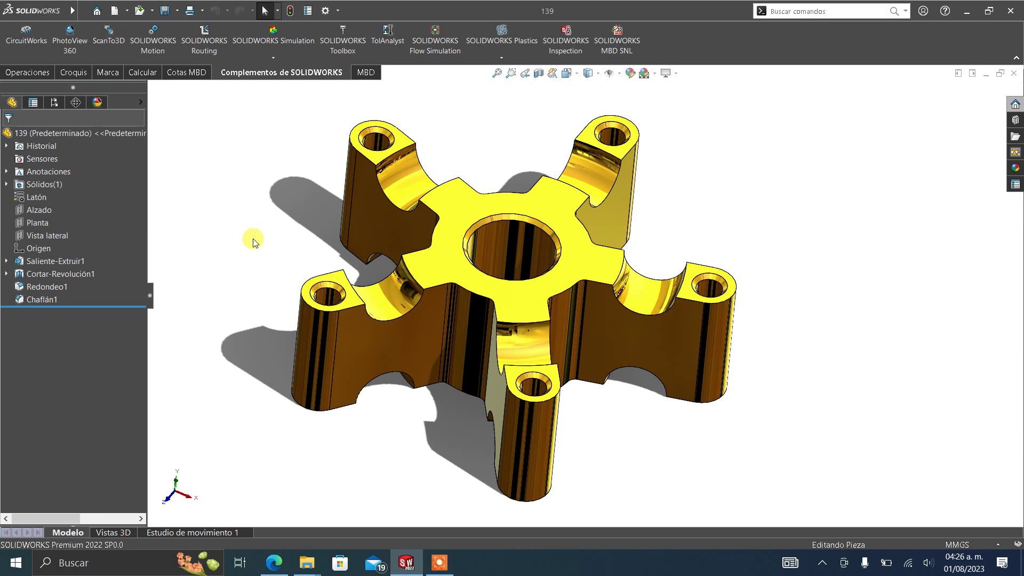
Create a new Pieza part document, Pieza1, from the Nuevo documento dialog.
{"action": "left_click", "coordinate": [127, 13]}
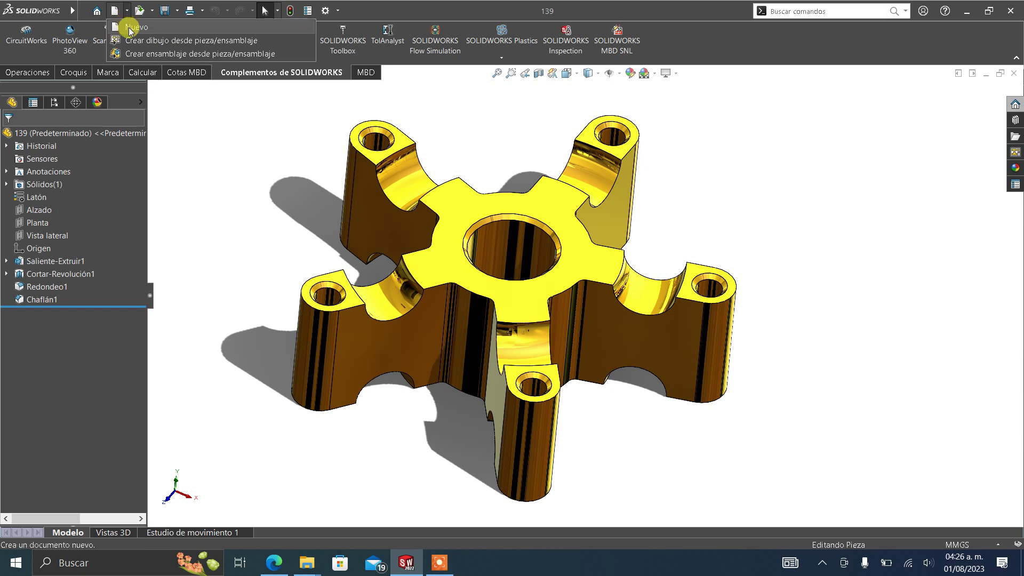
{"action": "left_click", "coordinate": [131, 29]}
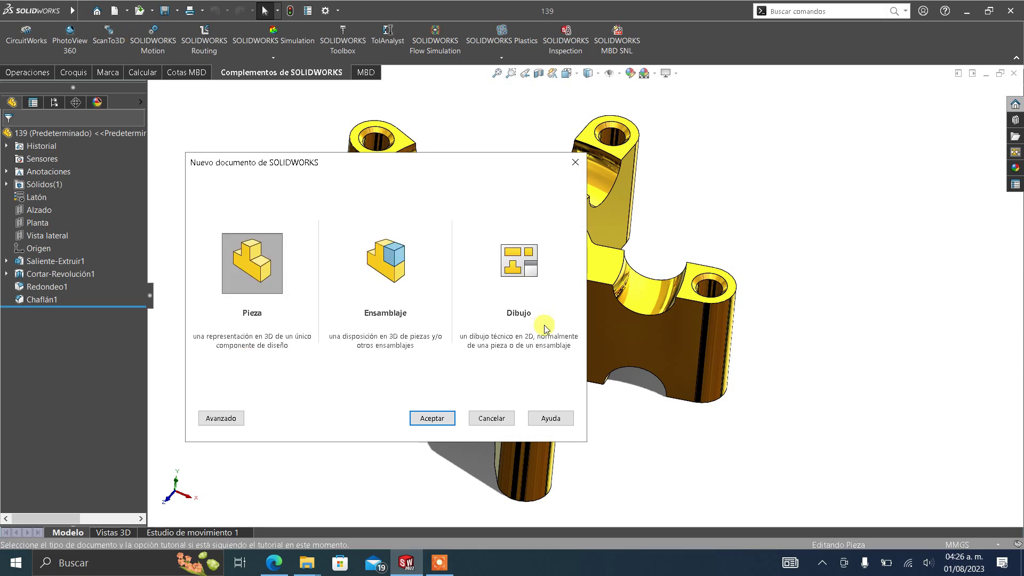
{"action": "left_click_drag", "start_coordinate": [464, 167], "coordinate": [611, 144]}
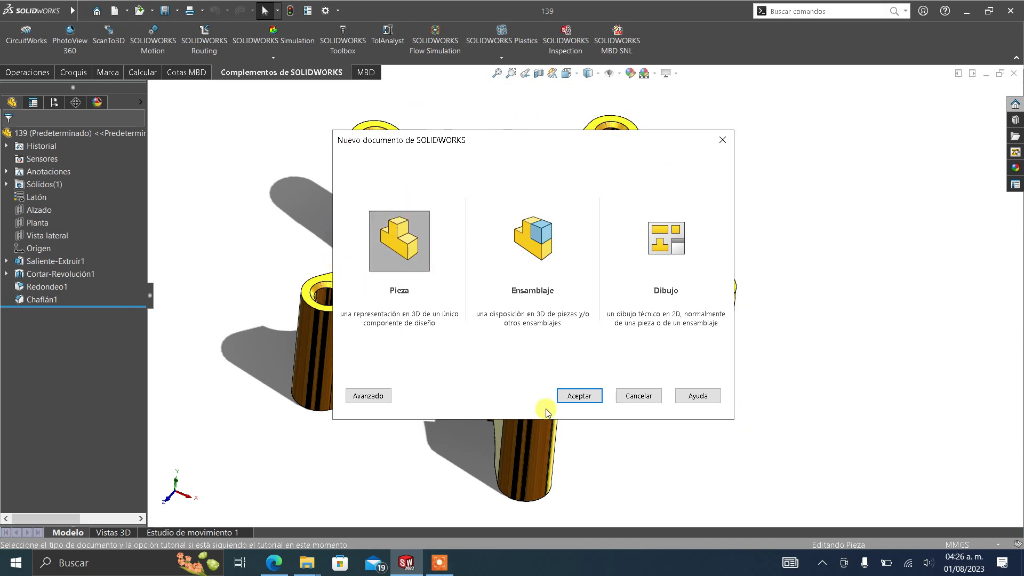
{"action": "left_click", "coordinate": [572, 396]}
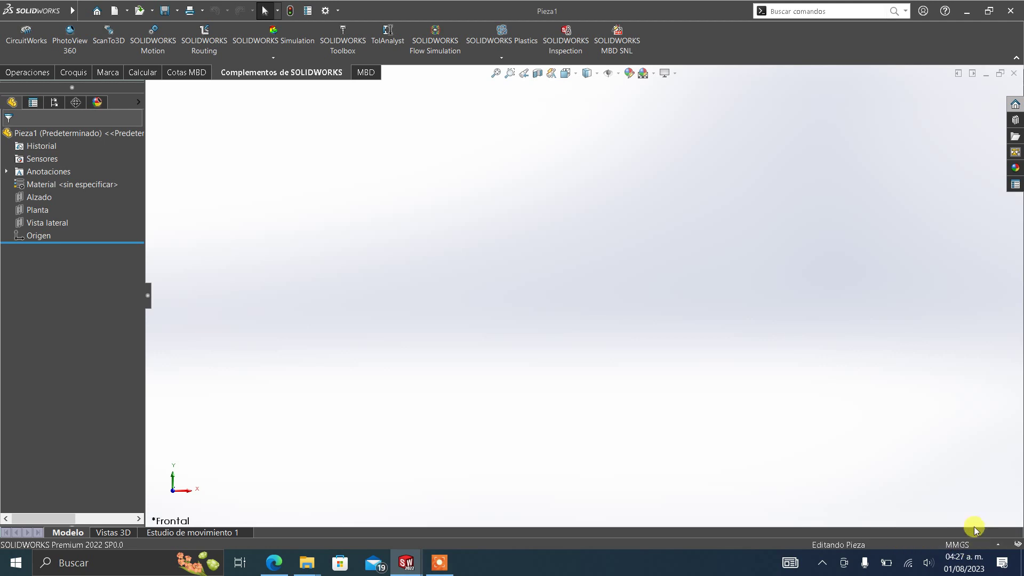
{"action": "left_click", "coordinate": [971, 546]}
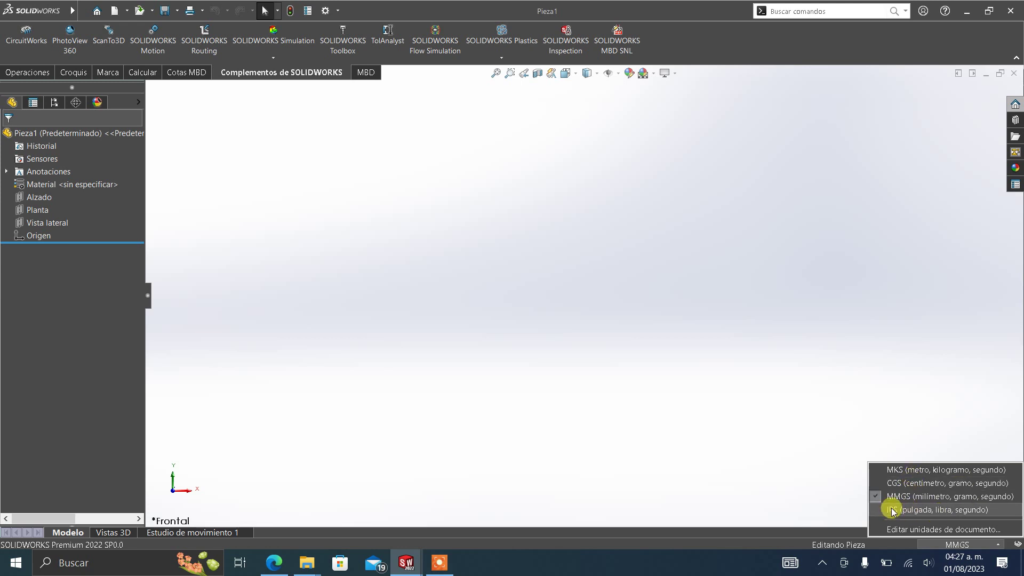
{"action": "left_click", "coordinate": [927, 511]}
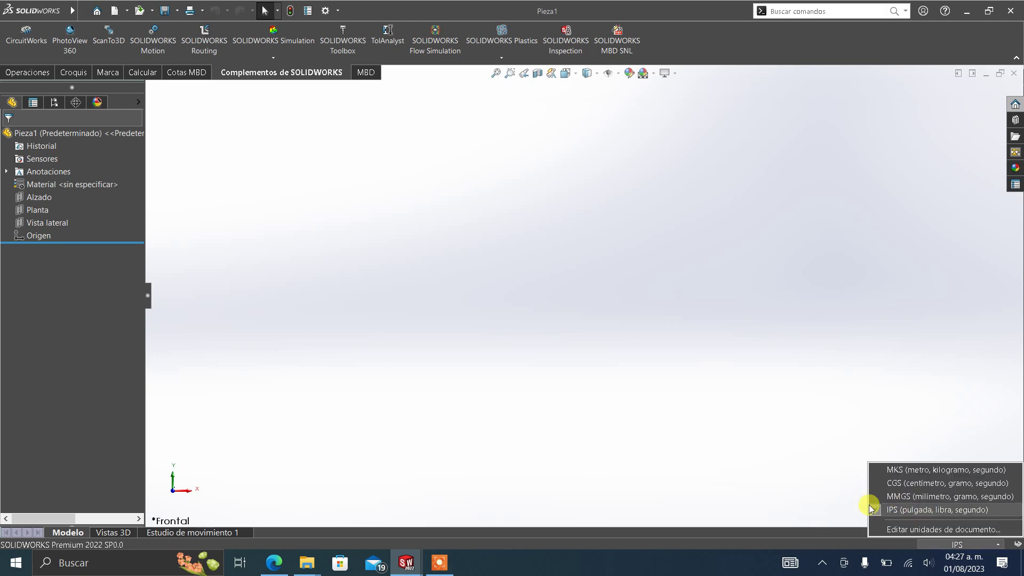
{"action": "left_click", "coordinate": [730, 395]}
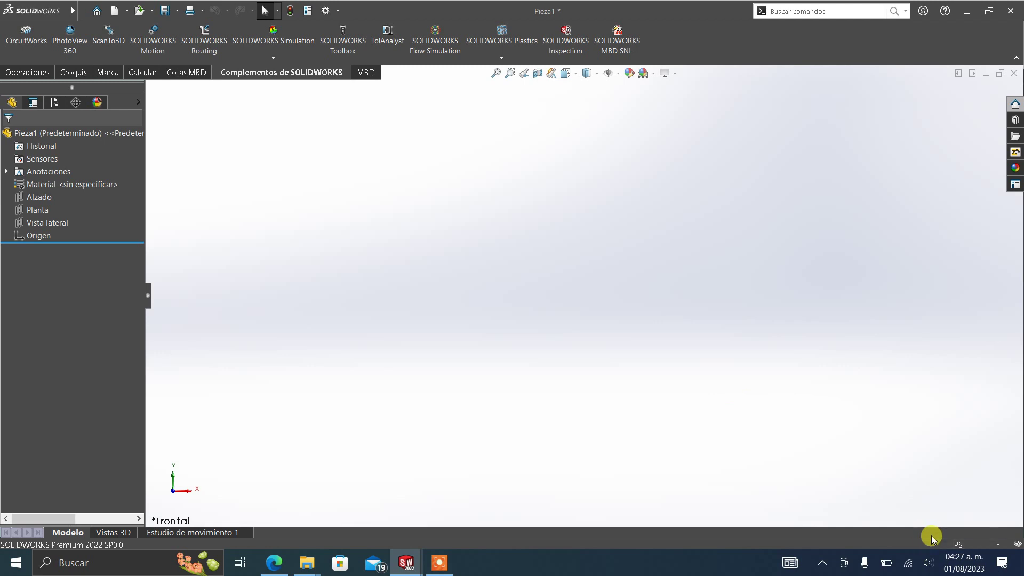
{"action": "left_click", "coordinate": [960, 545]}
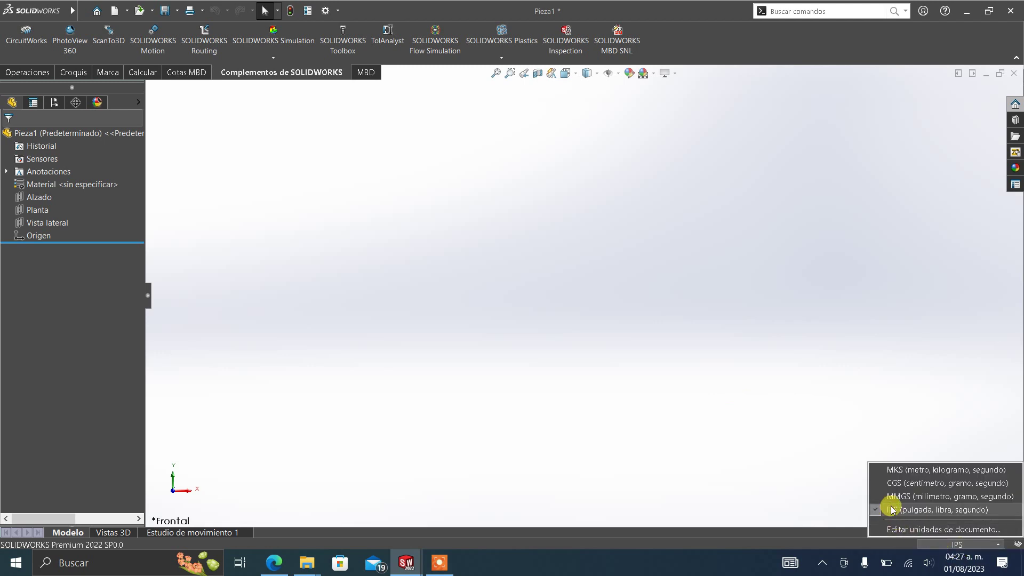
{"action": "left_click", "coordinate": [913, 497]}
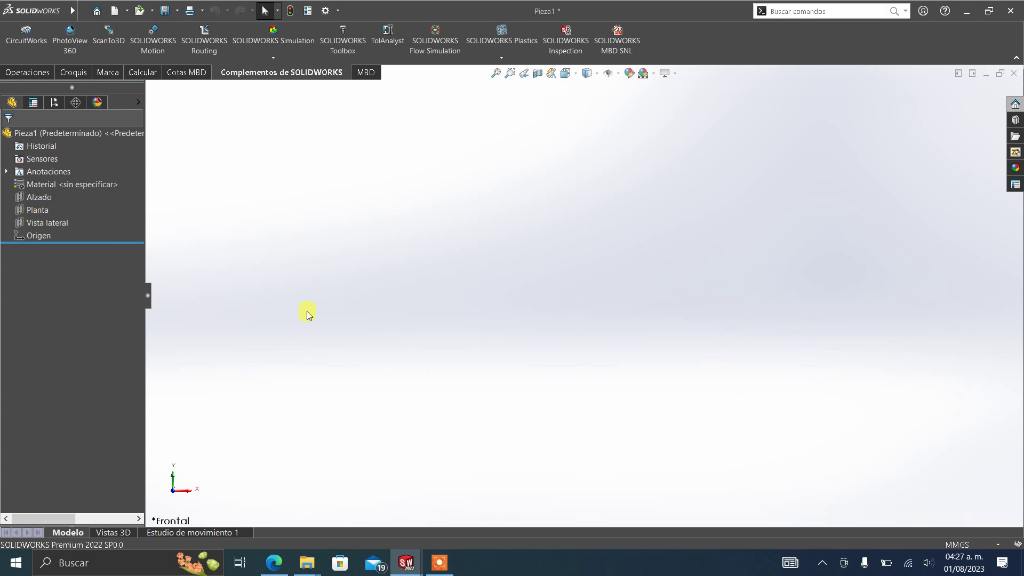
Show the three primary planes and orbit the view to see them in 3D.
{"action": "left_click", "coordinate": [611, 74]}
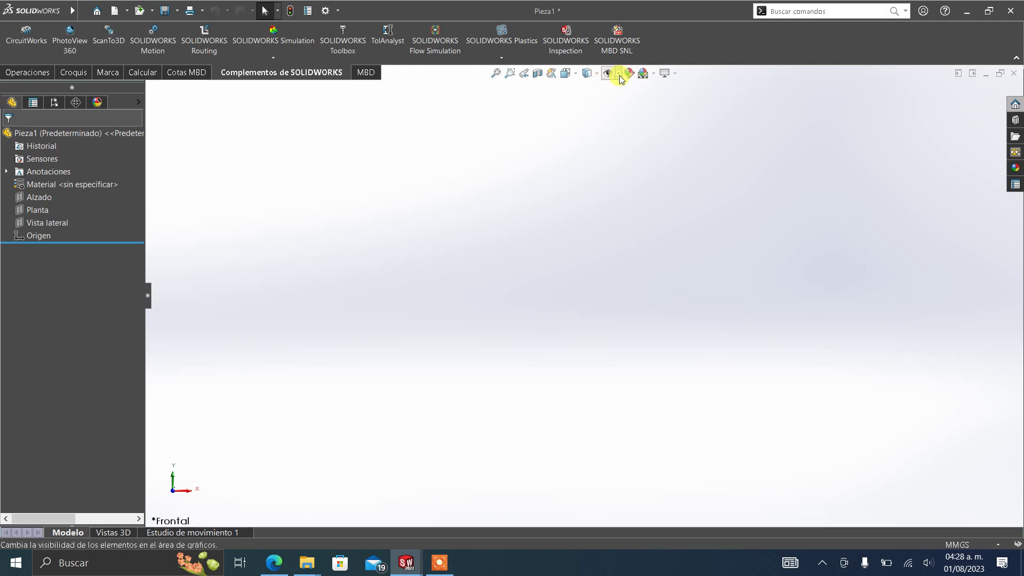
{"action": "left_click", "coordinate": [618, 75]}
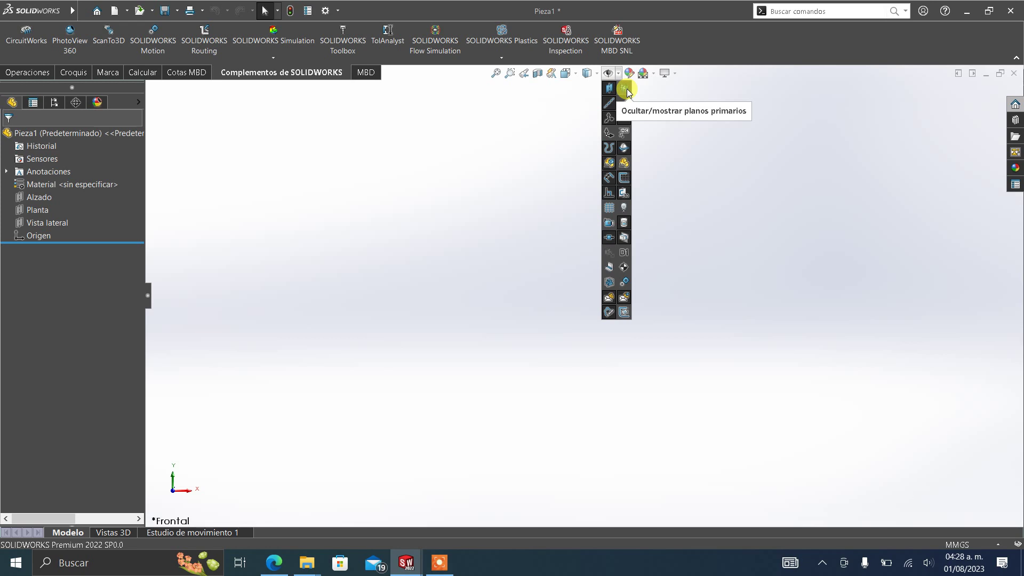
{"action": "left_click", "coordinate": [627, 88]}
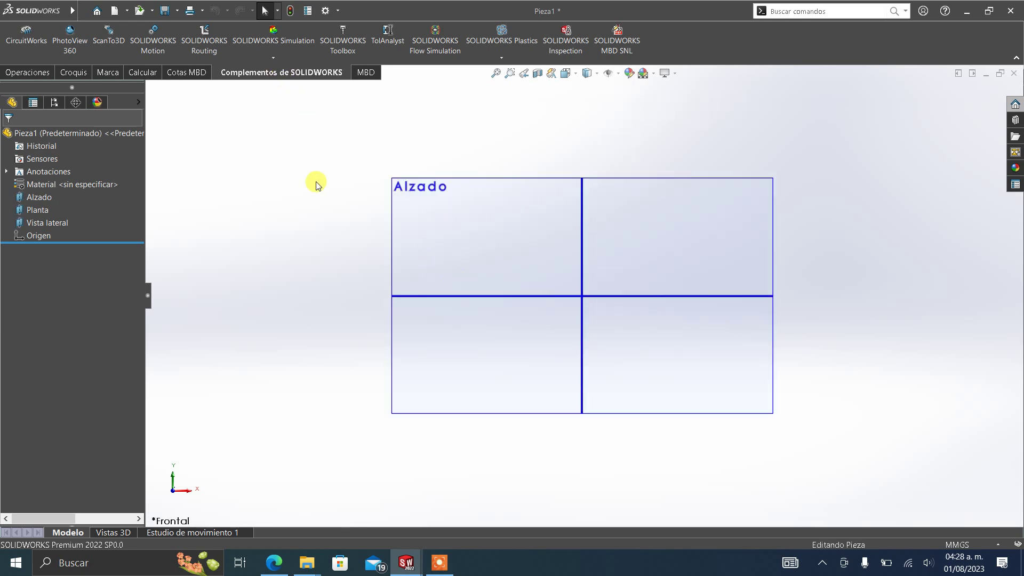
{"action": "middle_click_drag", "start_coordinate": [646, 152], "coordinate": [629, 302]}
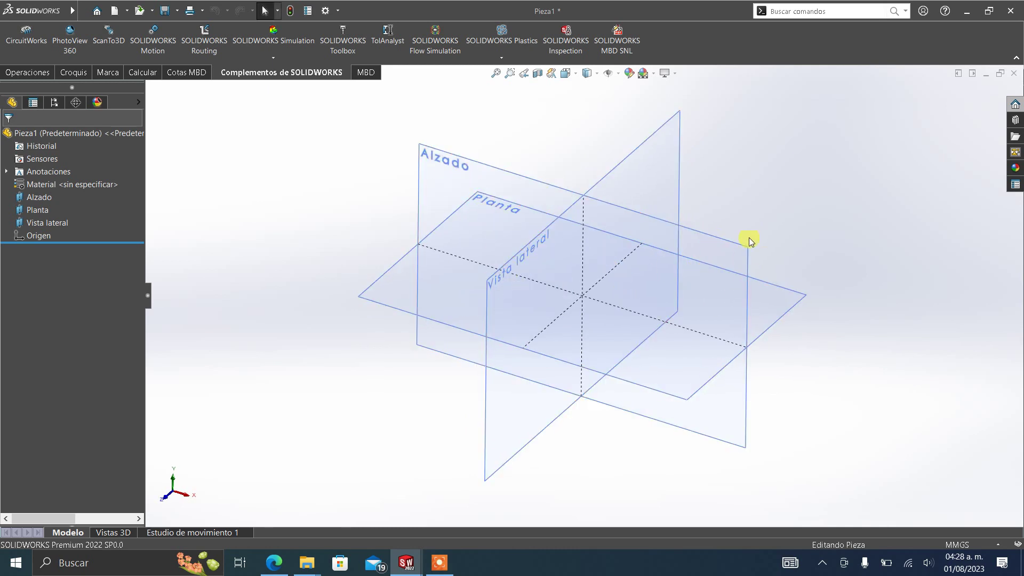
Select the Planta plane and bring up the Croquis sketching tools.
{"action": "left_click", "coordinate": [788, 302]}
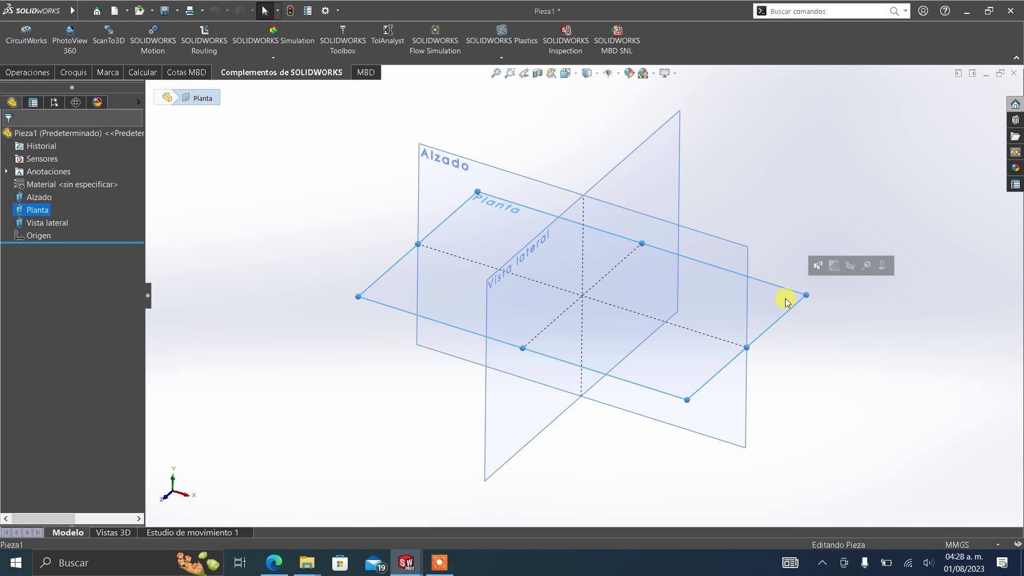
{"action": "left_click", "coordinate": [785, 303]}
{"action": "right_click", "coordinate": [785, 304]}
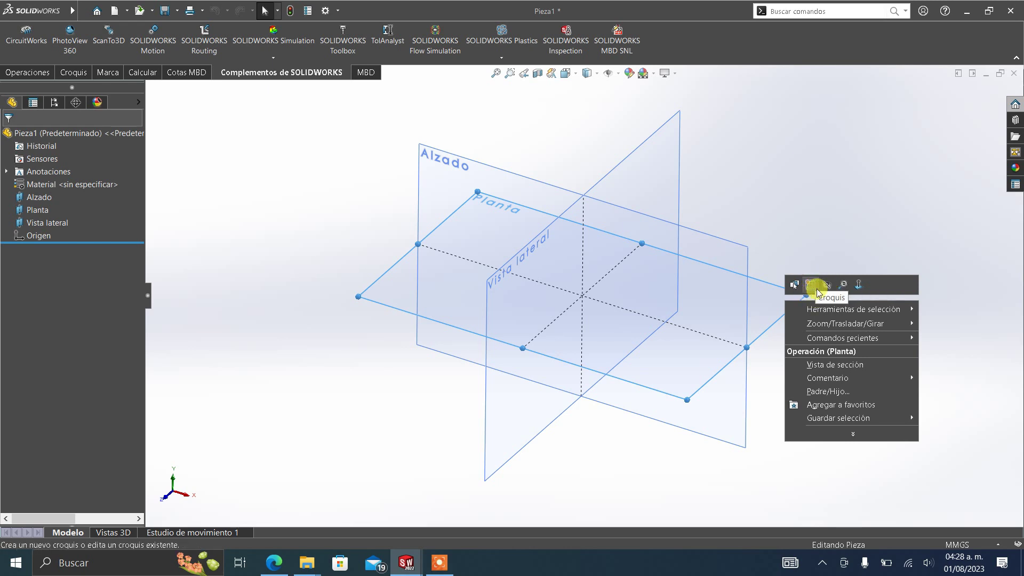
{"action": "left_click", "coordinate": [829, 227]}
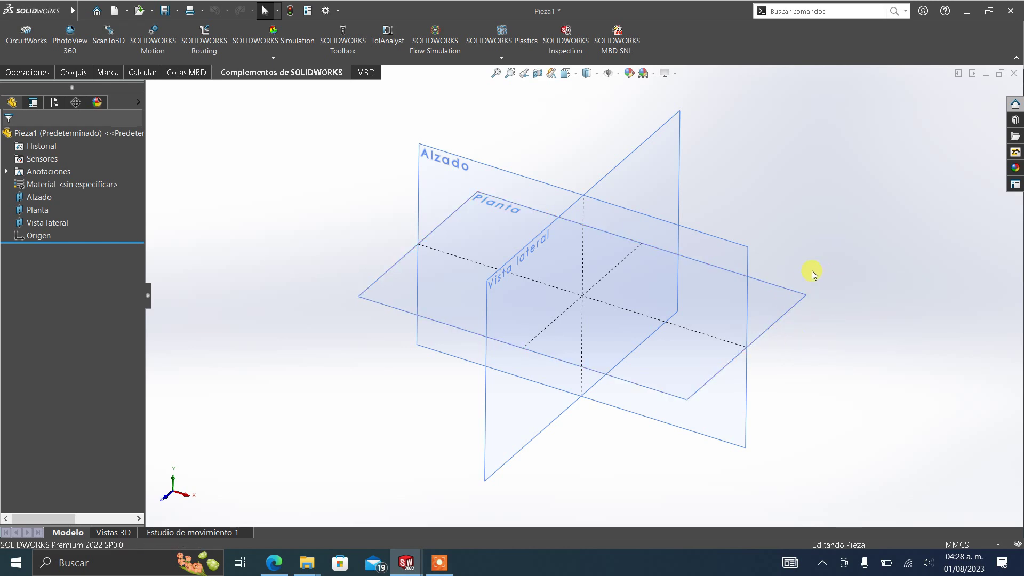
{"action": "left_click", "coordinate": [806, 302]}
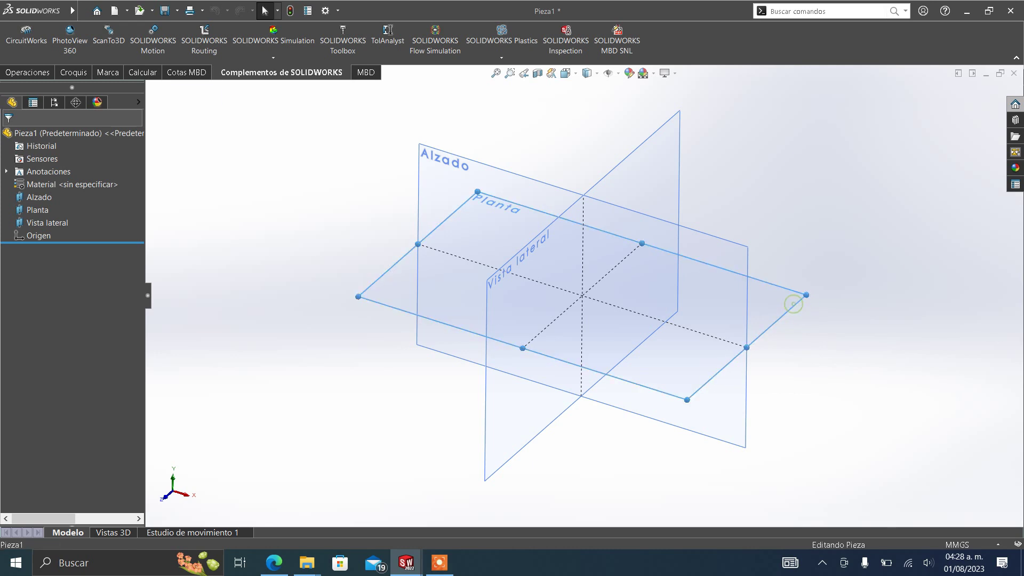
{"action": "left_click", "coordinate": [73, 73]}
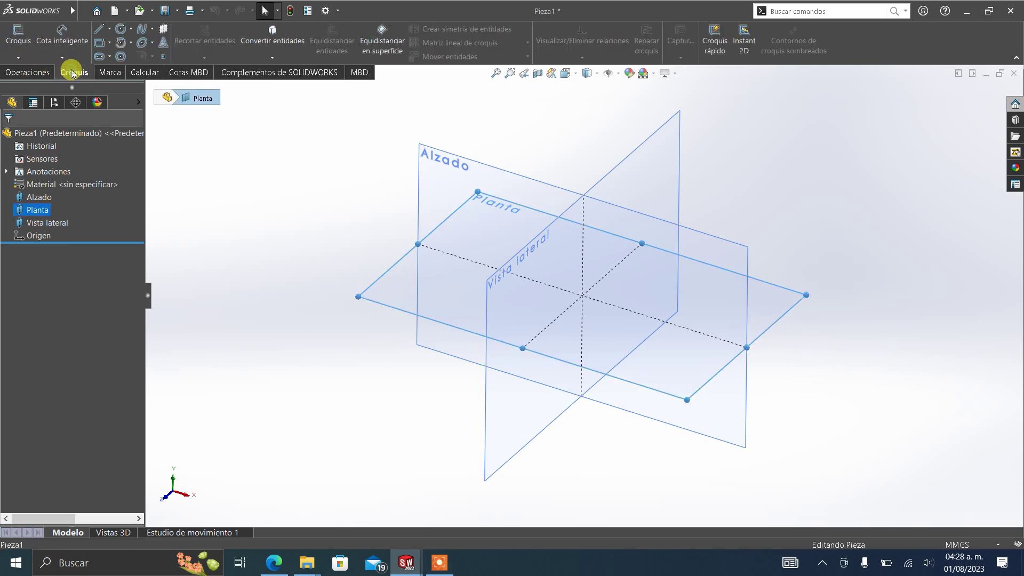
{"action": "left_click", "coordinate": [19, 33]}
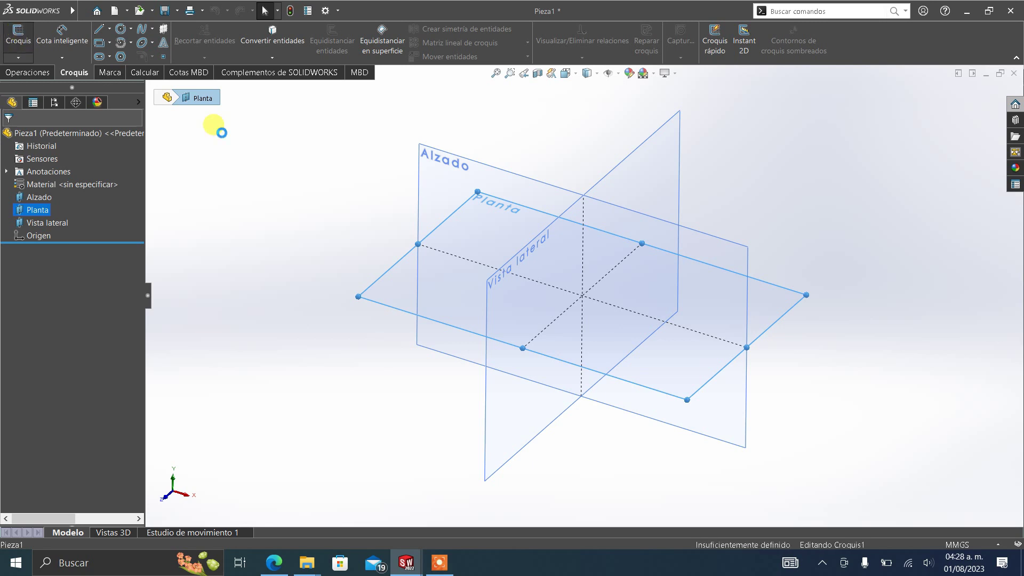
Start sketch Croquis1 on the Planta plane and deselect the plane.
{"action": "left_click", "coordinate": [765, 322]}
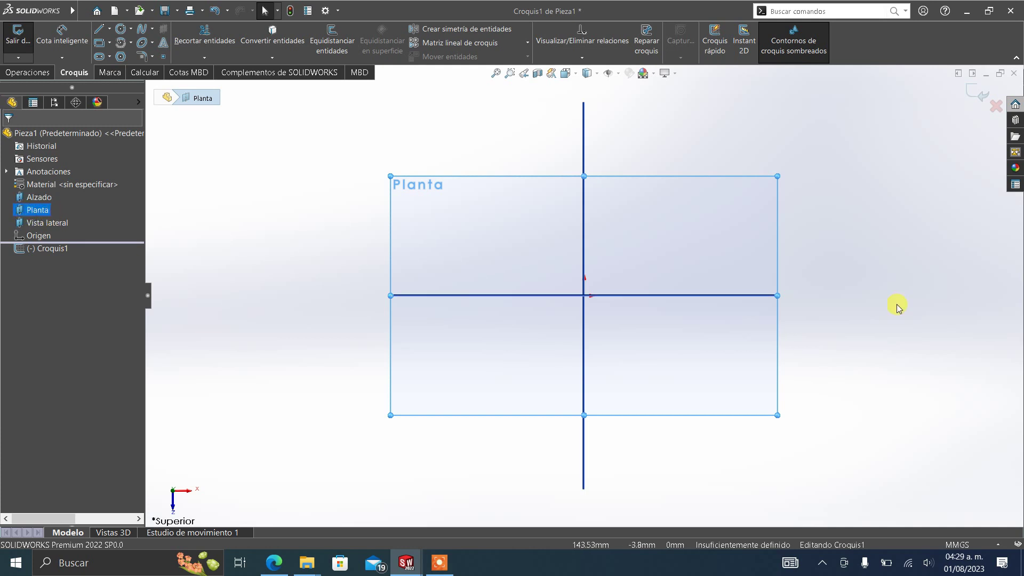
{"action": "left_click", "coordinate": [898, 320]}
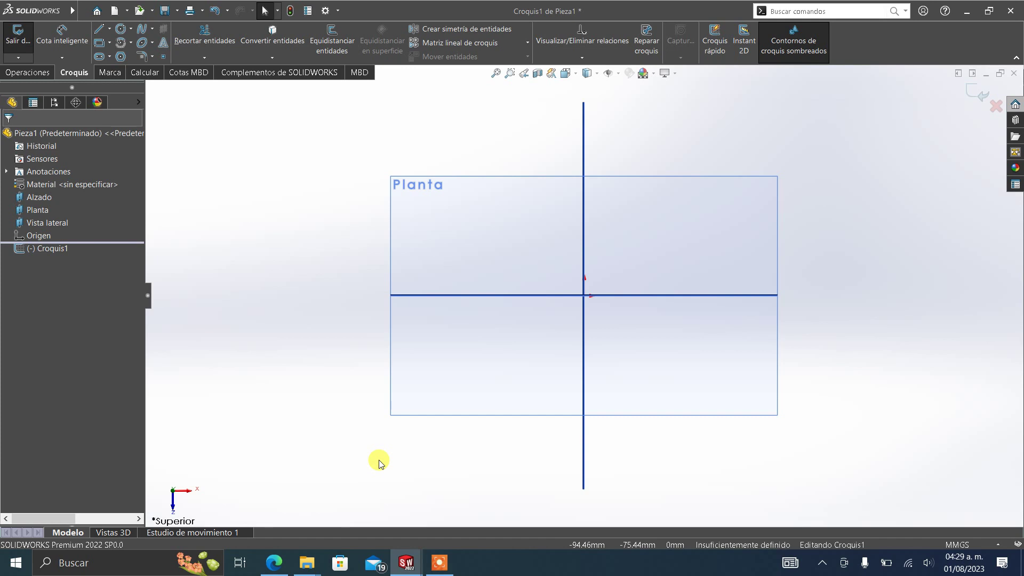
{"action": "left_click", "coordinate": [120, 32]}
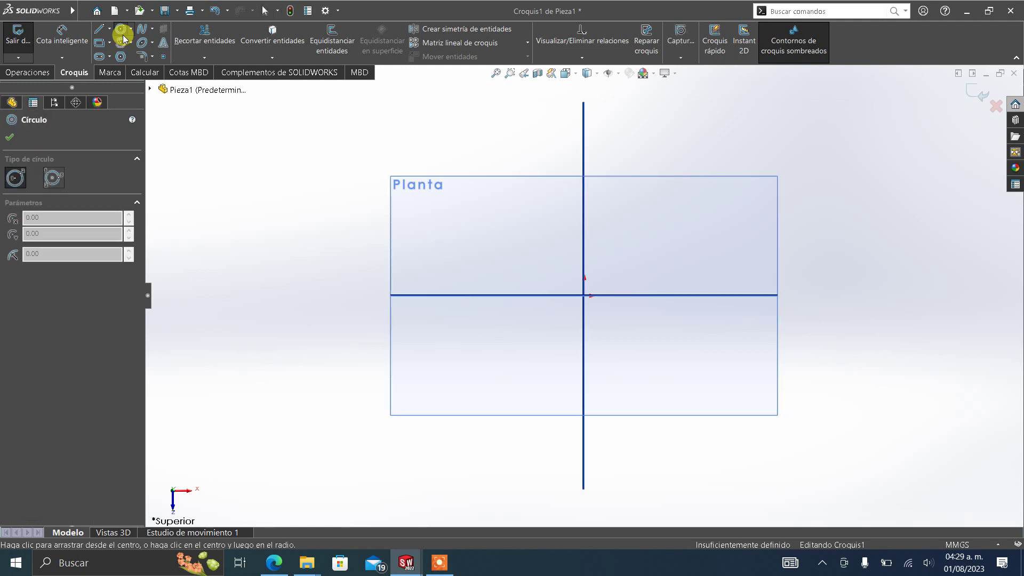
Draw an outer circle (radius 72.59) and a smaller inner circle, both centred on the origin.
{"action": "left_click", "coordinate": [121, 43]}
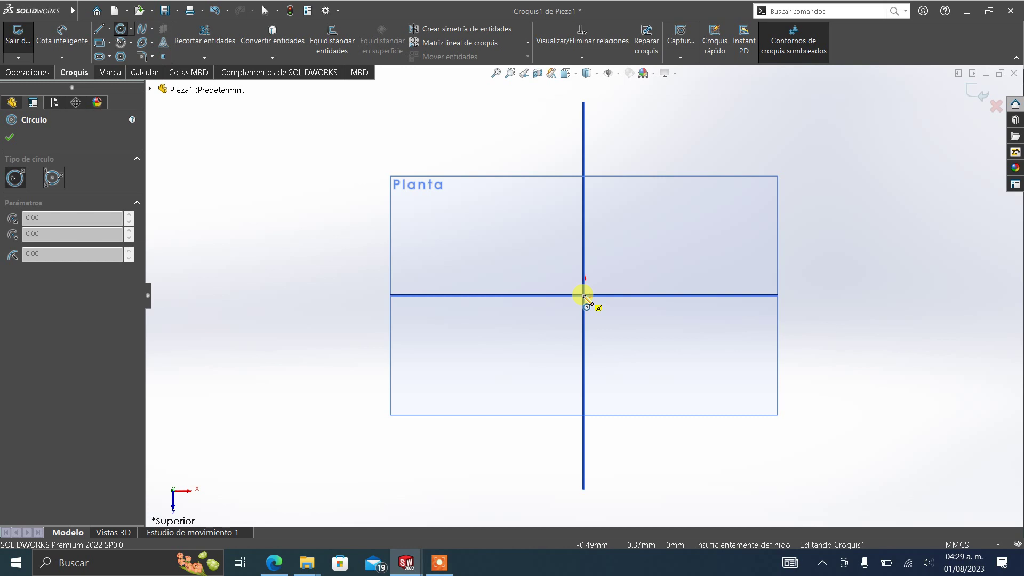
{"action": "left_click", "coordinate": [584, 294]}
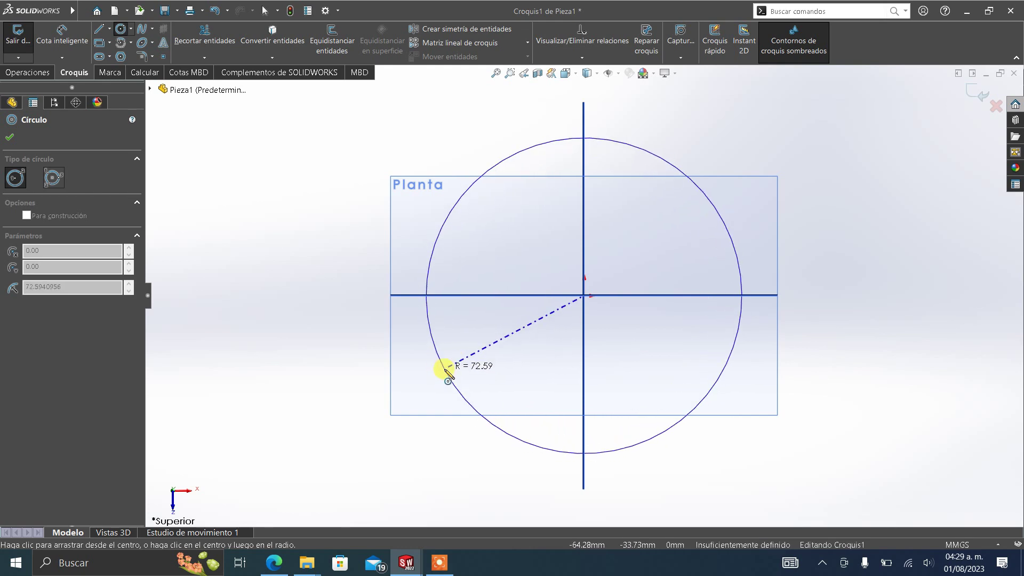
{"action": "left_click", "coordinate": [448, 373]}
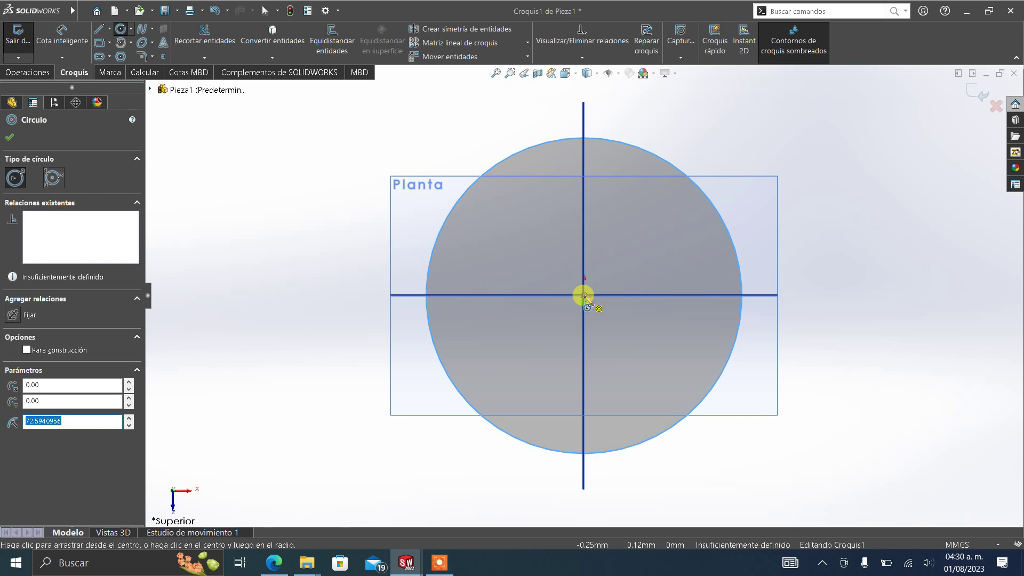
{"action": "left_click", "coordinate": [584, 296]}
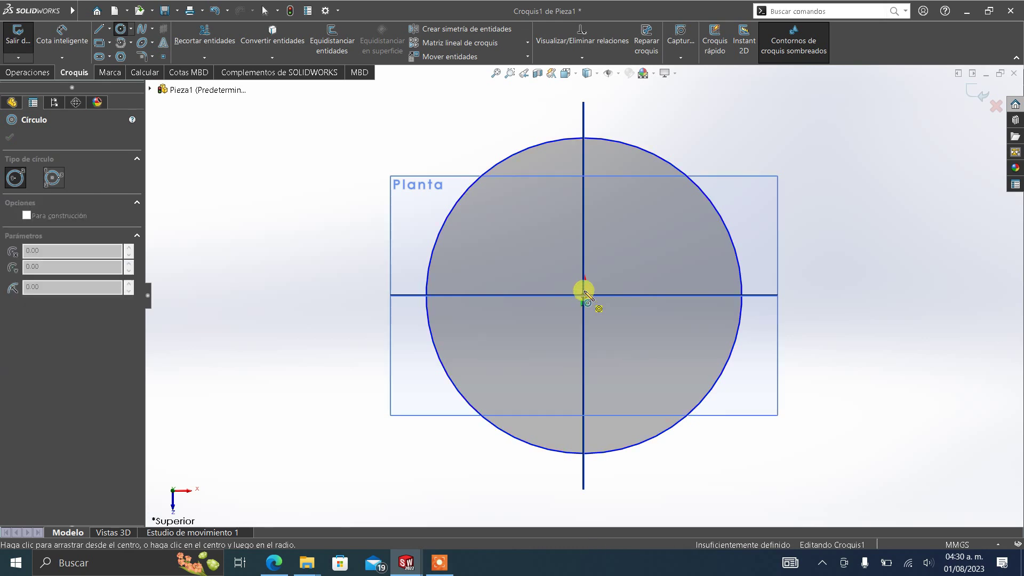
{"action": "left_click", "coordinate": [521, 208]}
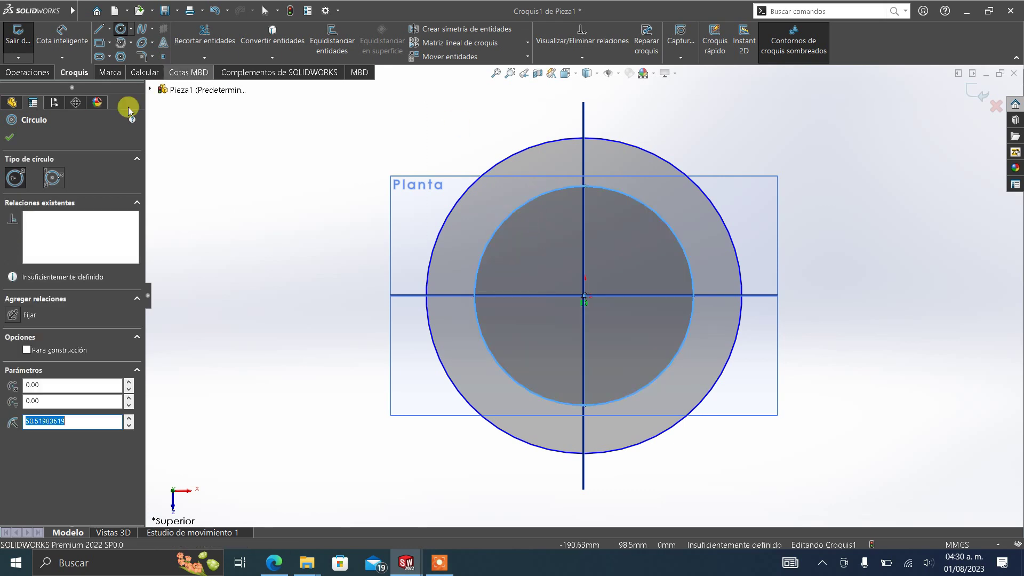
{"action": "left_click", "coordinate": [61, 46]}
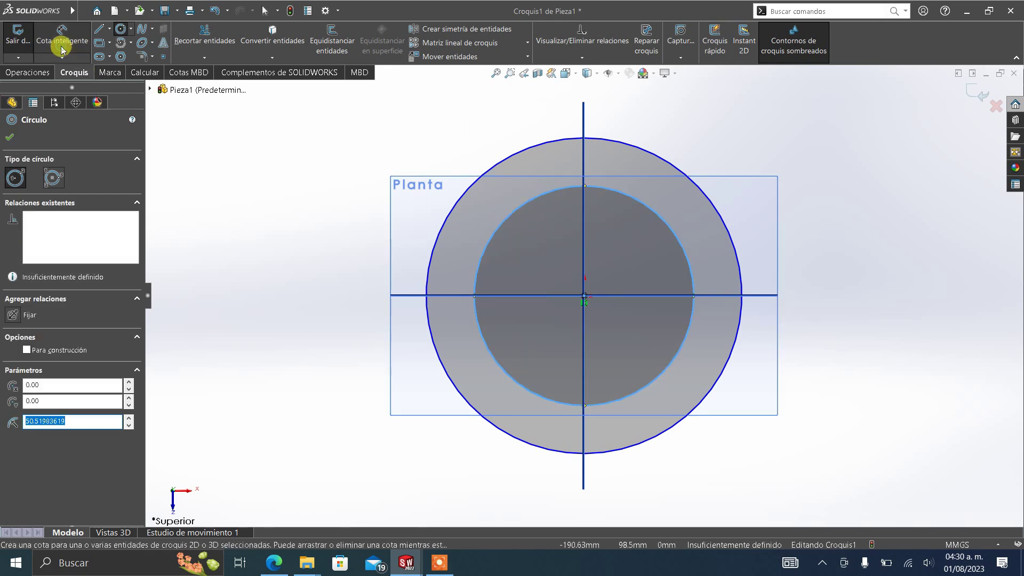
Dimension the outer hub circle to Ø36 mm by entering 18*2.
{"action": "left_click", "coordinate": [675, 167]}
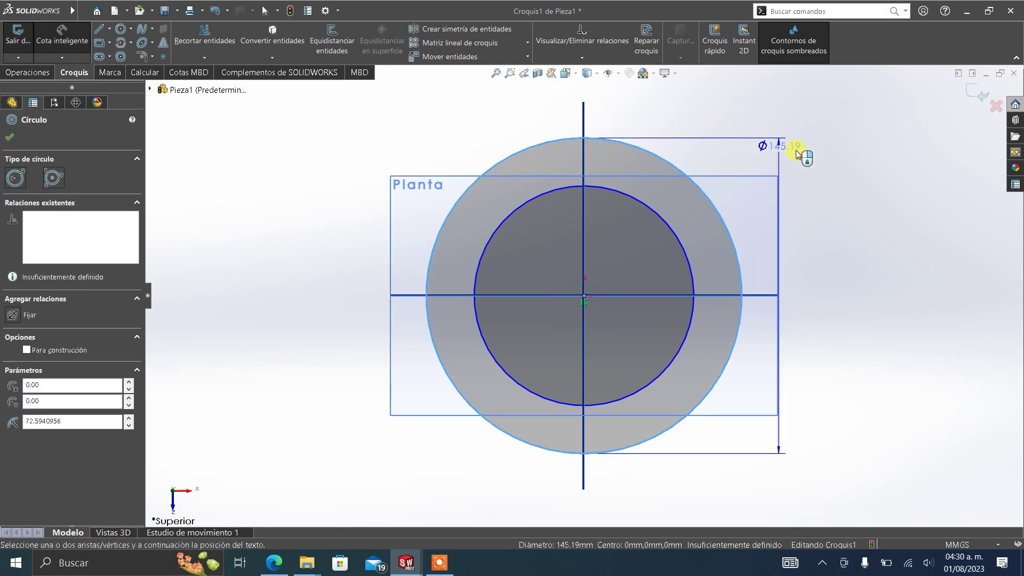
{"action": "left_click", "coordinate": [850, 295]}
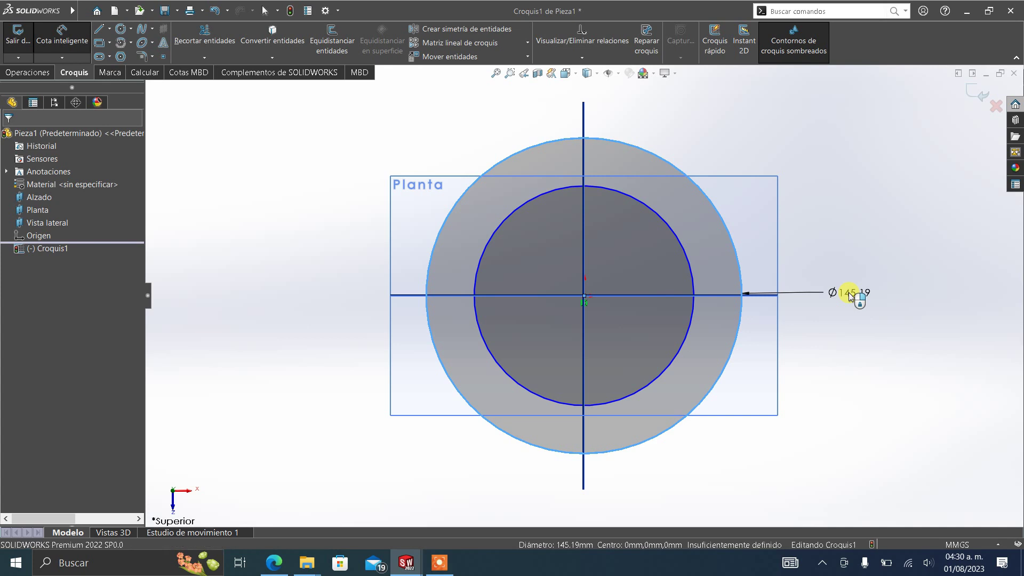
{"action": "left_click", "coordinate": [850, 295]}
{"action": "left_click", "coordinate": [836, 226]}
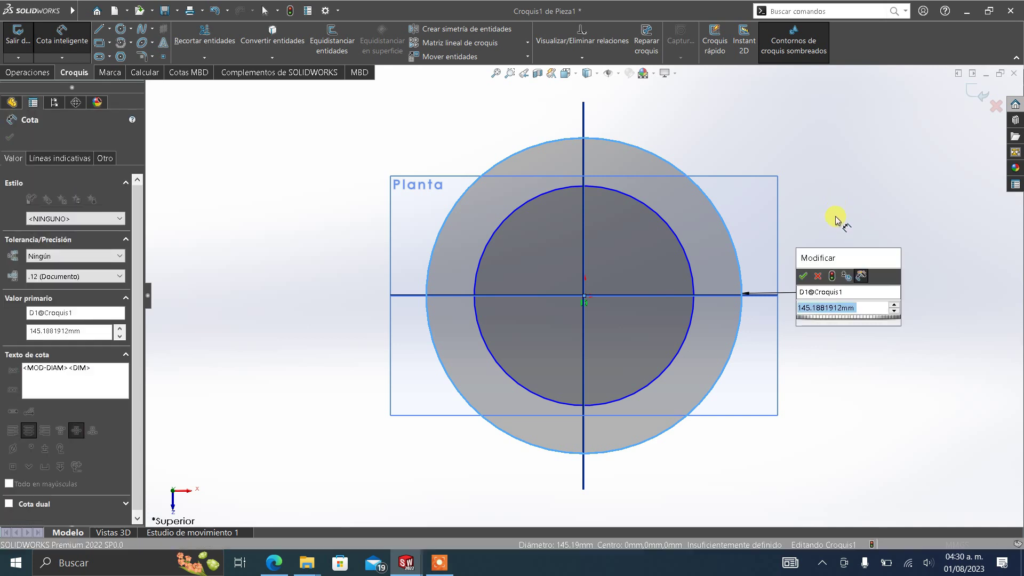
{"action": "type", "text": "18*2"}
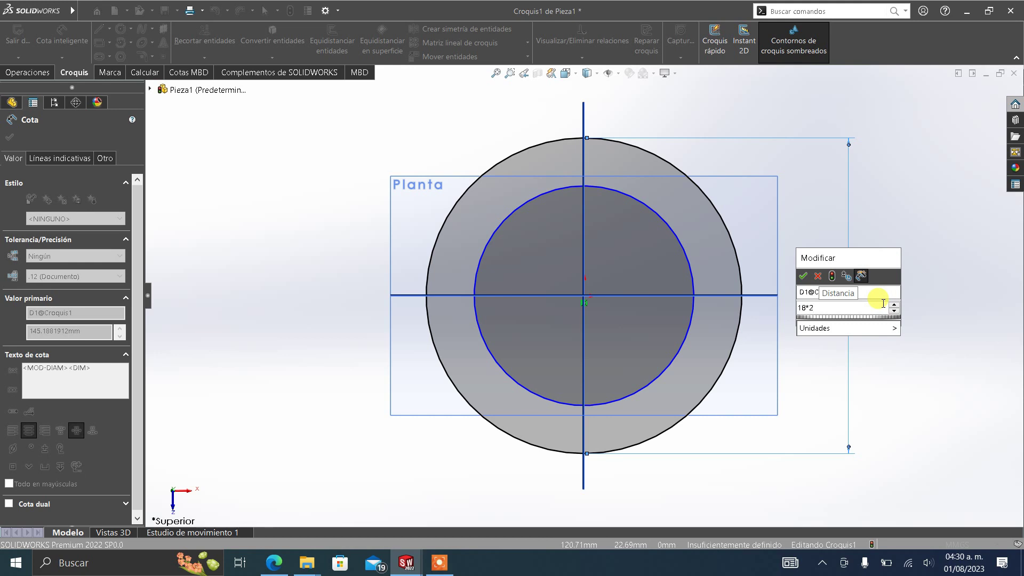
{"action": "key", "text": "Return"}
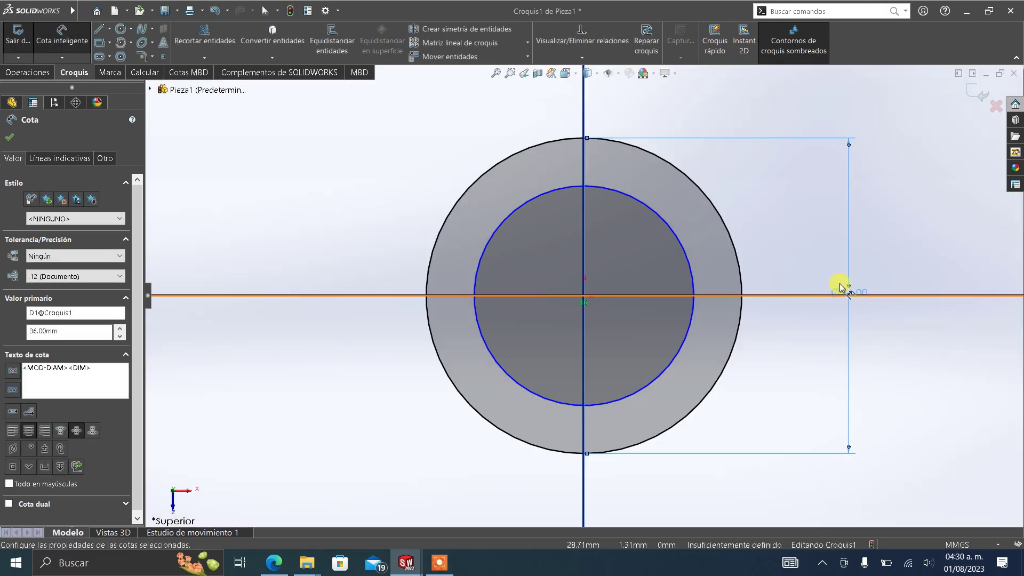
{"action": "left_click_drag", "start_coordinate": [845, 292], "coordinate": [839, 255]}
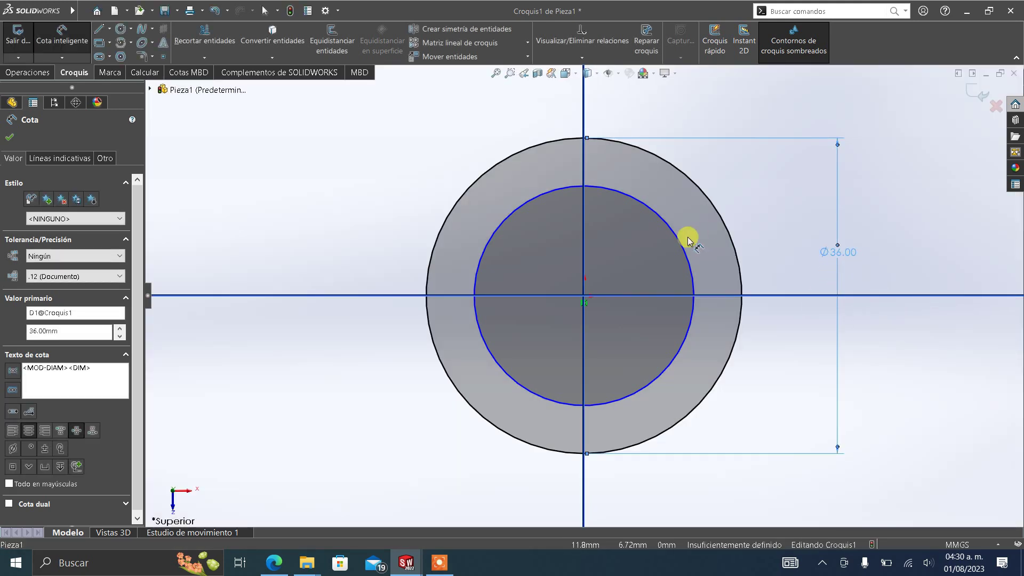
Dimension the inner circle to Ø20 mm, fully defining the sketch.
{"action": "left_click", "coordinate": [682, 247]}
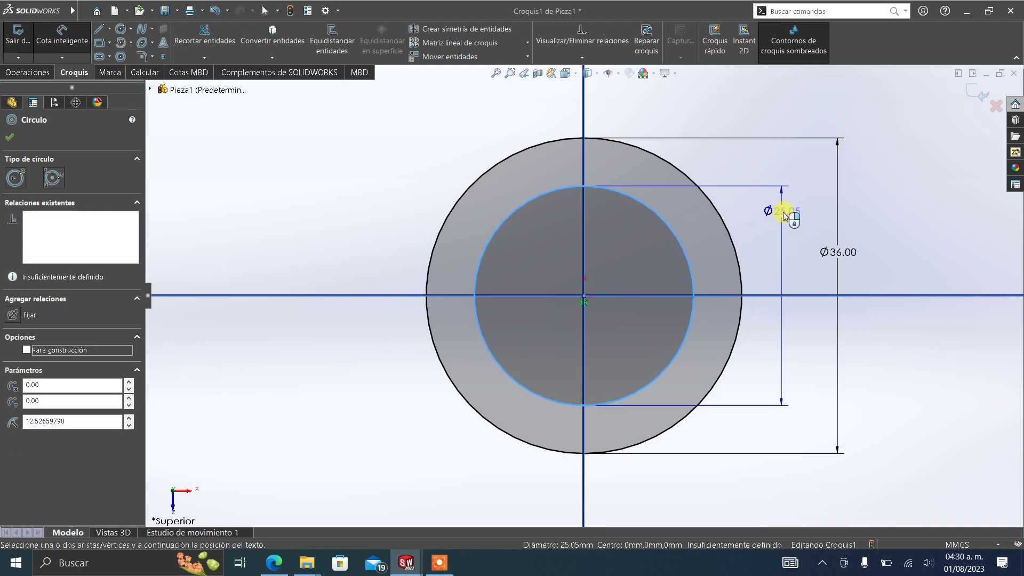
{"action": "left_click", "coordinate": [783, 228]}
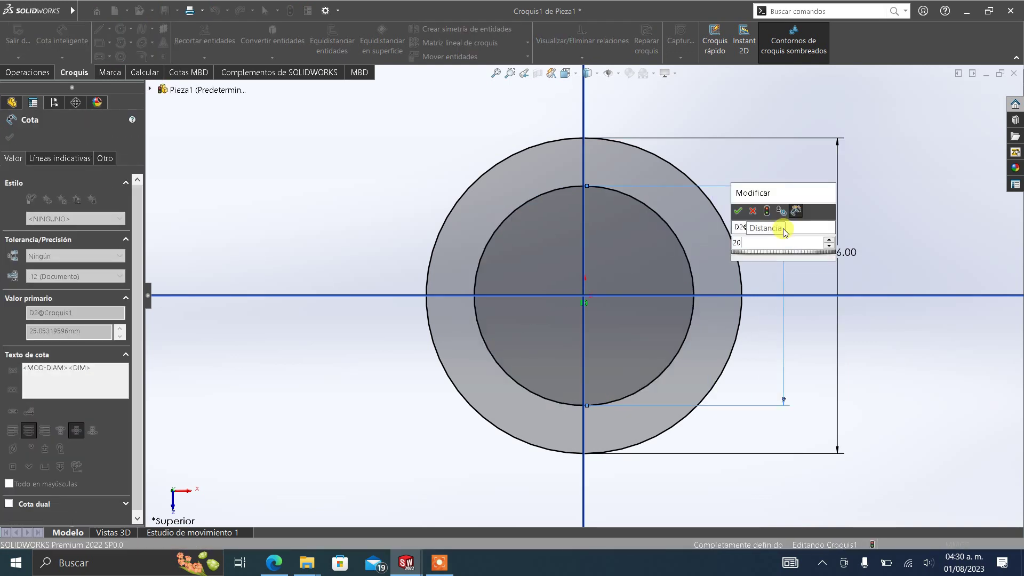
{"action": "key", "text": "Escape"}
{"action": "scroll", "coordinate": [555, 304], "scroll_direction": "up", "scroll_amount": 3}
{"action": "scroll", "coordinate": [599, 138], "scroll_direction": "up", "scroll_amount": 2}
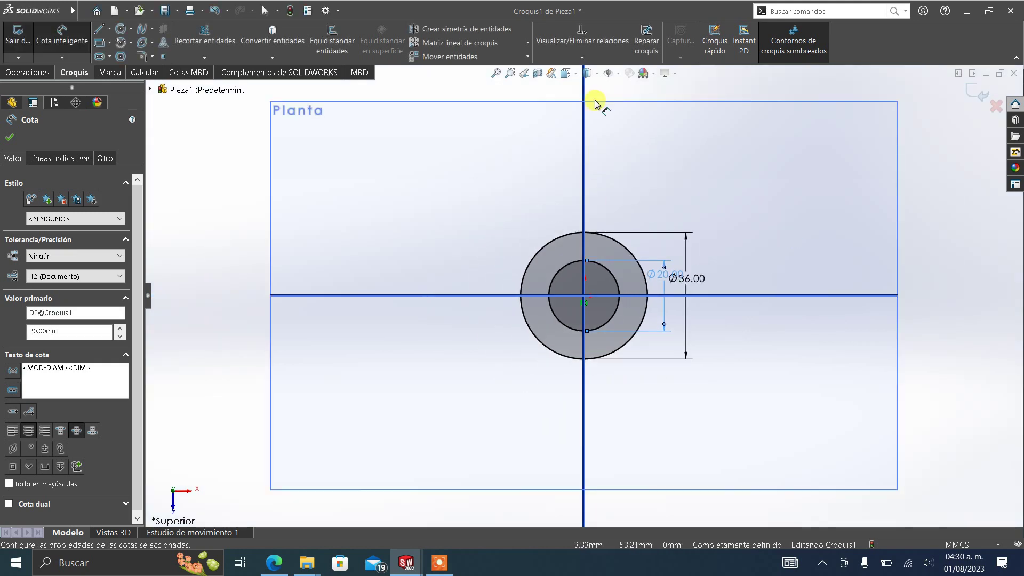
{"action": "scroll", "coordinate": [587, 134], "scroll_direction": "down", "scroll_amount": 2}
{"action": "scroll", "coordinate": [582, 320], "scroll_direction": "up", "scroll_amount": 1}
{"action": "scroll", "coordinate": [577, 396], "scroll_direction": "down", "scroll_amount": 1}
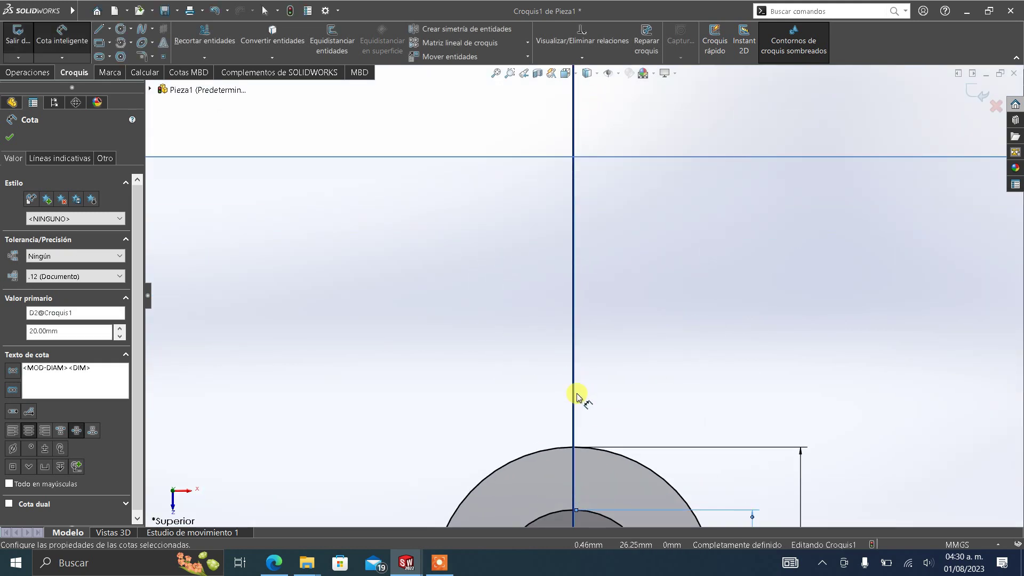
{"action": "scroll", "coordinate": [581, 296], "scroll_direction": "up", "scroll_amount": 1}
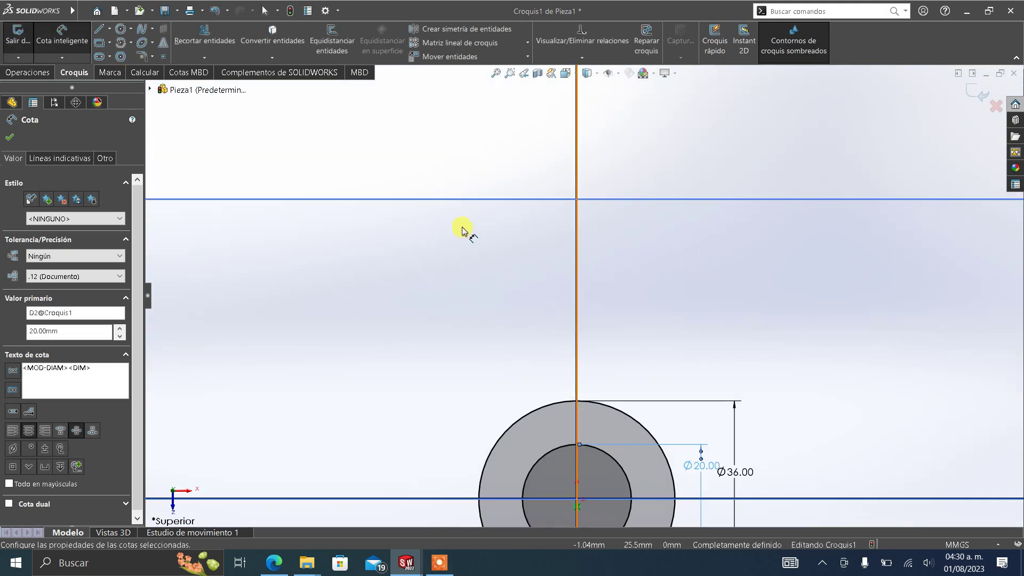
Draw a small arm circle and a smaller hole circle sharing one centre above the hub.
{"action": "left_click", "coordinate": [122, 33]}
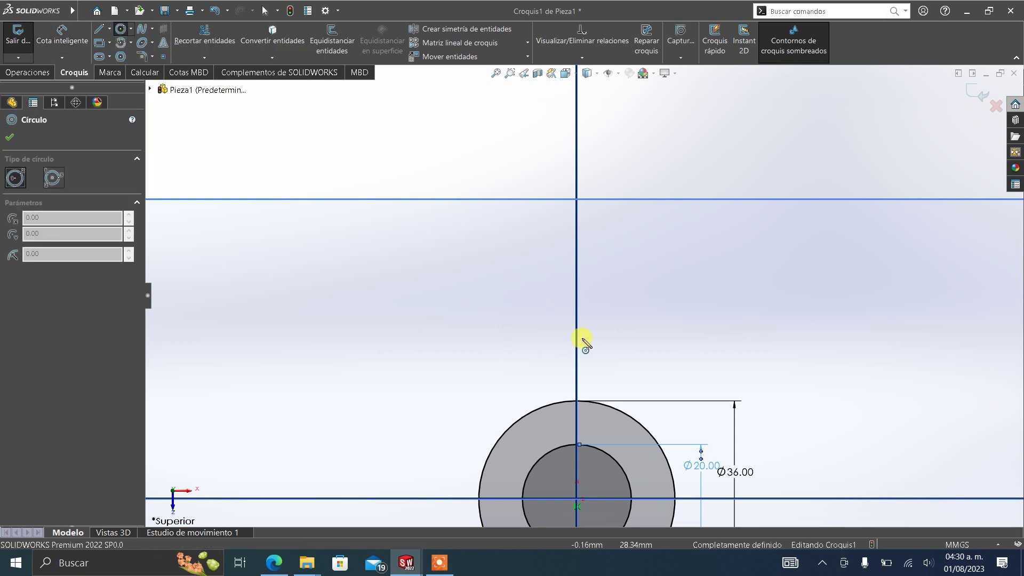
{"action": "left_click", "coordinate": [577, 249]}
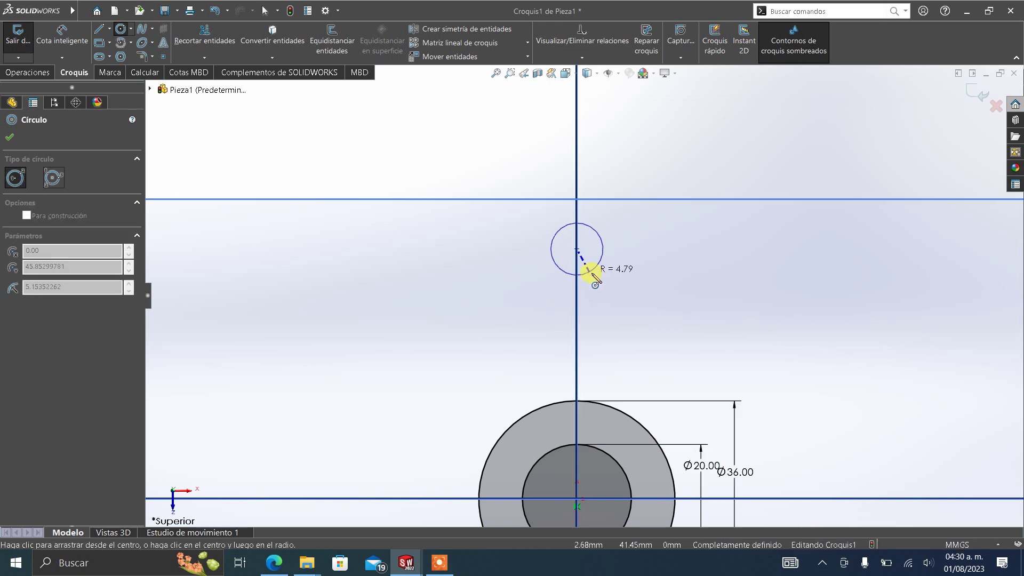
{"action": "left_click", "coordinate": [594, 269]}
{"action": "left_click", "coordinate": [577, 248]}
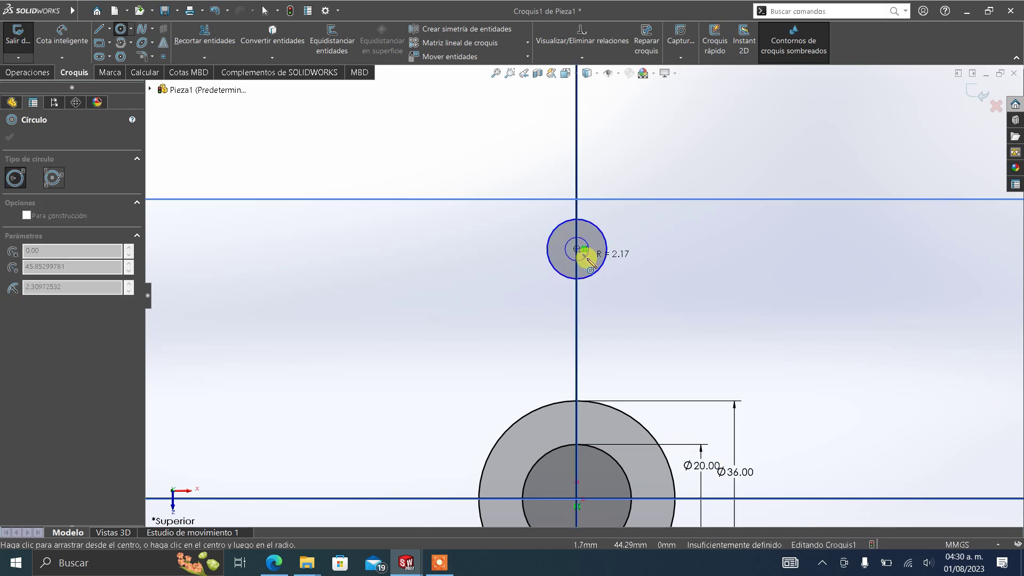
{"action": "left_click", "coordinate": [590, 254]}
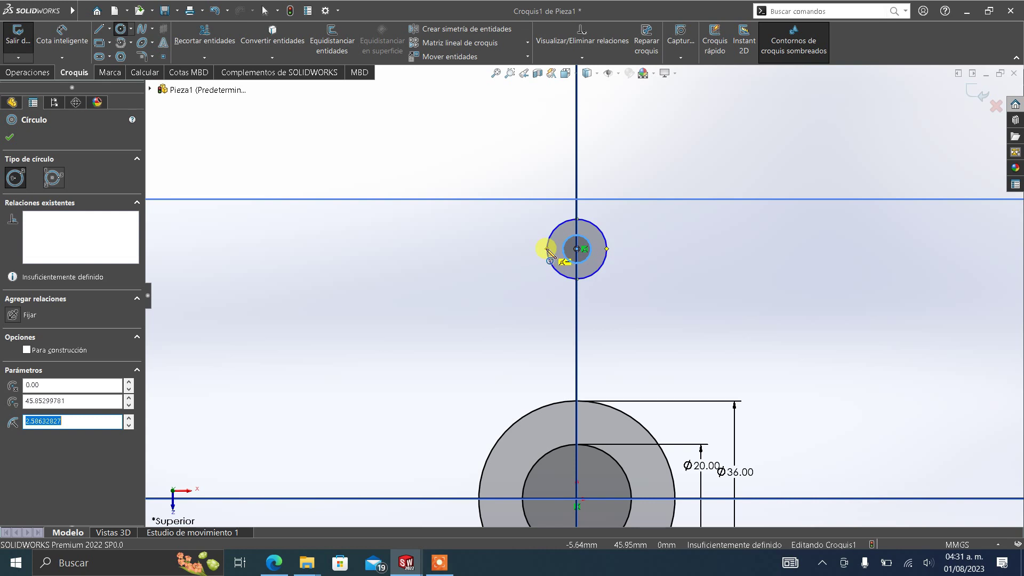
{"action": "left_click", "coordinate": [547, 250]}
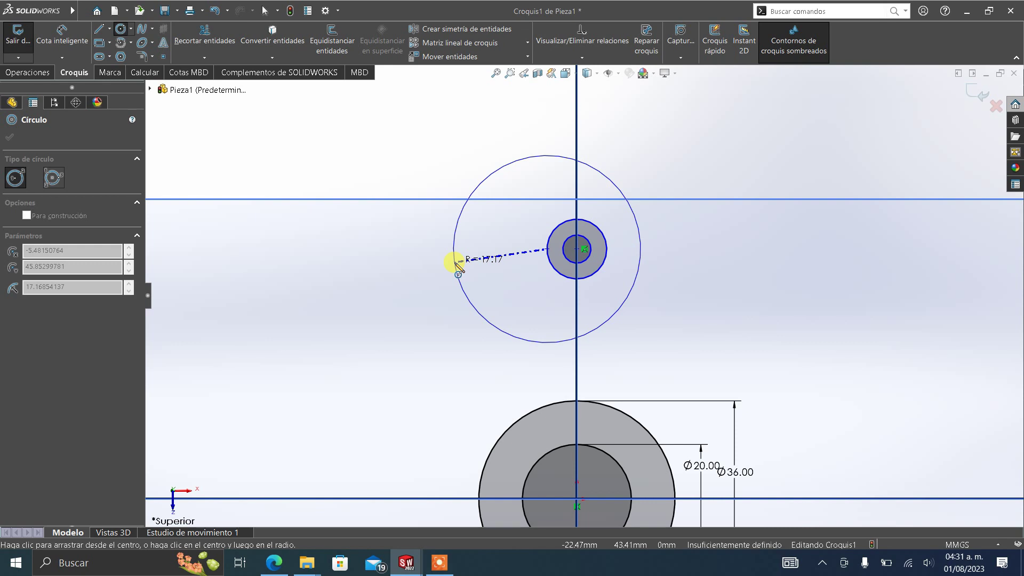
{"action": "key", "text": "Escape"}
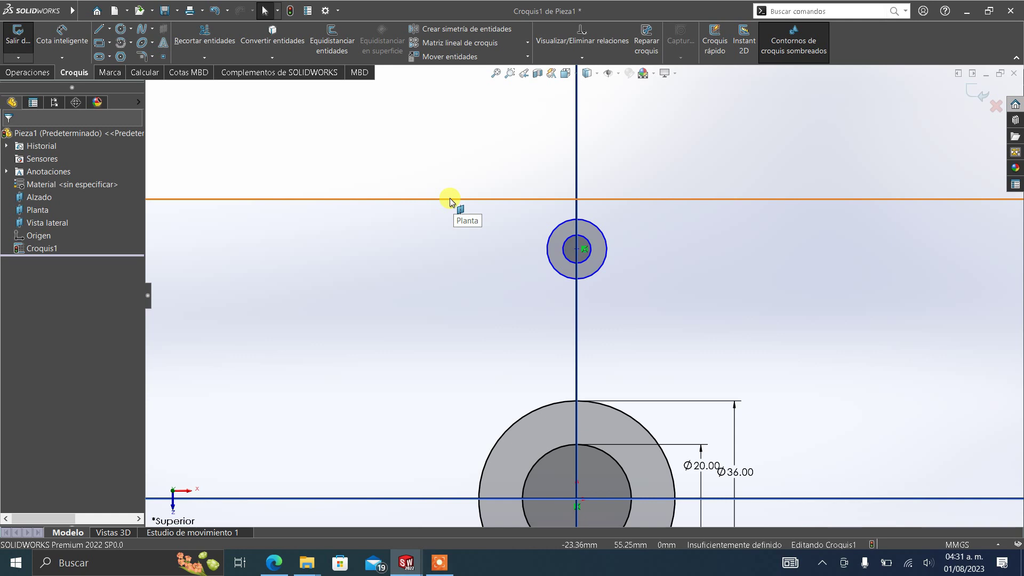
Draw a vertical line from the small circle's left side down to the hub circle.
{"action": "key", "text": "l"}
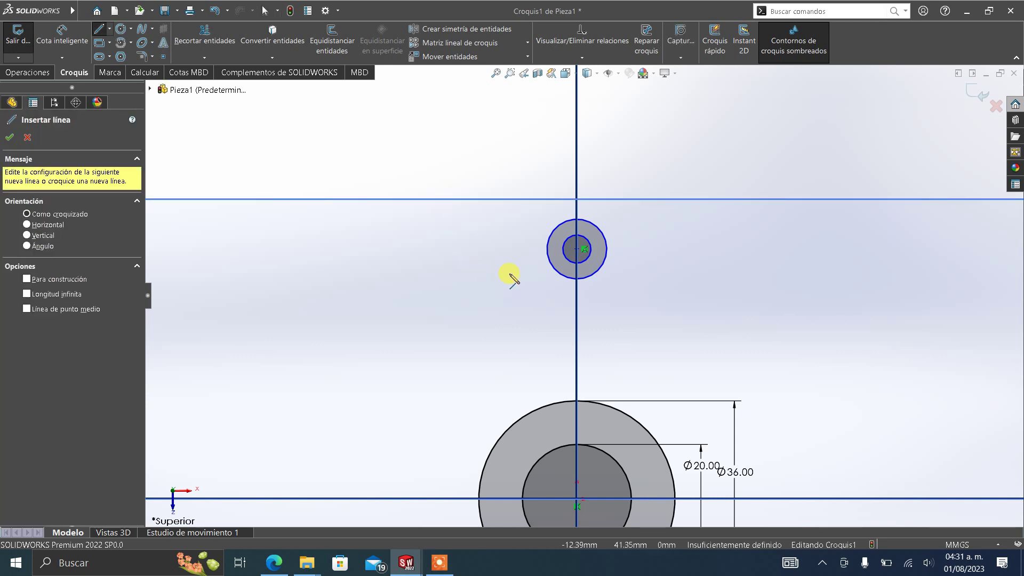
{"action": "left_click", "coordinate": [548, 249]}
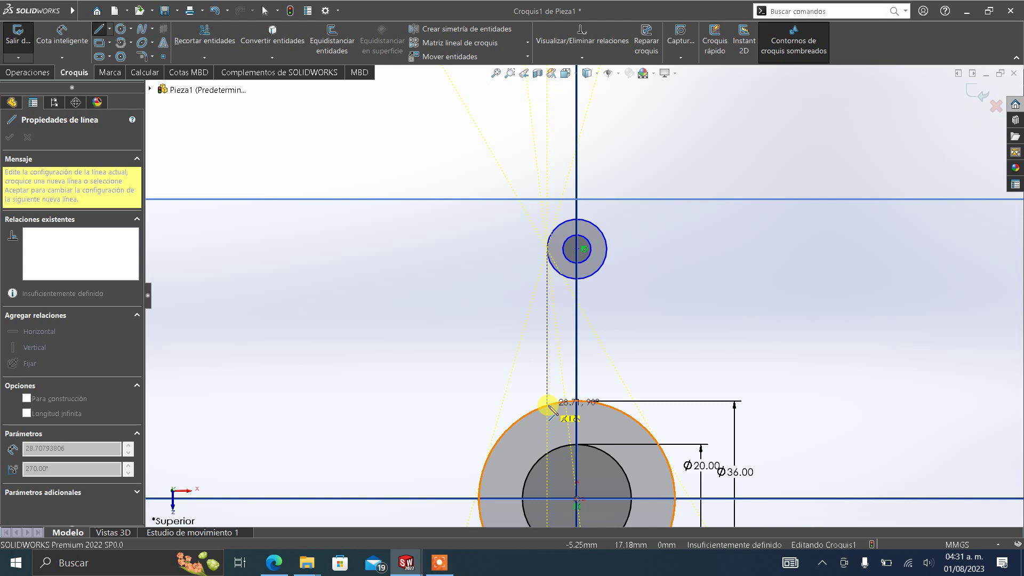
{"action": "left_click", "coordinate": [547, 406]}
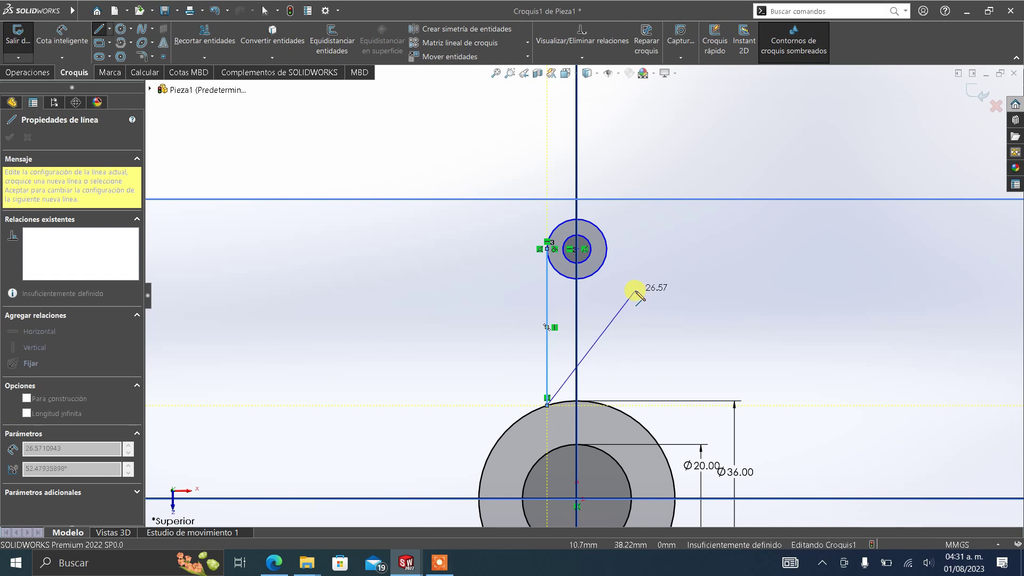
{"action": "key", "text": "Escape"}
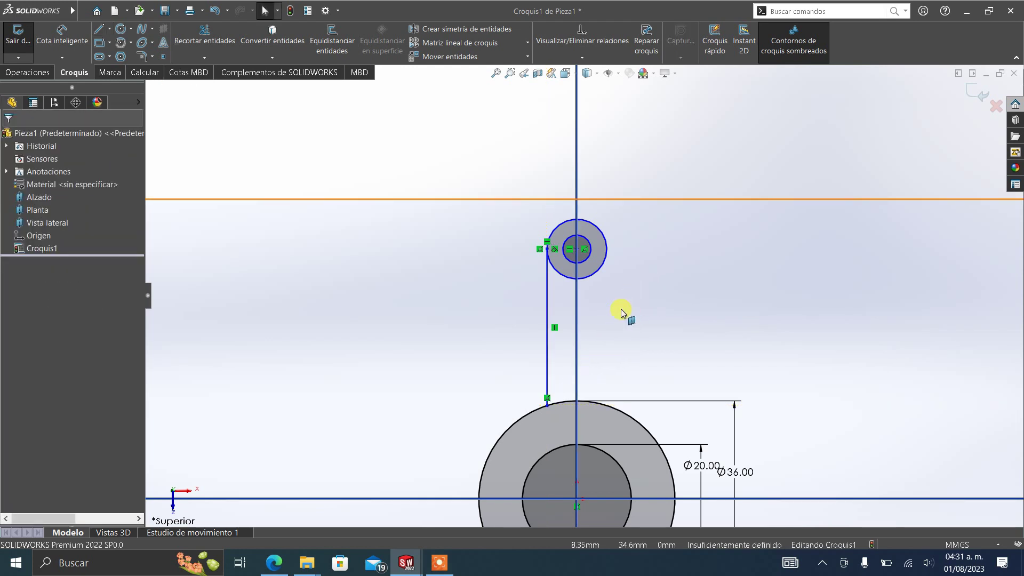
Draw the matching right vertical line to the hub circle, then delete its vertical relation.
{"action": "key", "text": "l"}
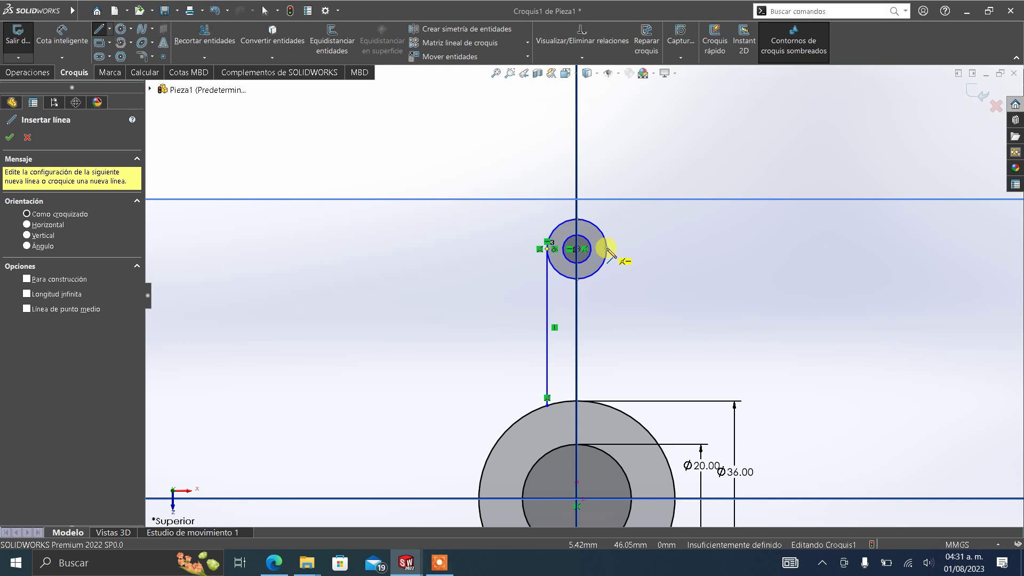
{"action": "left_click", "coordinate": [606, 249]}
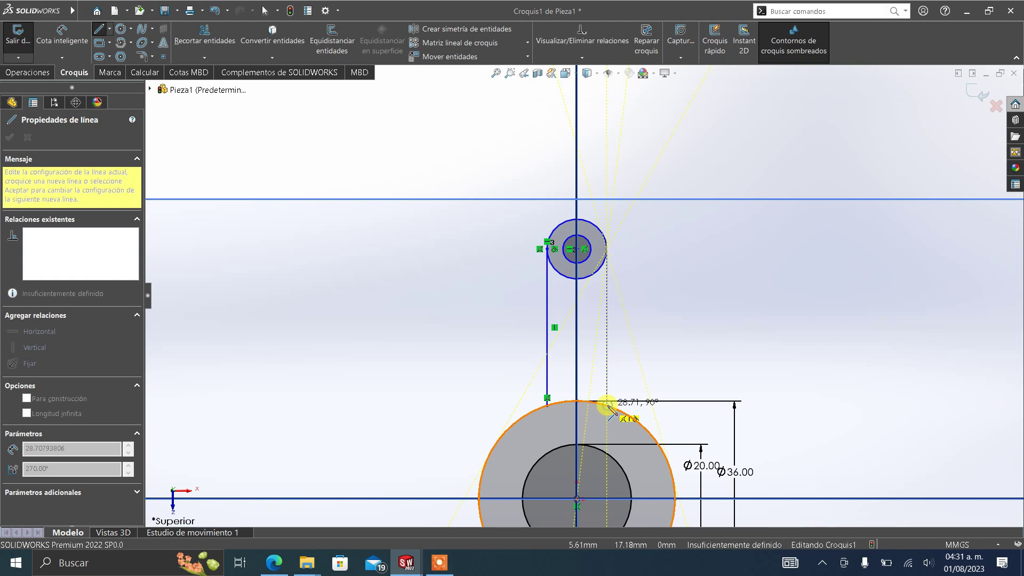
{"action": "left_click", "coordinate": [608, 406]}
{"action": "key", "text": "Escape"}
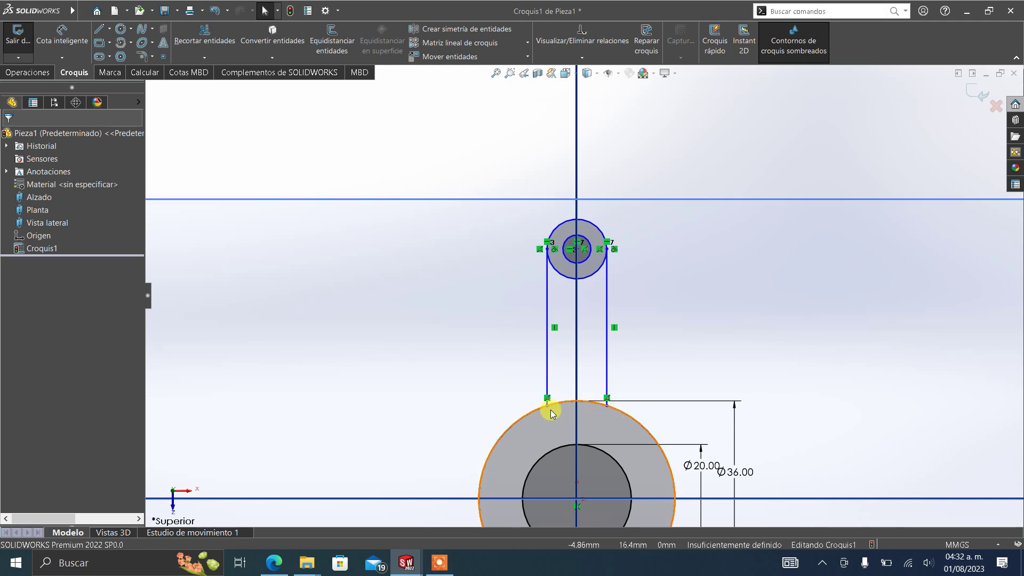
{"action": "scroll", "coordinate": [621, 319], "scroll_direction": "down", "scroll_amount": 2}
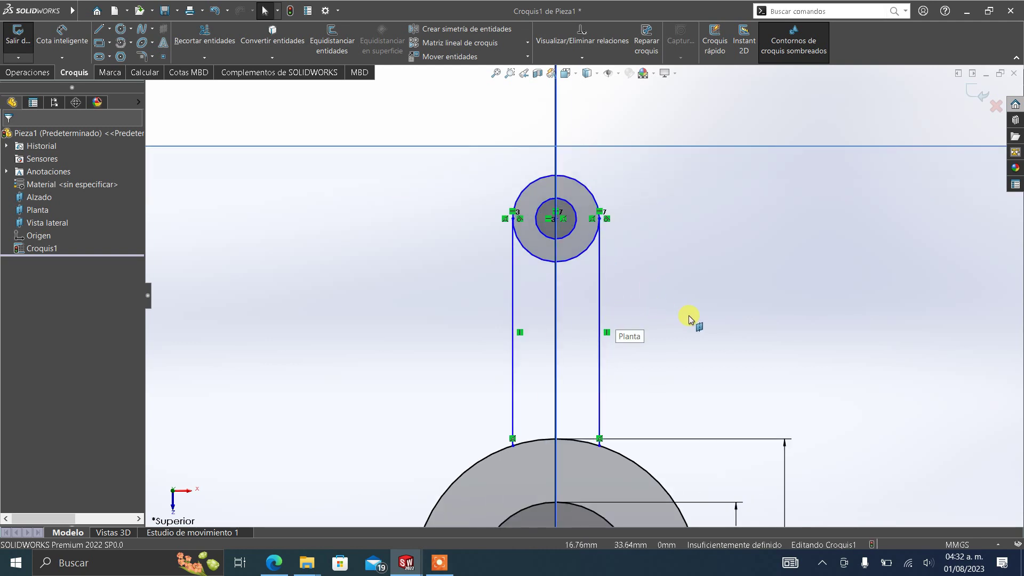
{"action": "left_click", "coordinate": [607, 333]}
{"action": "key", "text": "Delete"}
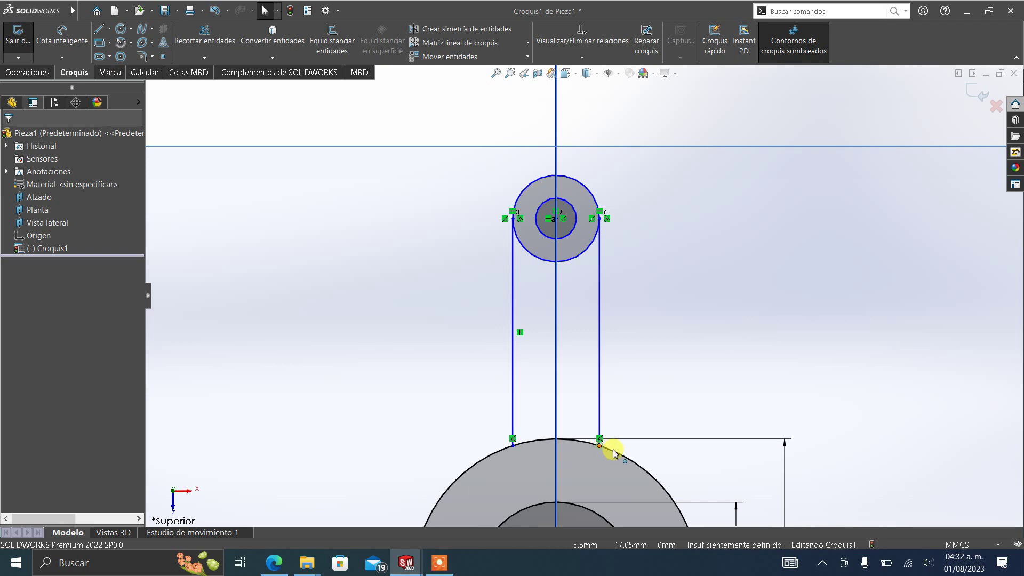
Drag the right arm line's endpoint and body outward to widen the arm.
{"action": "left_click_drag", "start_coordinate": [613, 454], "coordinate": [620, 456]}
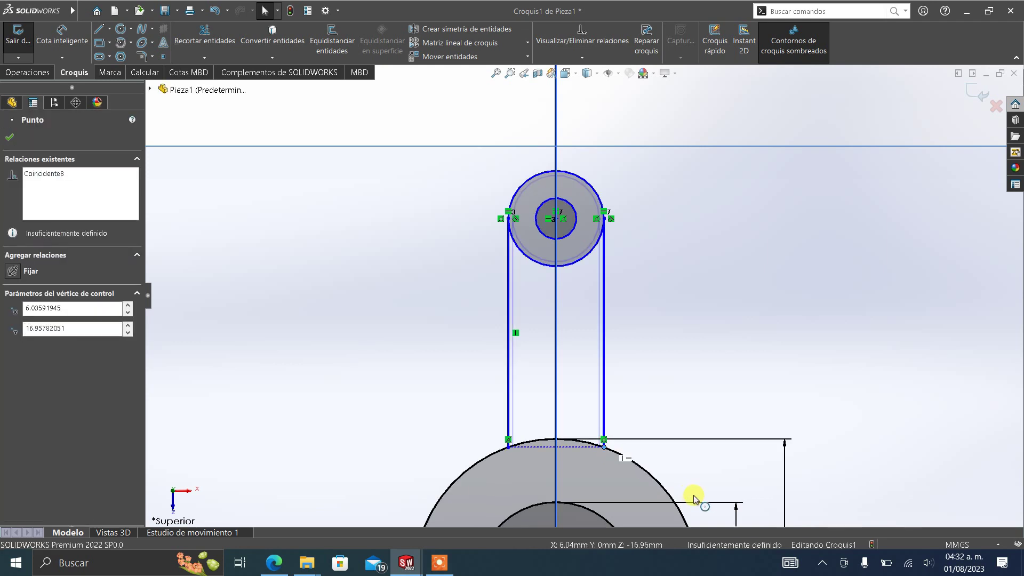
{"action": "left_click", "coordinate": [713, 492]}
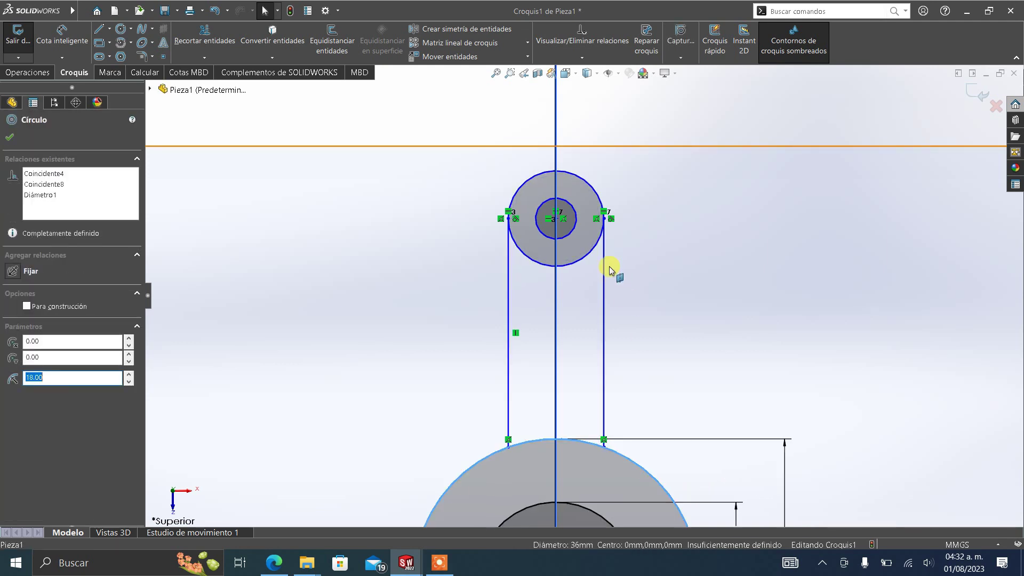
{"action": "mouse_move", "coordinate": [604, 286]}
{"action": "left_mouse_down"}
{"action": "mouse_move", "coordinate": [630, 340]}
{"action": "mouse_move", "coordinate": [599, 313]}
{"action": "mouse_move", "coordinate": [642, 350]}
{"action": "mouse_move", "coordinate": [594, 304]}
{"action": "mouse_move", "coordinate": [592, 320]}
{"action": "left_mouse_up"}
{"action": "left_click", "coordinate": [718, 334]}
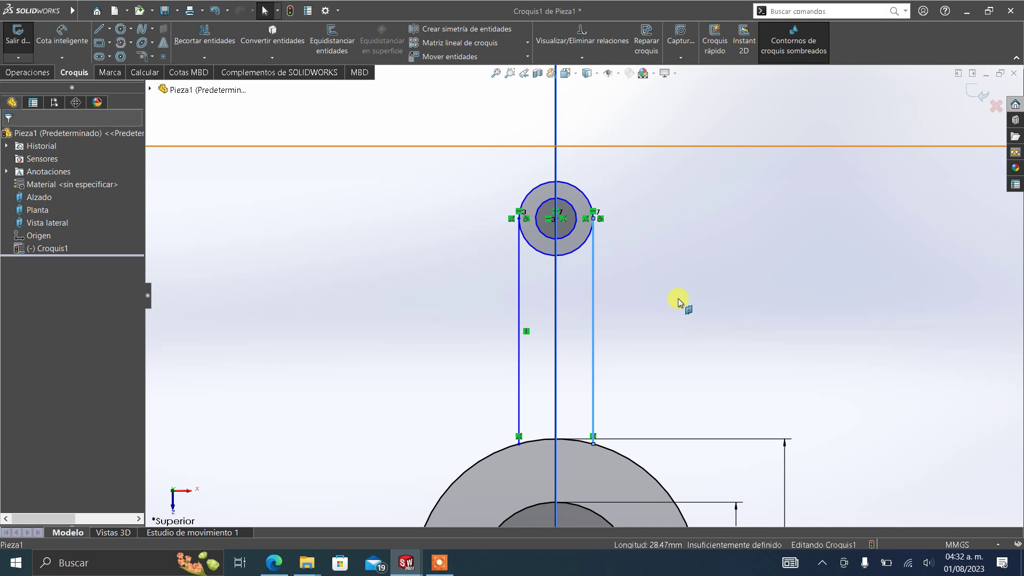
Make the right arm line vertical with Hacer vertical.
{"action": "left_click", "coordinate": [594, 306]}
{"action": "right_click", "coordinate": [594, 306]}
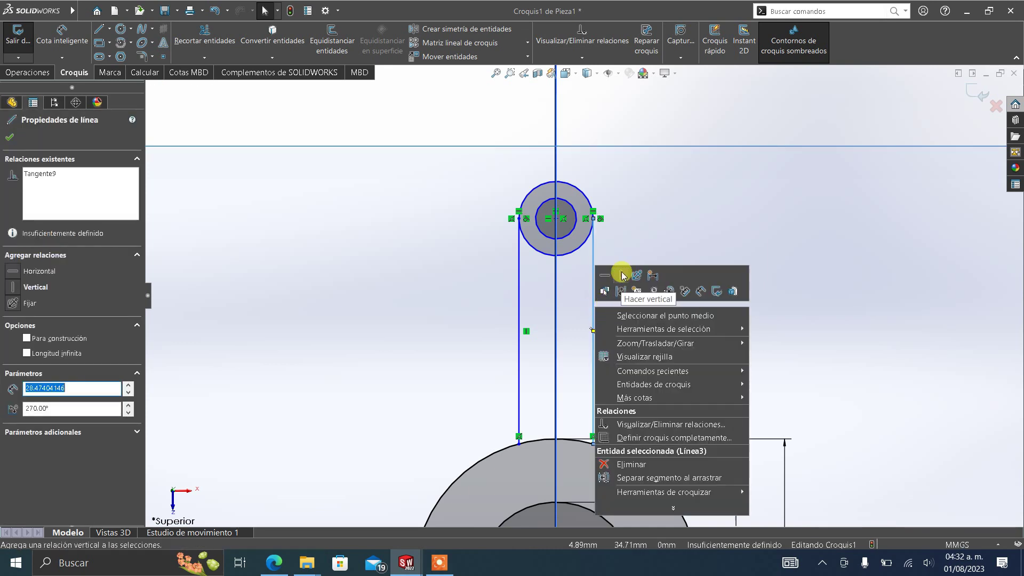
{"action": "left_click", "coordinate": [623, 275]}
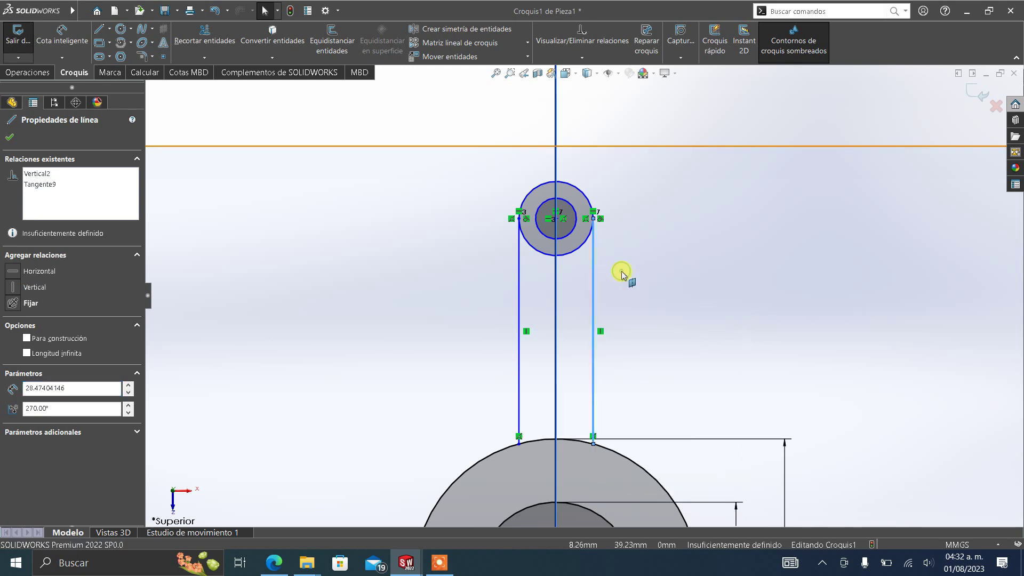
{"action": "left_click", "coordinate": [650, 319]}
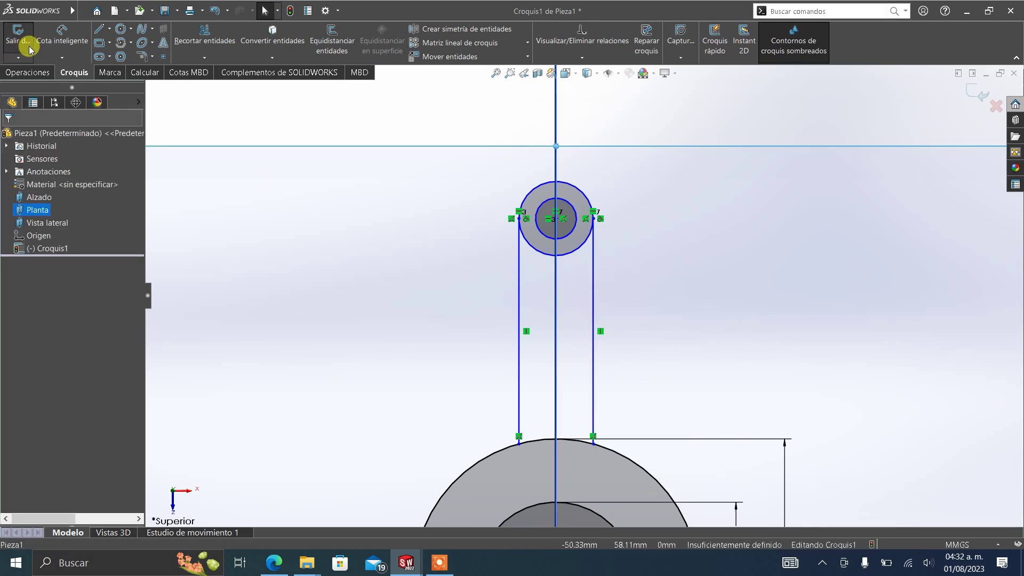
{"action": "left_click", "coordinate": [60, 47]}
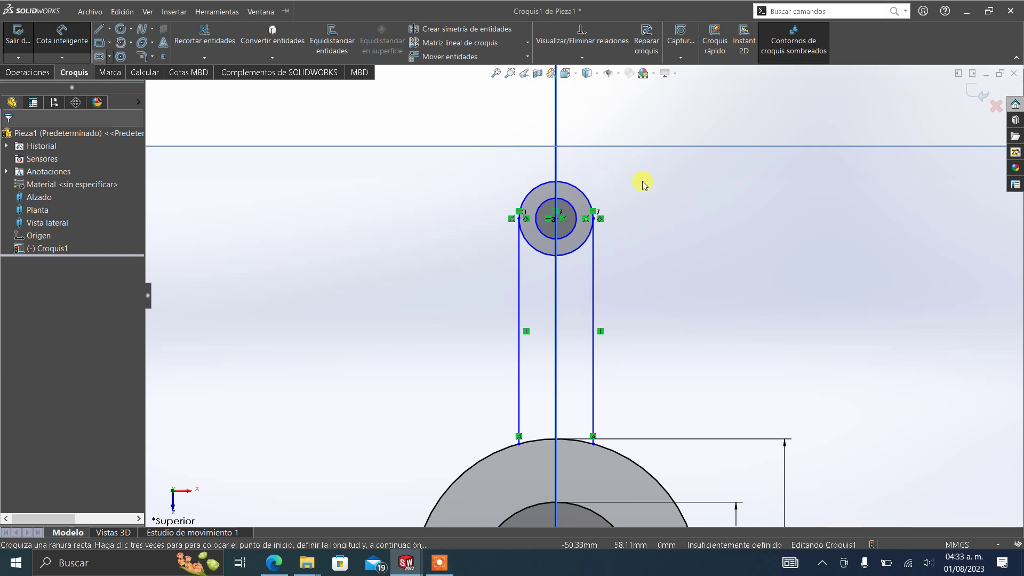
Dimension the small outer circle at Ø12 mm and its inner hole at Ø6 mm.
{"action": "left_click", "coordinate": [582, 198]}
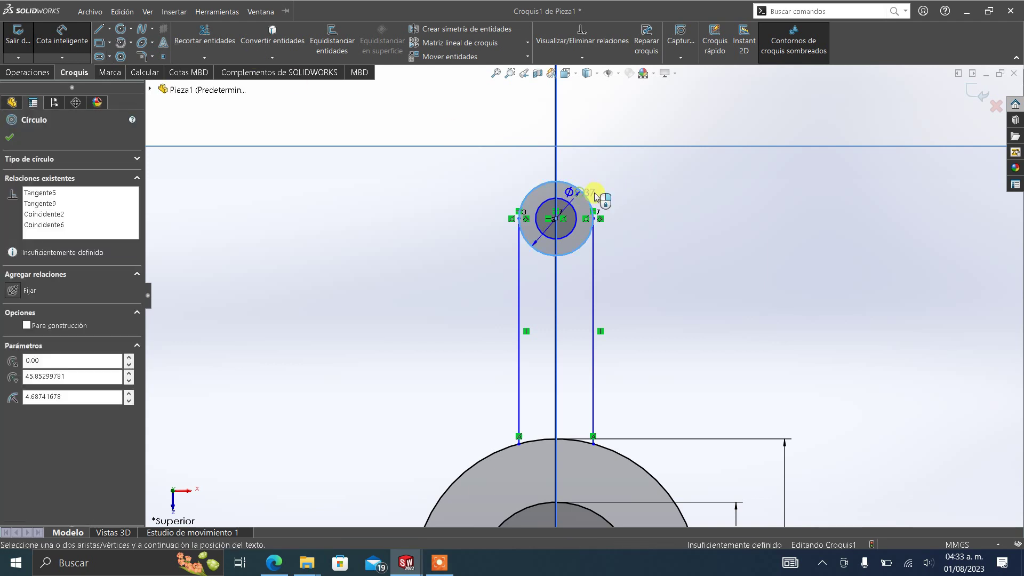
{"action": "left_click", "coordinate": [677, 218]}
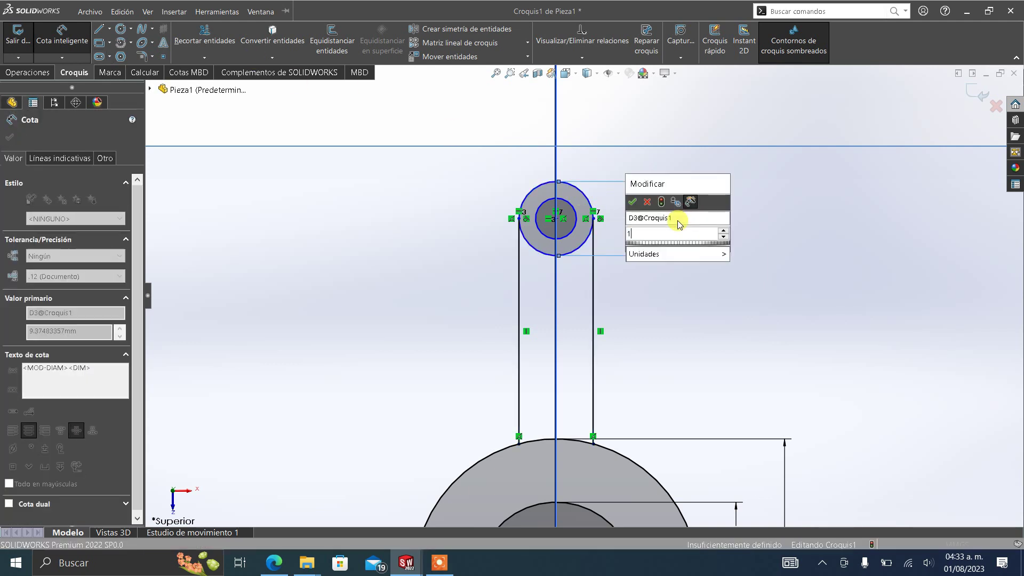
{"action": "type", "text": "12"}
{"action": "key", "text": "Return"}
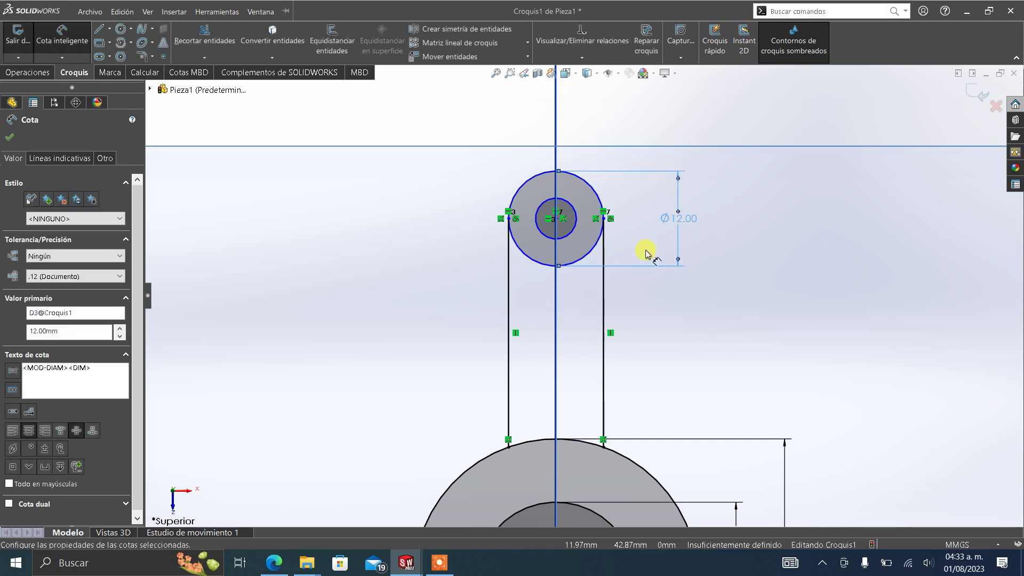
{"action": "left_click", "coordinate": [576, 222]}
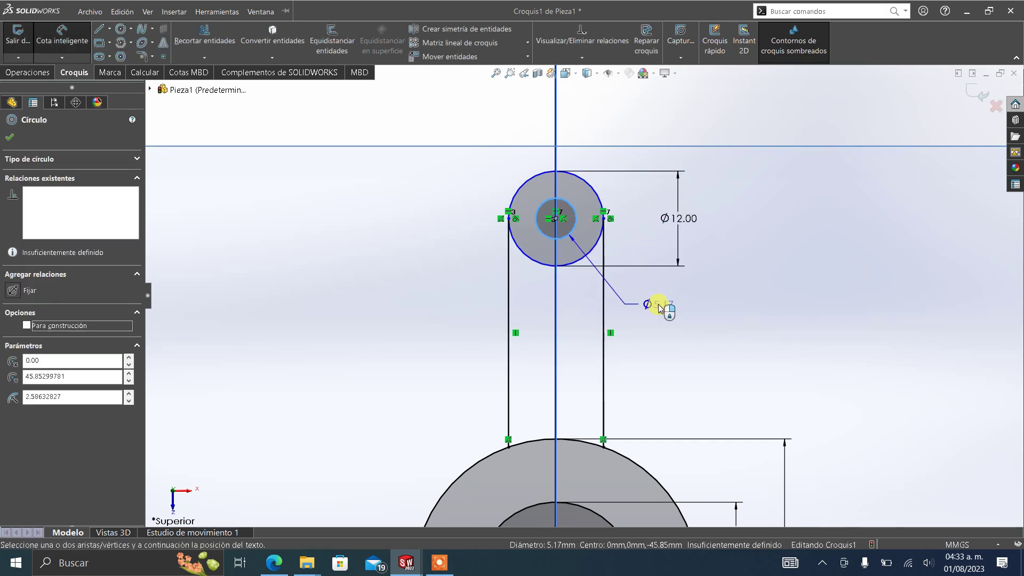
{"action": "left_click", "coordinate": [660, 309]}
{"action": "key", "text": "Return"}
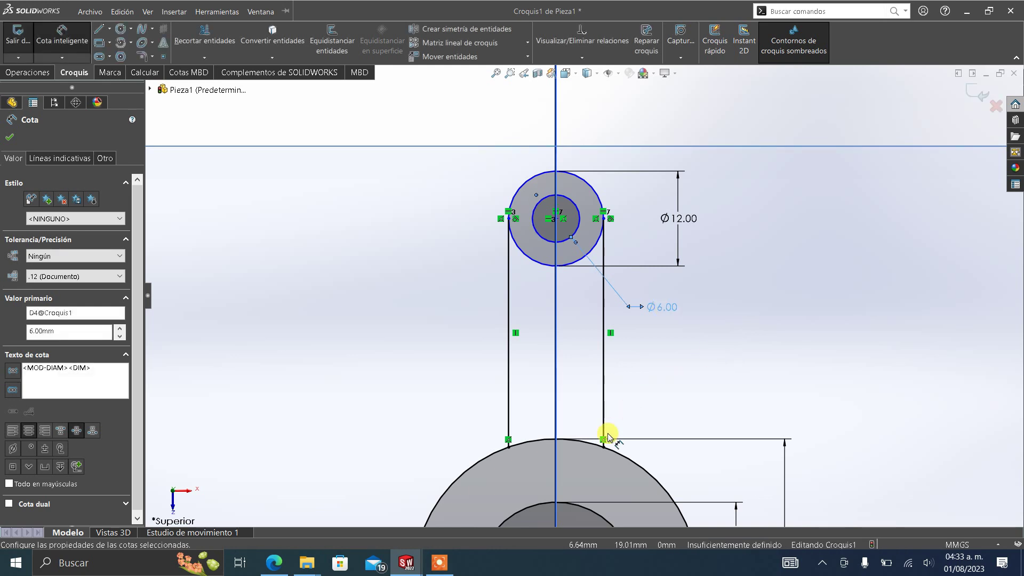
{"action": "key", "text": "z"}
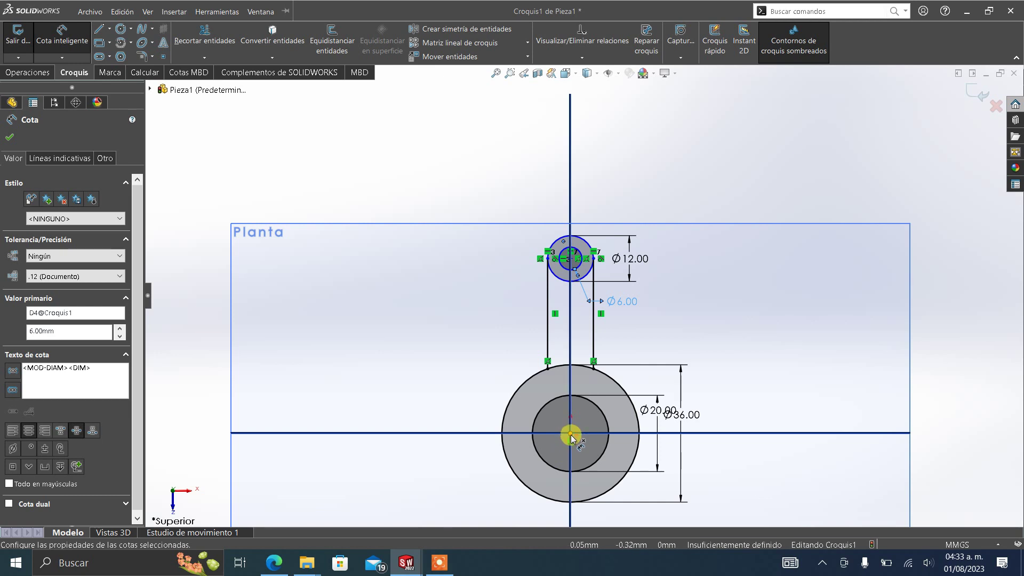
{"action": "left_click", "coordinate": [568, 433]}
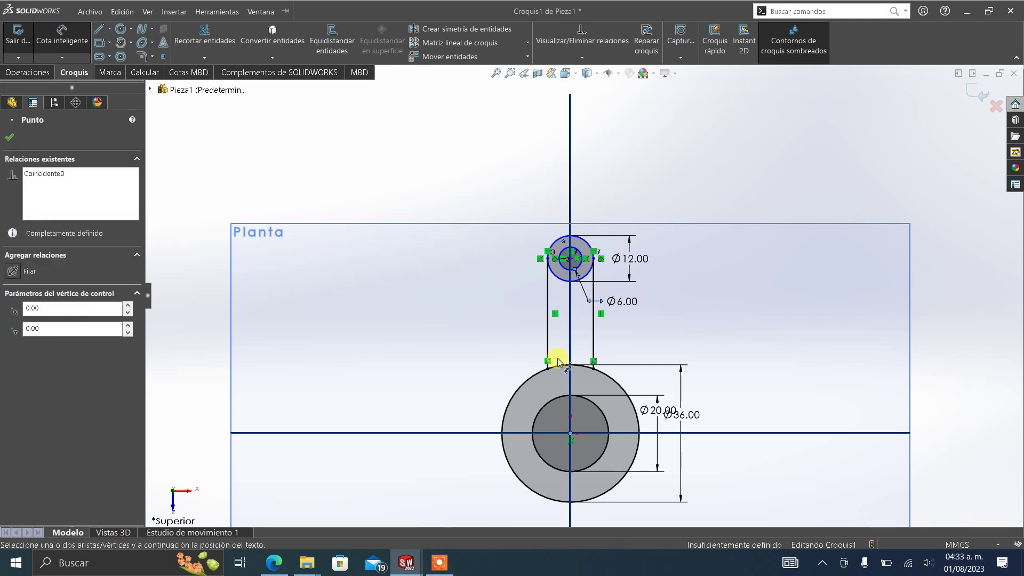
Dimension the small circle's centre 45 mm vertically above the origin.
{"action": "left_click", "coordinate": [570, 260]}
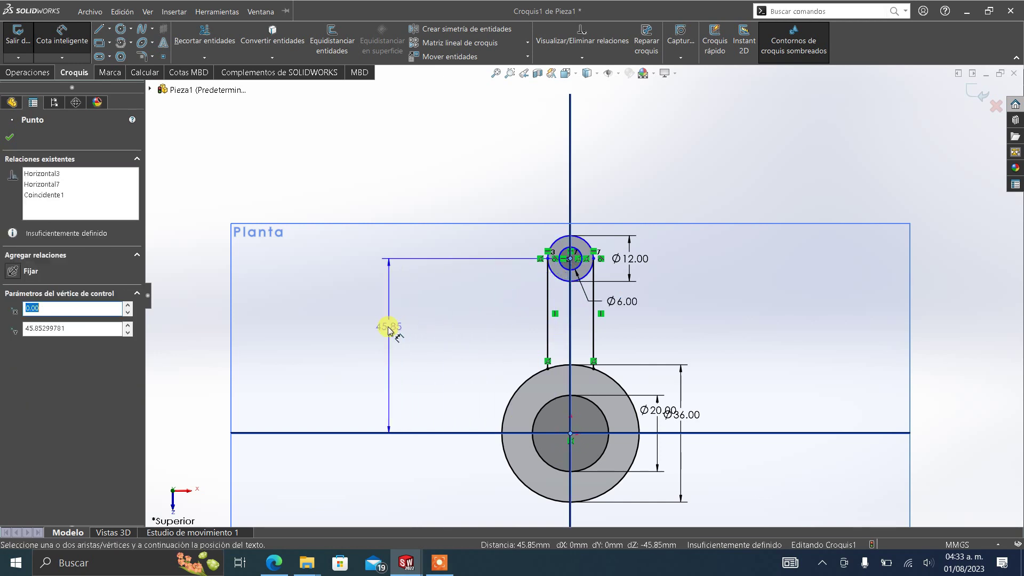
{"action": "left_click", "coordinate": [387, 329]}
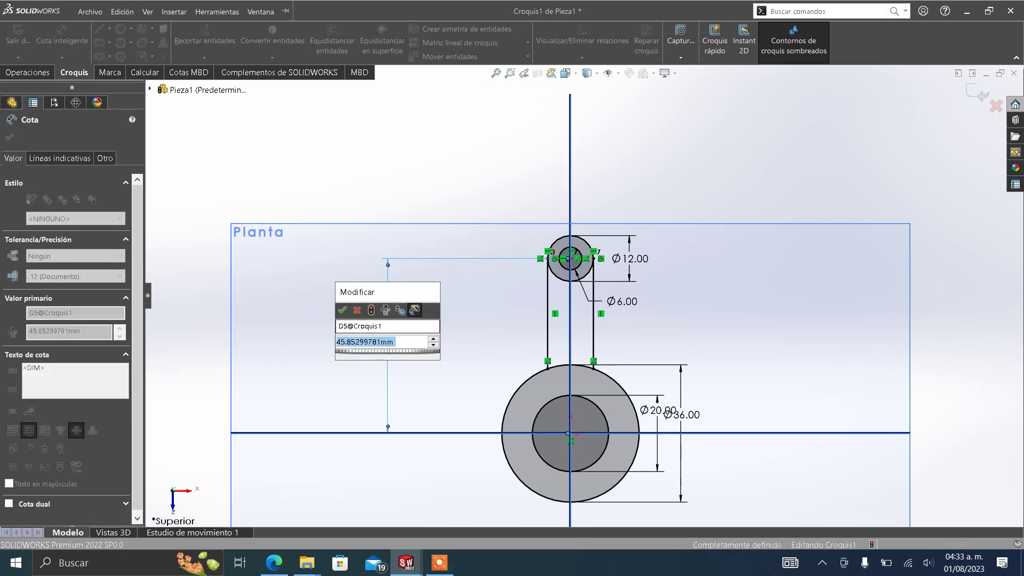
{"action": "type", "text": "45"}
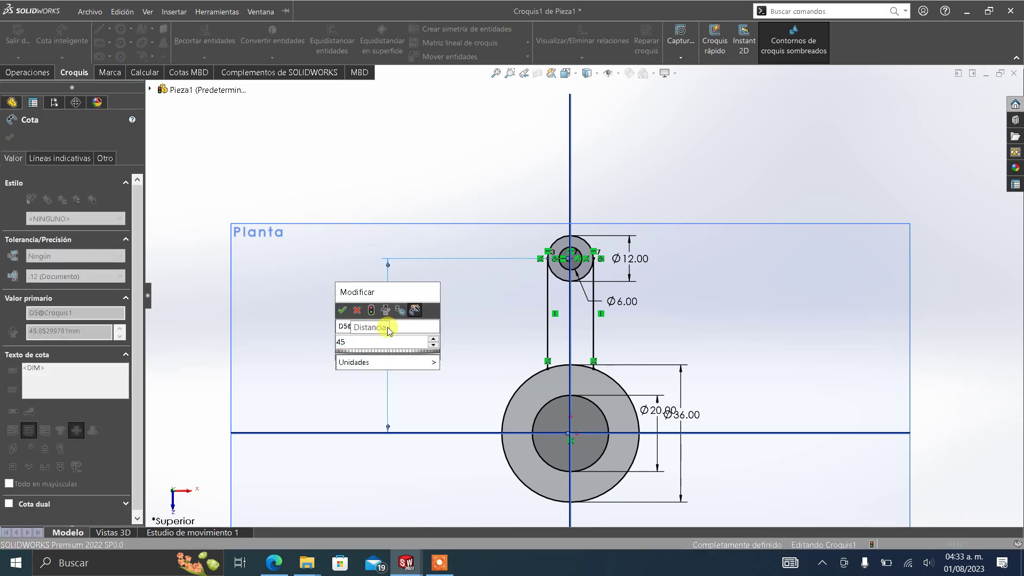
{"action": "key", "text": "Return"}
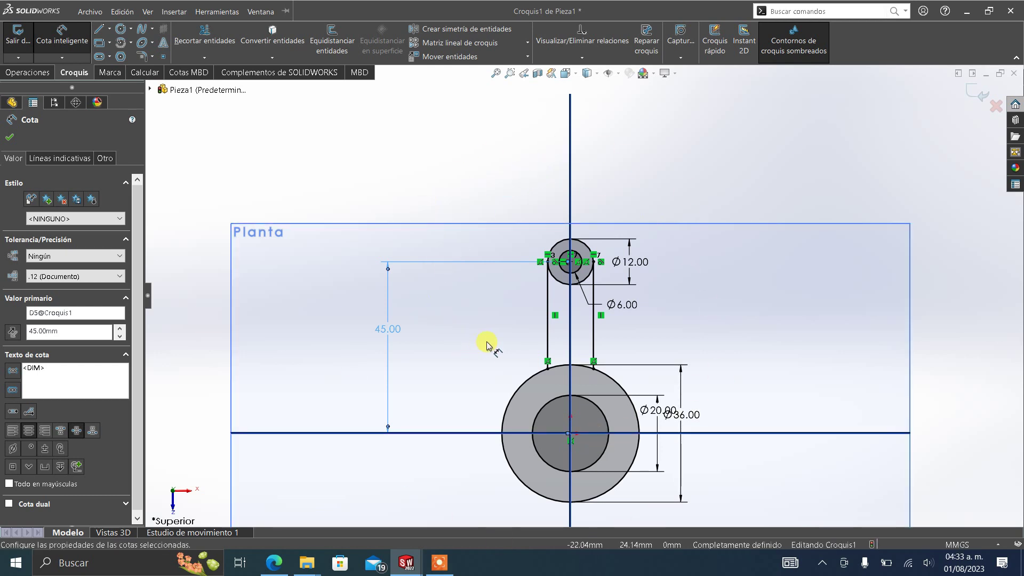
{"action": "left_click", "coordinate": [363, 385]}
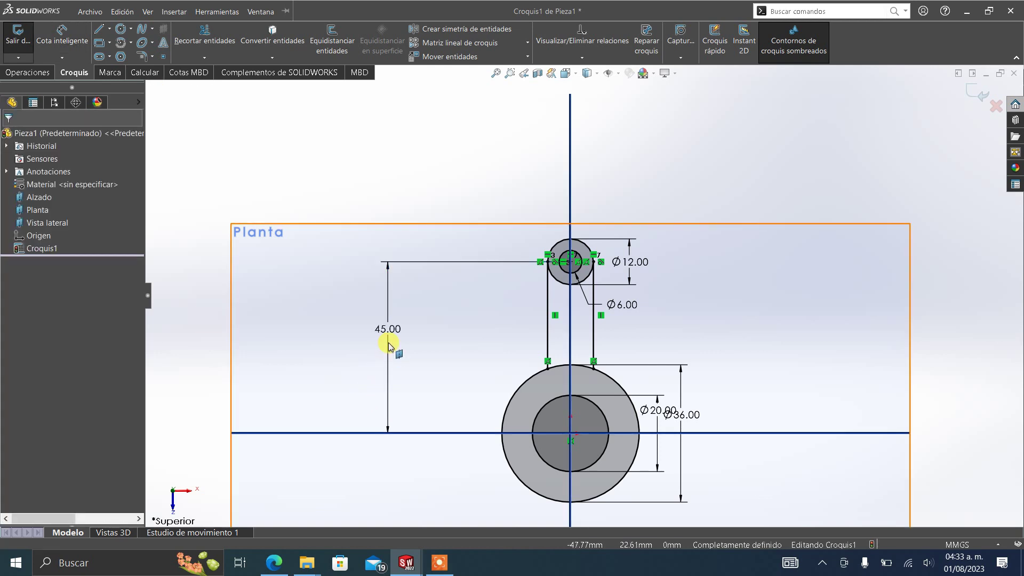
Delete and restore the 45.00 distance dimension, leaving the sketch fully defined.
{"action": "left_click", "coordinate": [382, 340]}
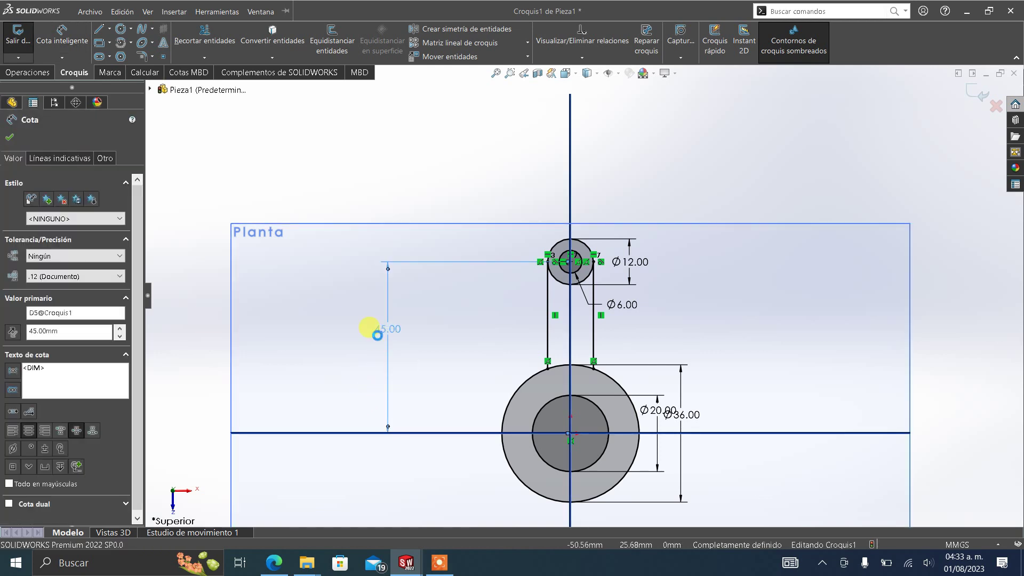
{"action": "key", "text": "Delete"}
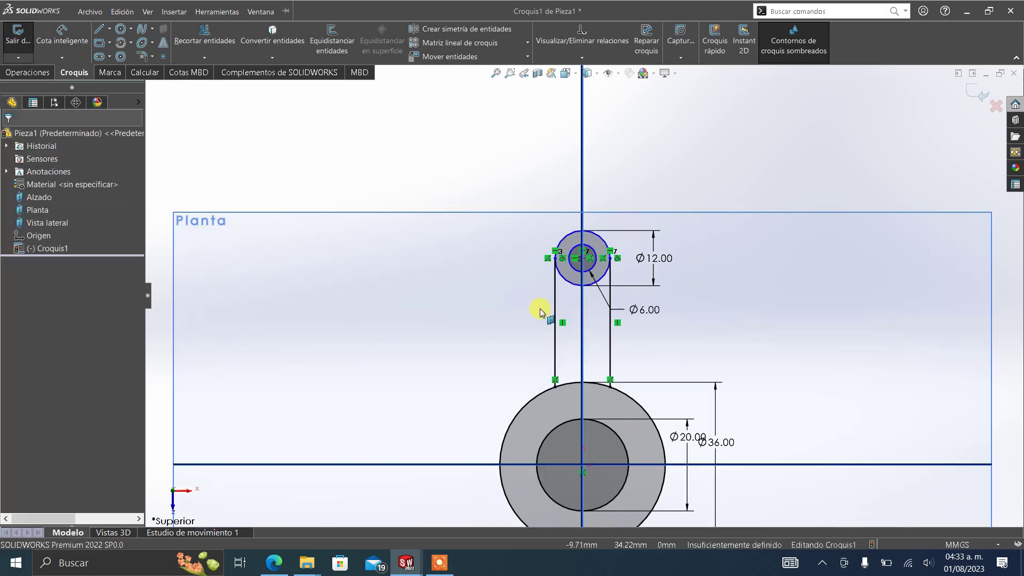
{"action": "scroll", "coordinate": [539, 309], "scroll_direction": "down", "scroll_amount": 3}
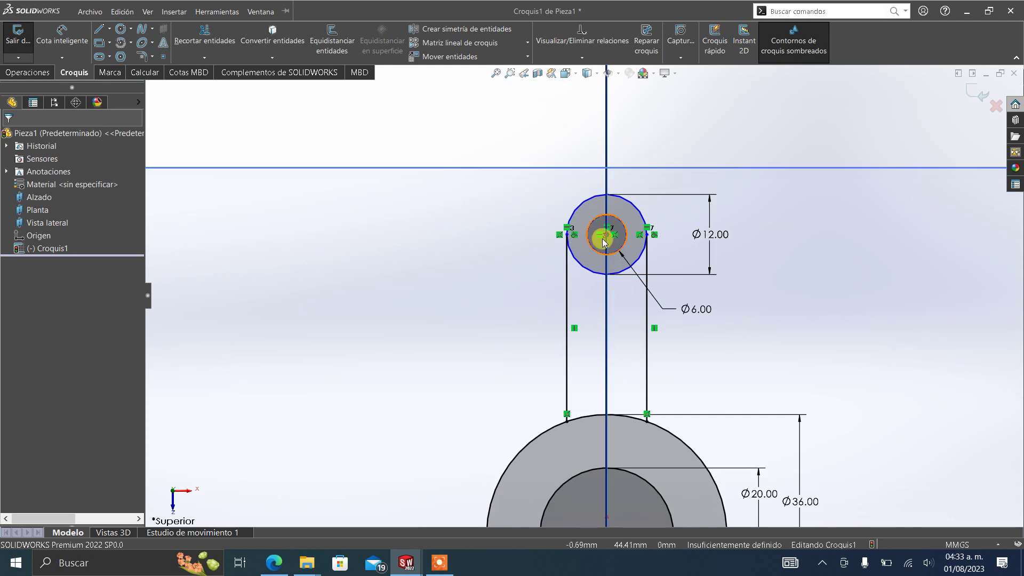
{"action": "scroll", "coordinate": [583, 295], "scroll_direction": "up", "scroll_amount": 3}
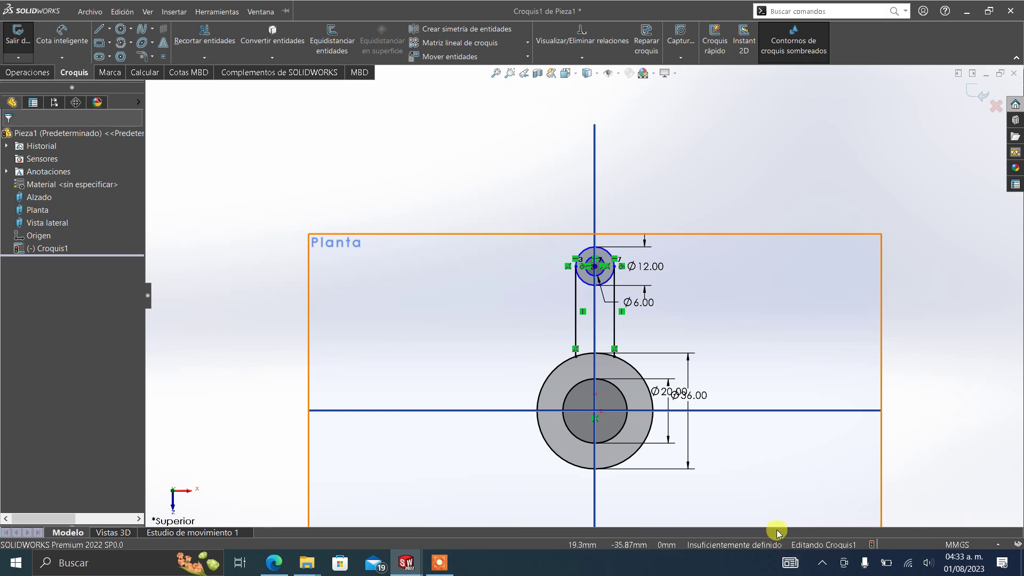
{"action": "left_click", "coordinate": [38, 46]}
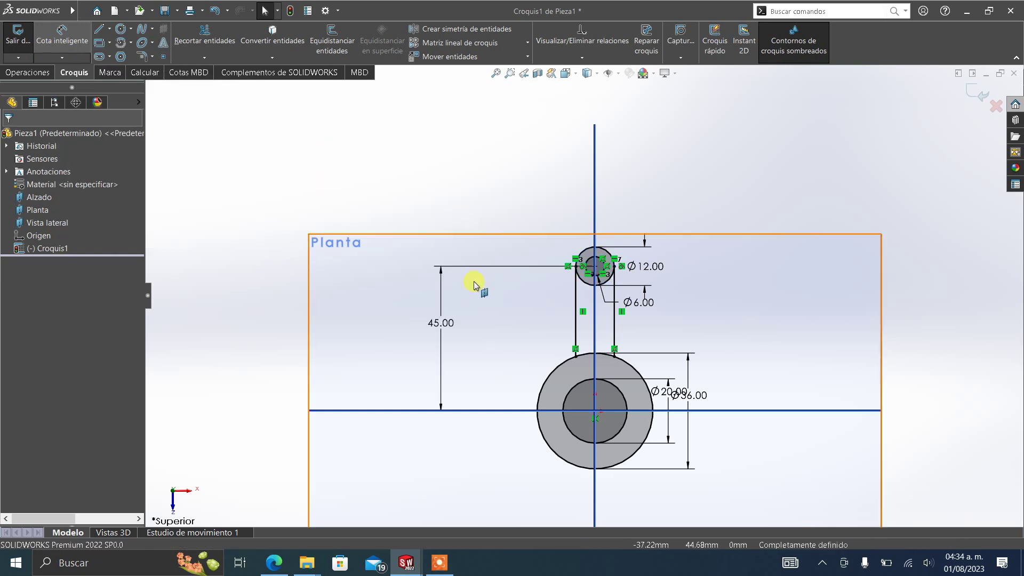
{"action": "key", "text": "Escape"}
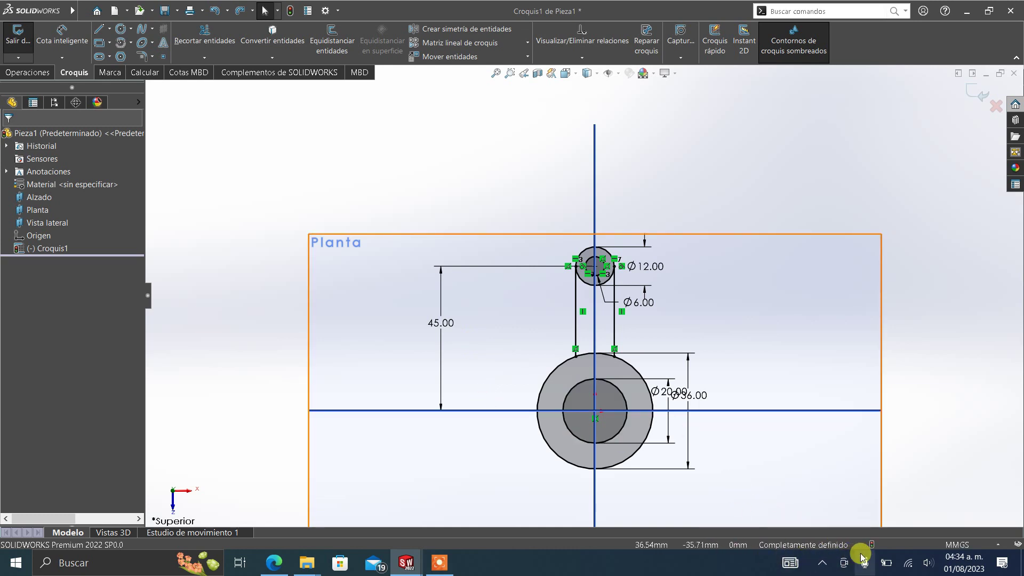
{"action": "scroll", "coordinate": [676, 405], "scroll_direction": "down", "scroll_amount": 2}
{"action": "scroll", "coordinate": [709, 378], "scroll_direction": "down", "scroll_amount": 3}
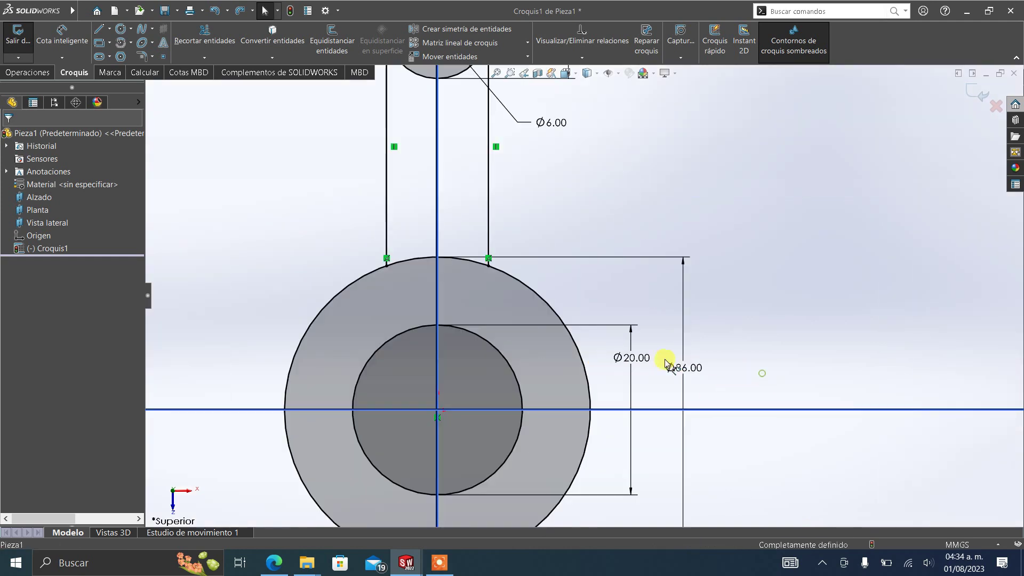
{"action": "scroll", "coordinate": [663, 366], "scroll_direction": "up", "scroll_amount": 5}
{"action": "scroll", "coordinate": [528, 314], "scroll_direction": "down", "scroll_amount": 3}
{"action": "scroll", "coordinate": [539, 315], "scroll_direction": "down", "scroll_amount": 1}
{"action": "scroll", "coordinate": [571, 309], "scroll_direction": "up", "scroll_amount": 2}
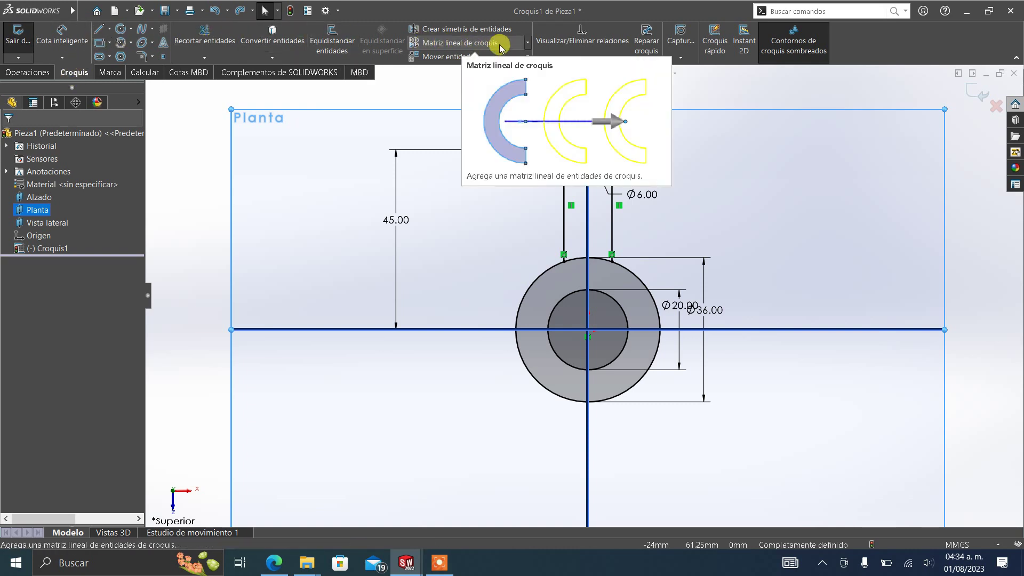
{"action": "left_click", "coordinate": [528, 46]}
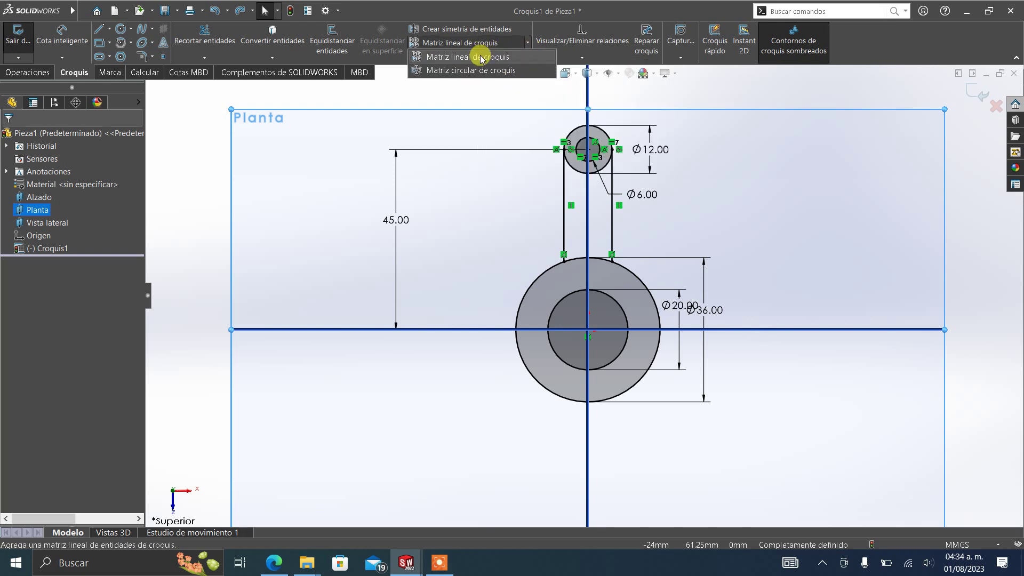
Start a circular sketch pattern about the hub centre, removing the stray Arco2 entry.
{"action": "left_click", "coordinate": [479, 71]}
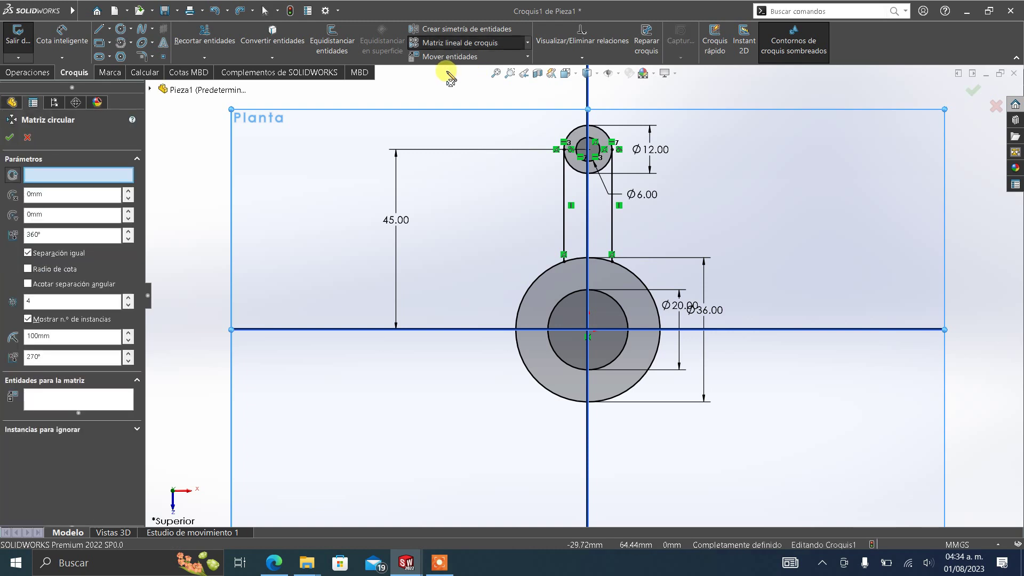
{"action": "left_click", "coordinate": [42, 177]}
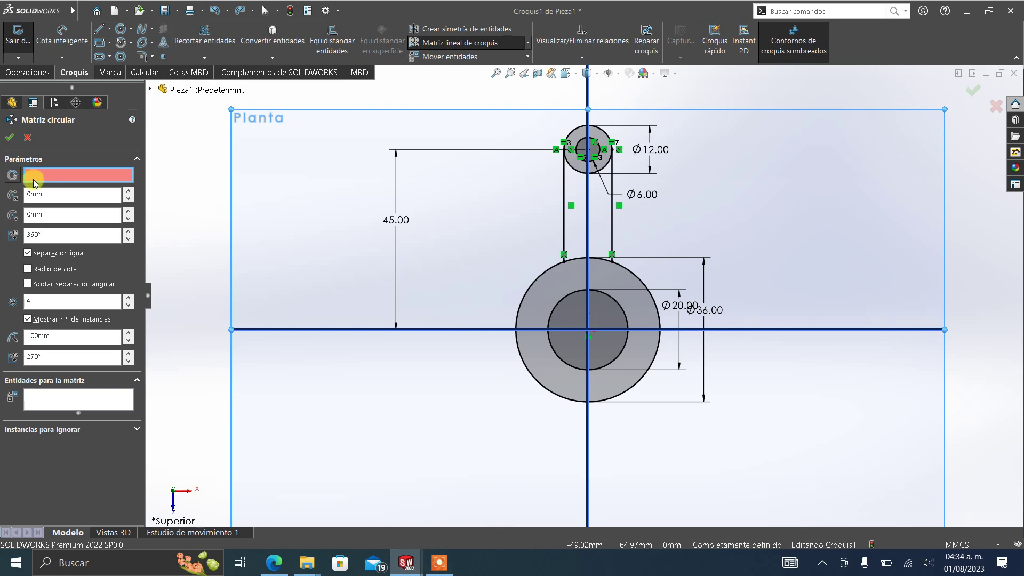
{"action": "left_click", "coordinate": [561, 302]}
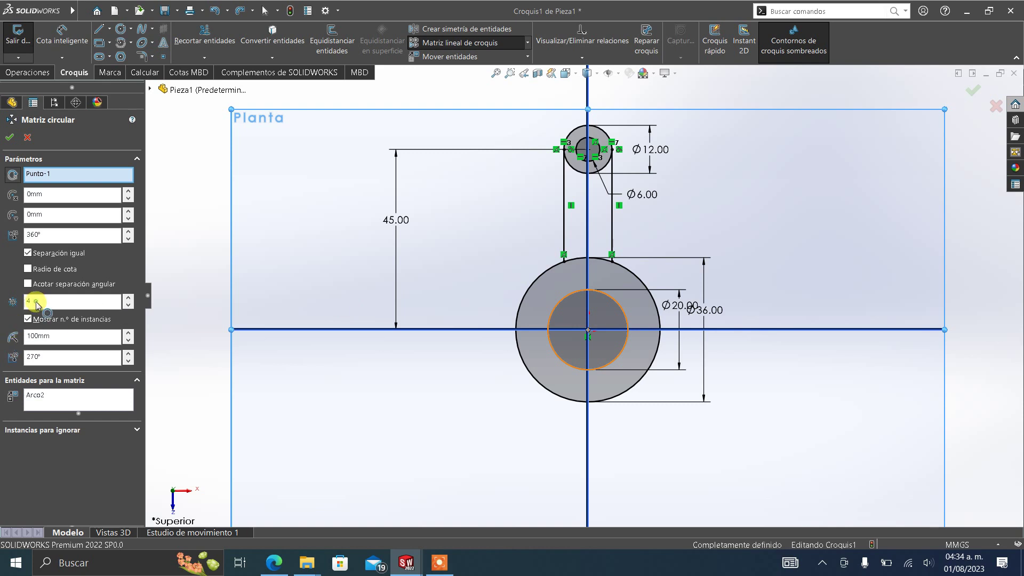
{"action": "left_click", "coordinate": [27, 396]}
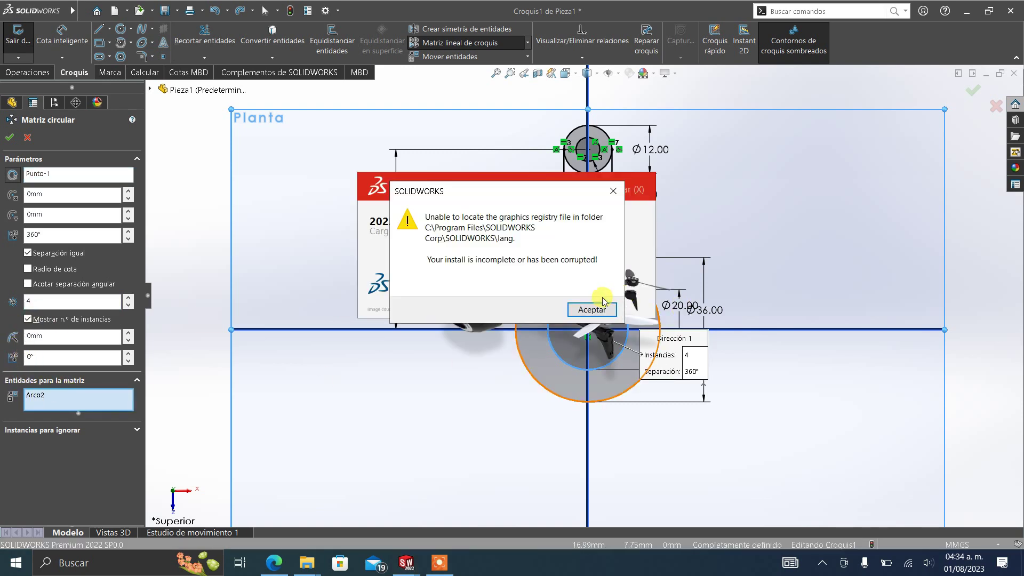
{"action": "left_click", "coordinate": [587, 313]}
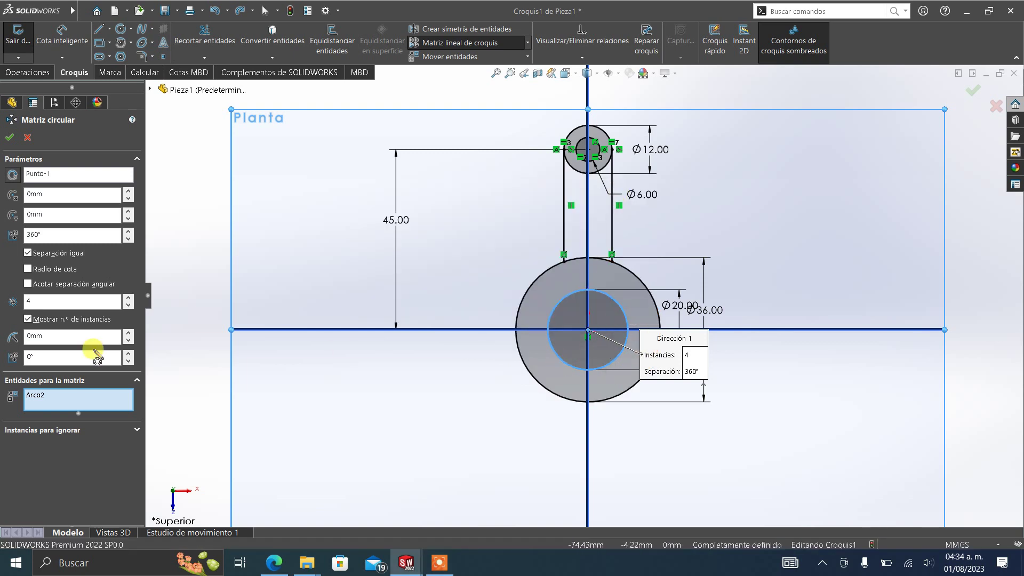
{"action": "left_click", "coordinate": [43, 396]}
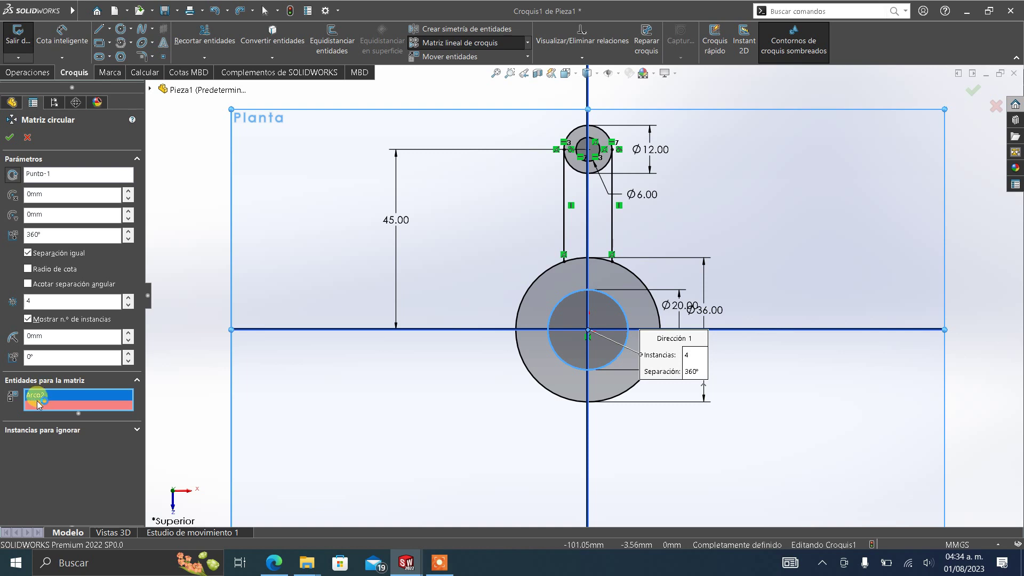
{"action": "key", "text": "Delete"}
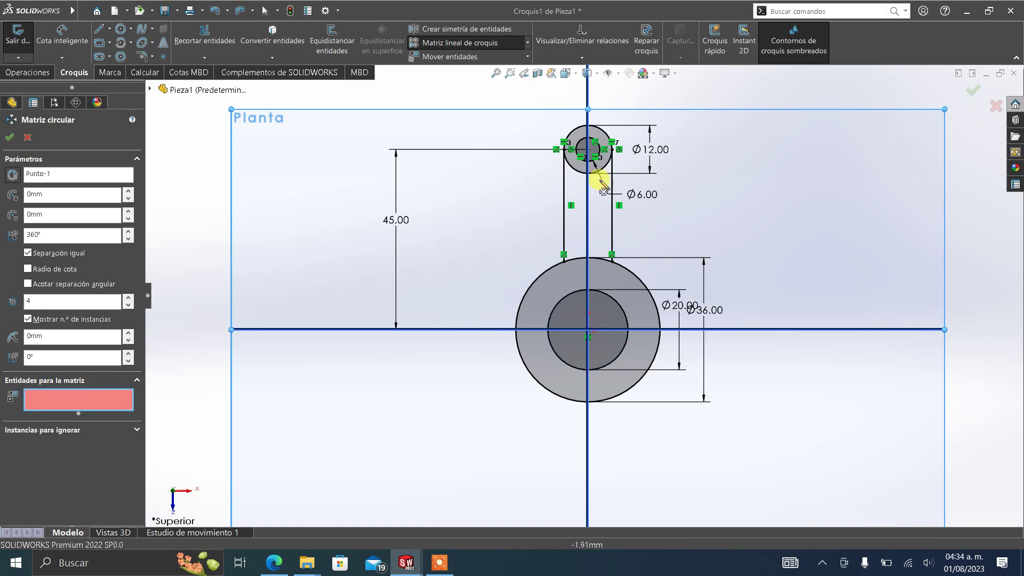
Pattern the two boss arcs and both arm lines into 5 instances.
{"action": "scroll", "coordinate": [572, 190], "scroll_direction": "down", "scroll_amount": 2}
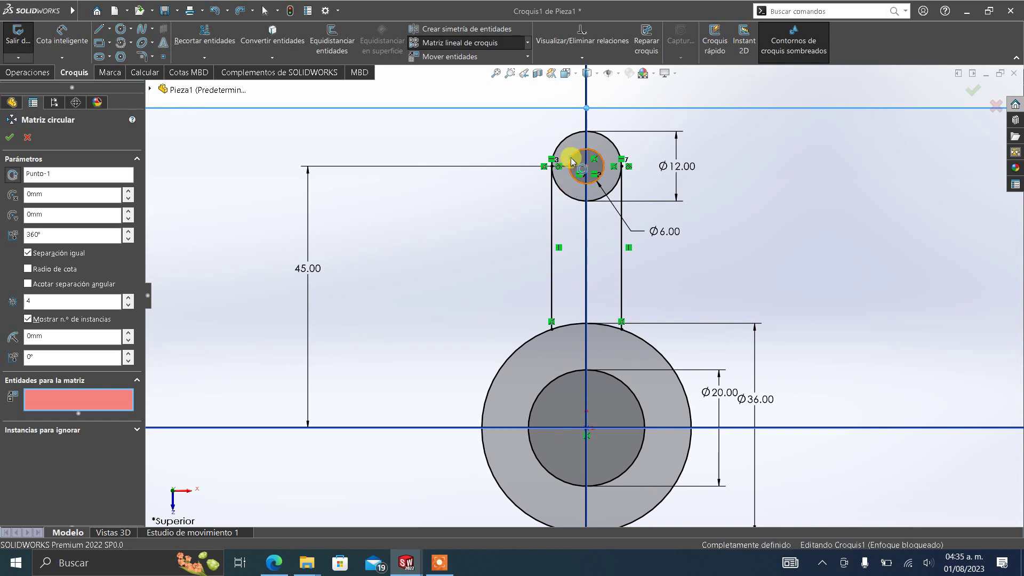
{"action": "left_click", "coordinate": [572, 161]}
{"action": "left_click", "coordinate": [570, 139]}
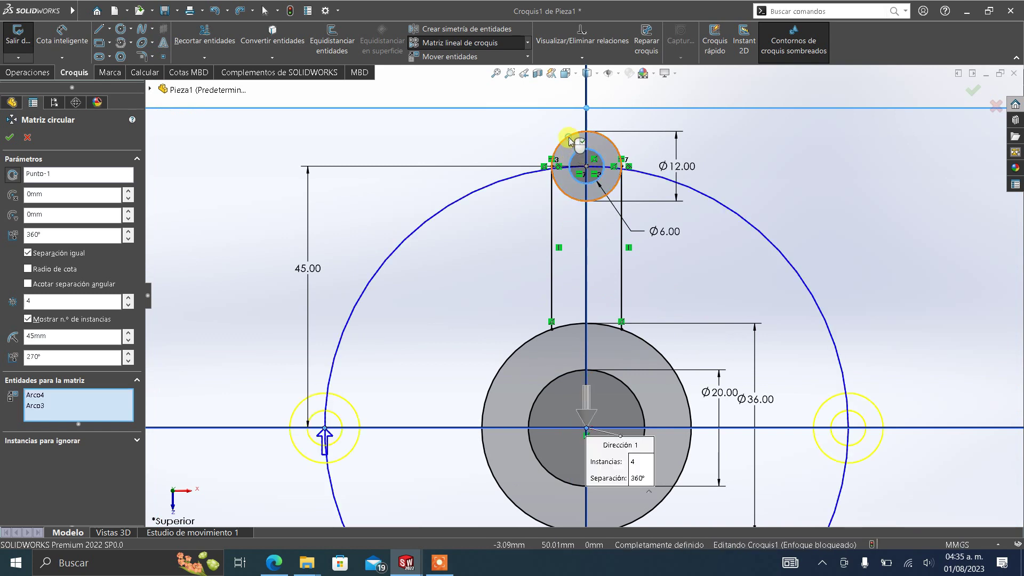
{"action": "left_click", "coordinate": [552, 206]}
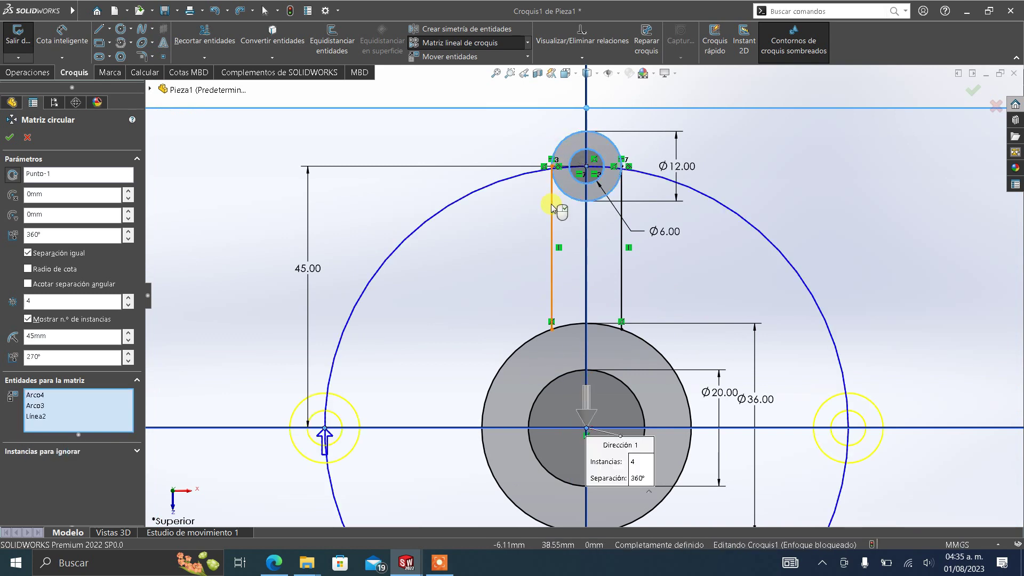
{"action": "left_click", "coordinate": [623, 262]}
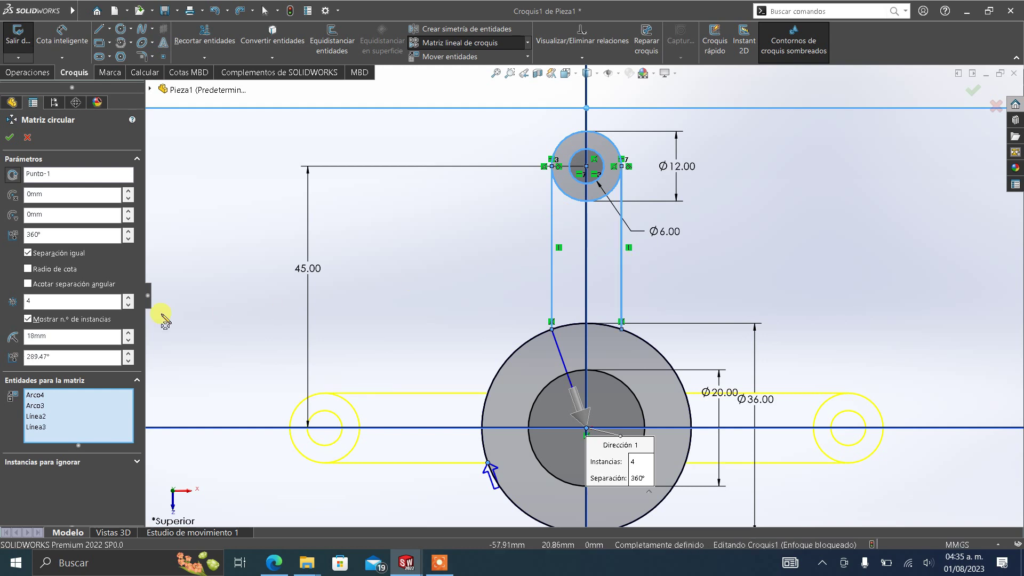
{"action": "double_click", "coordinate": [27, 300]}
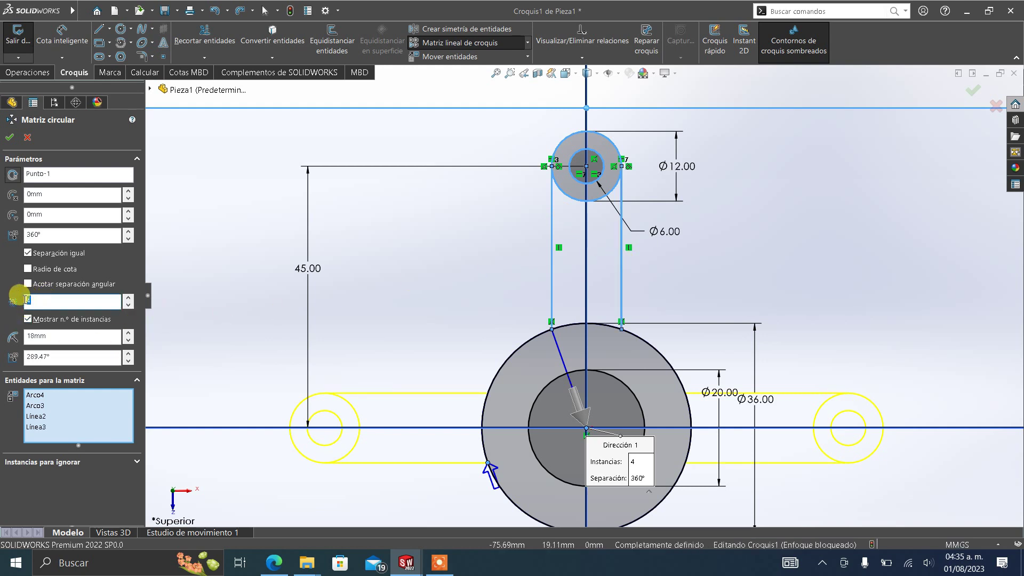
{"action": "type", "text": "5"}
{"action": "type", "text": "z"}
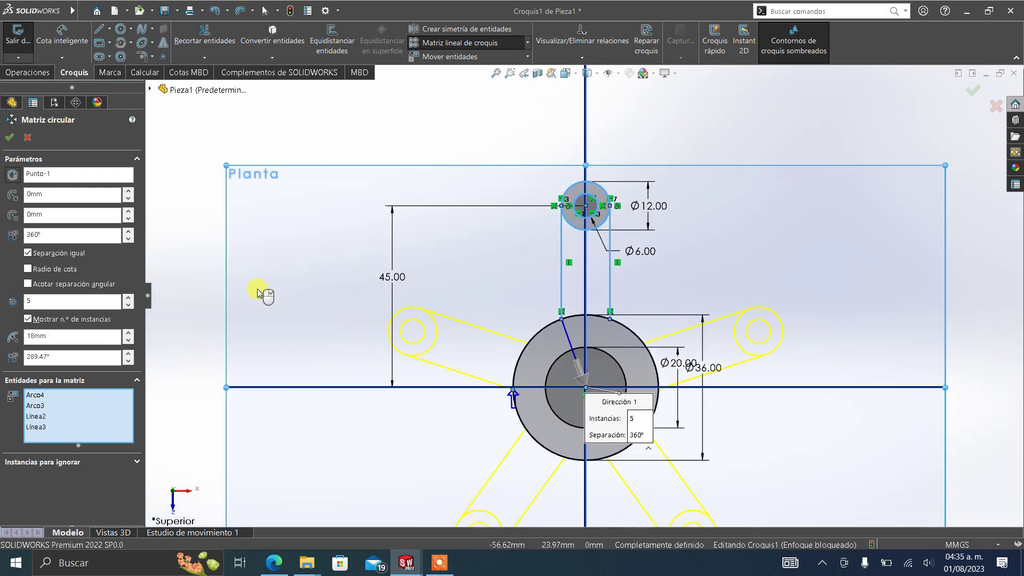
{"action": "type", "text": "z"}
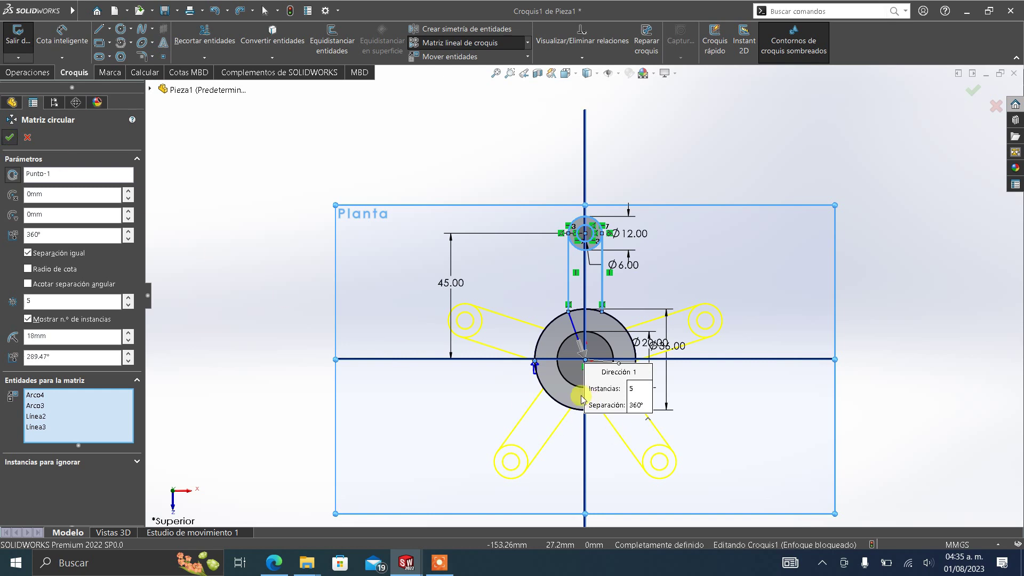
{"action": "key", "text": "Return"}
{"action": "scroll", "coordinate": [678, 467], "scroll_direction": "down", "scroll_amount": 1}
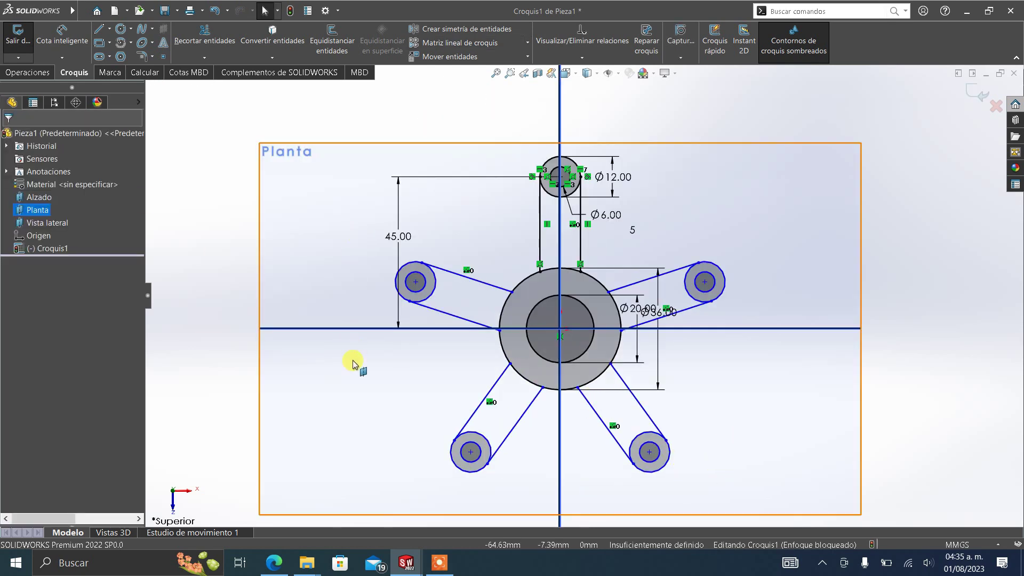
Make the arm line's loose endpoint coincident with the hub circle.
{"action": "scroll", "coordinate": [356, 373], "scroll_direction": "down", "scroll_amount": 1}
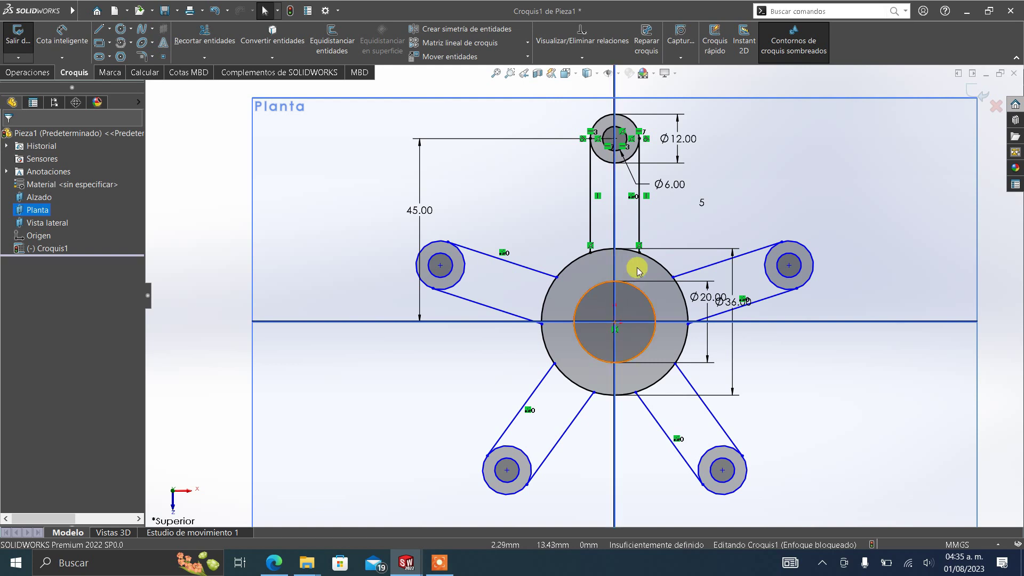
{"action": "scroll", "coordinate": [679, 276], "scroll_direction": "down", "scroll_amount": 3}
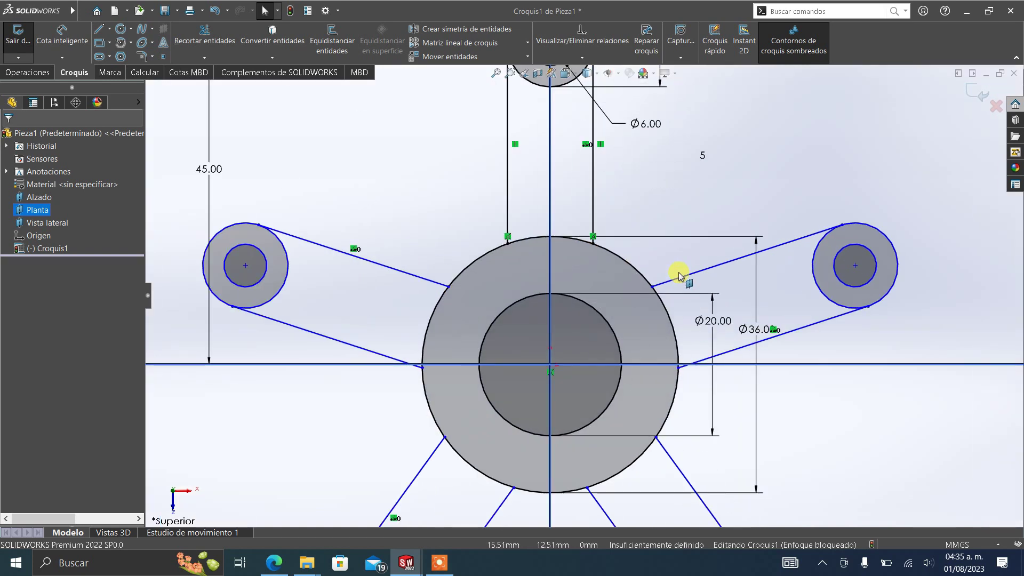
{"action": "left_click", "coordinate": [653, 288]}
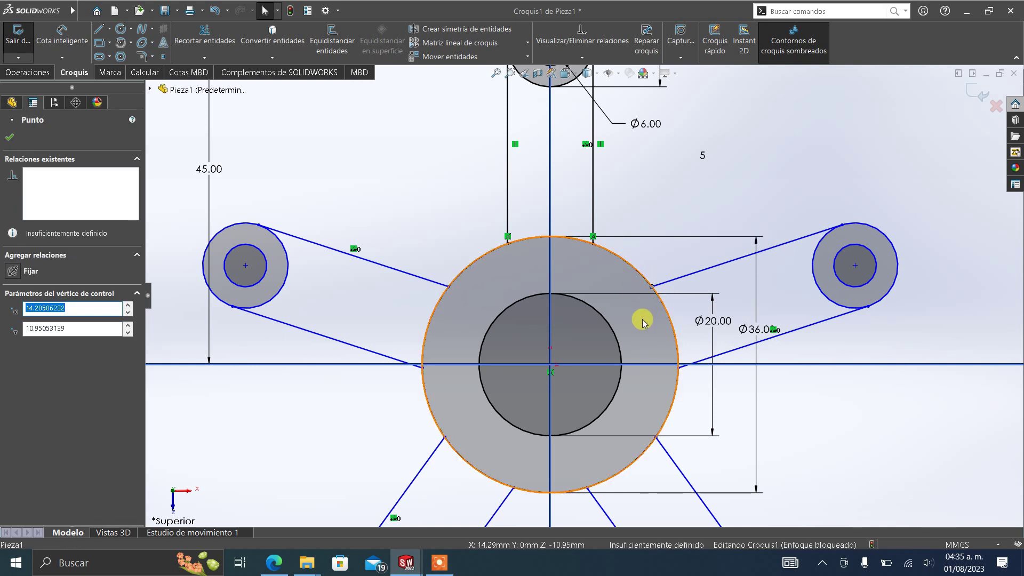
{"action": "left_click", "coordinate": [641, 275], "text": "ctrl"}
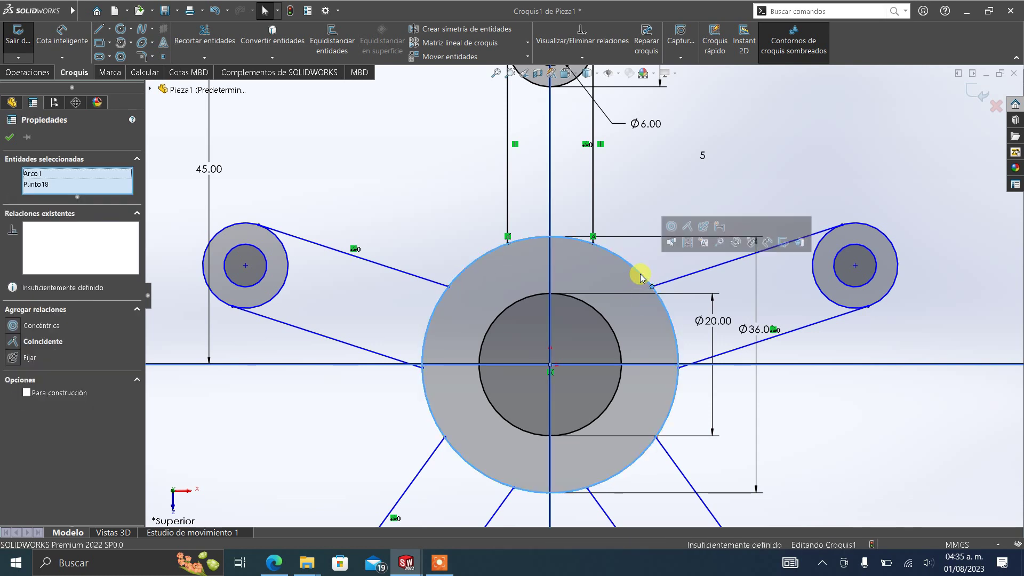
{"action": "left_click", "coordinate": [688, 228]}
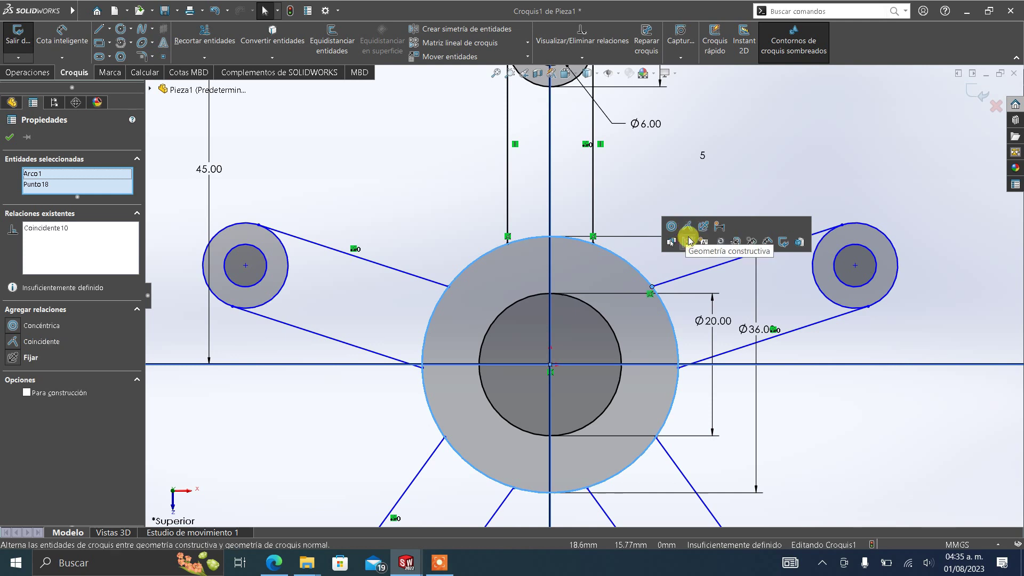
{"action": "left_click", "coordinate": [872, 411]}
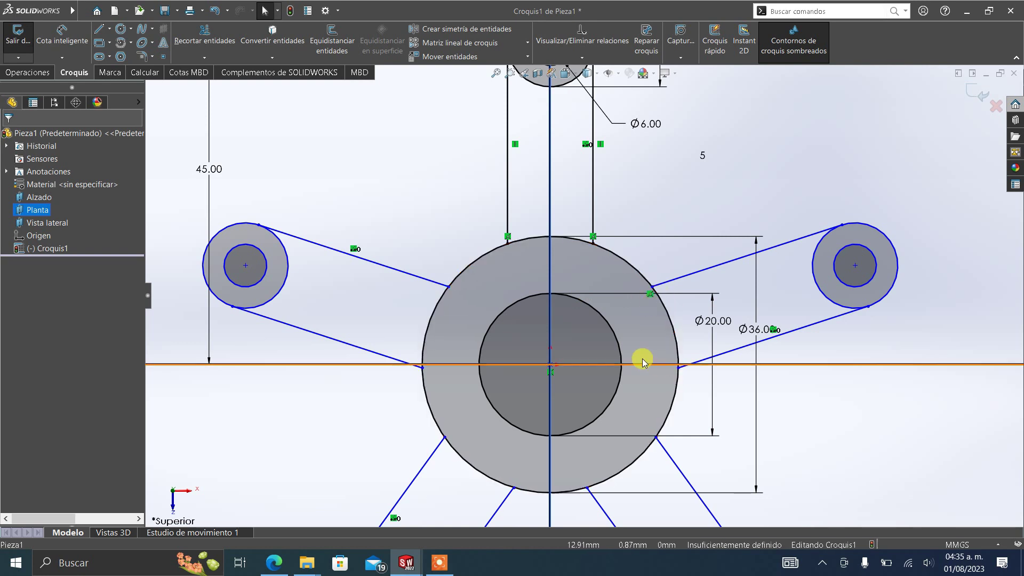
{"action": "left_click", "coordinate": [678, 368]}
Fit the fully defined five-armed sketch in view.
{"action": "key", "text": "f"}
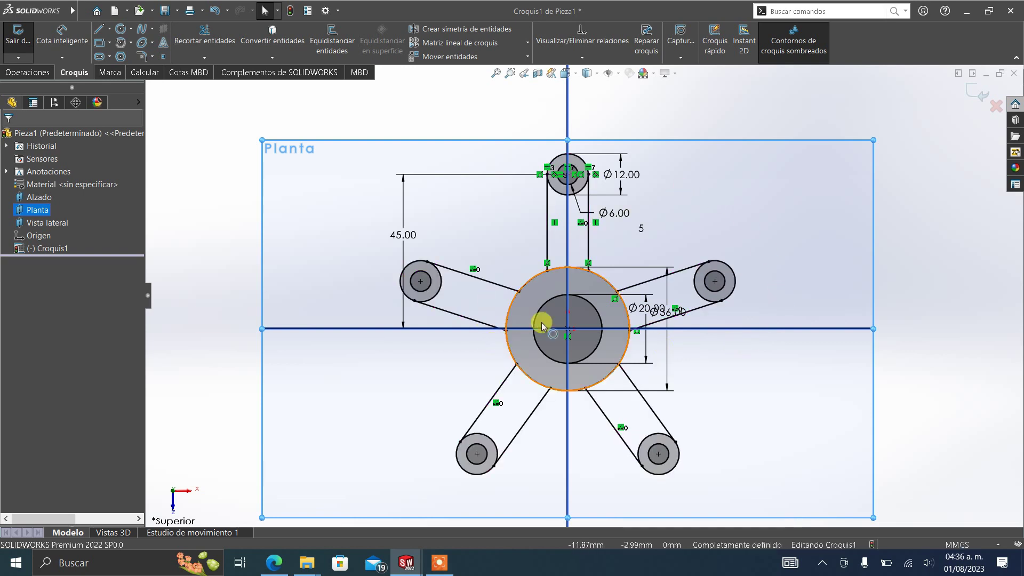
{"action": "key", "text": "z"}
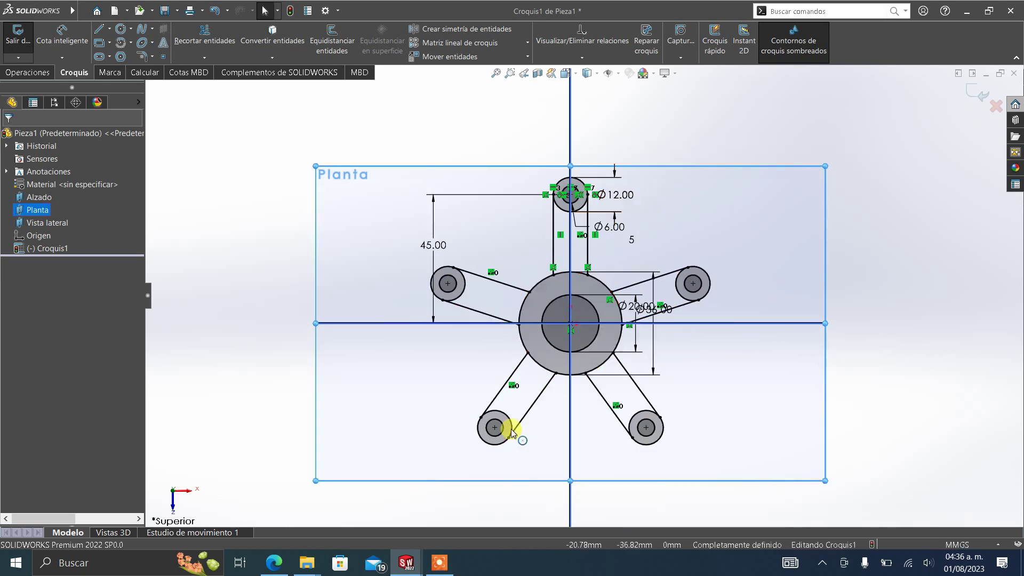
{"action": "scroll", "coordinate": [560, 350], "scroll_direction": "down", "scroll_amount": 1}
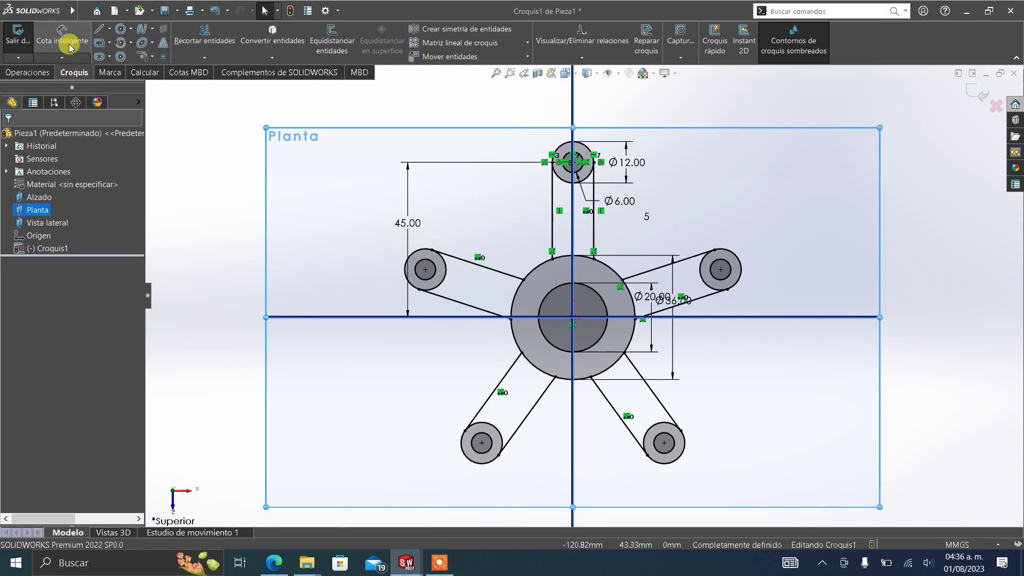
{"action": "left_click", "coordinate": [142, 40]}
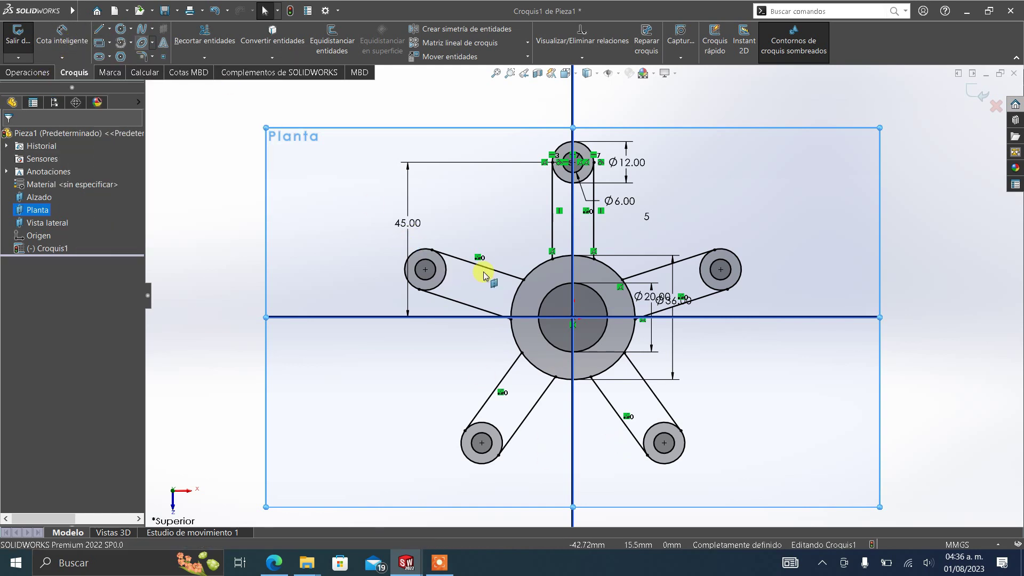
{"action": "key", "text": "Escape"}
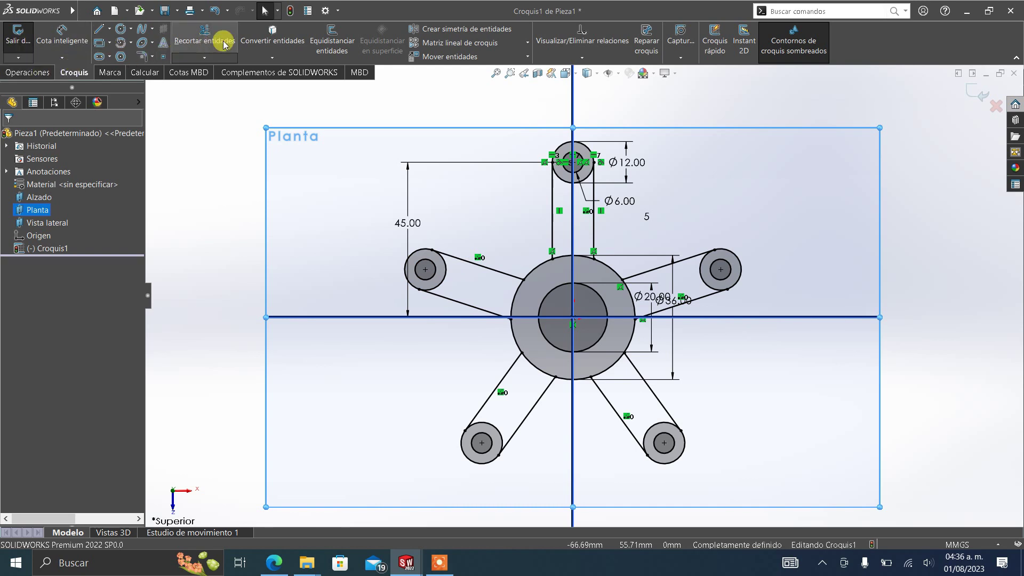
{"action": "left_click", "coordinate": [202, 42]}
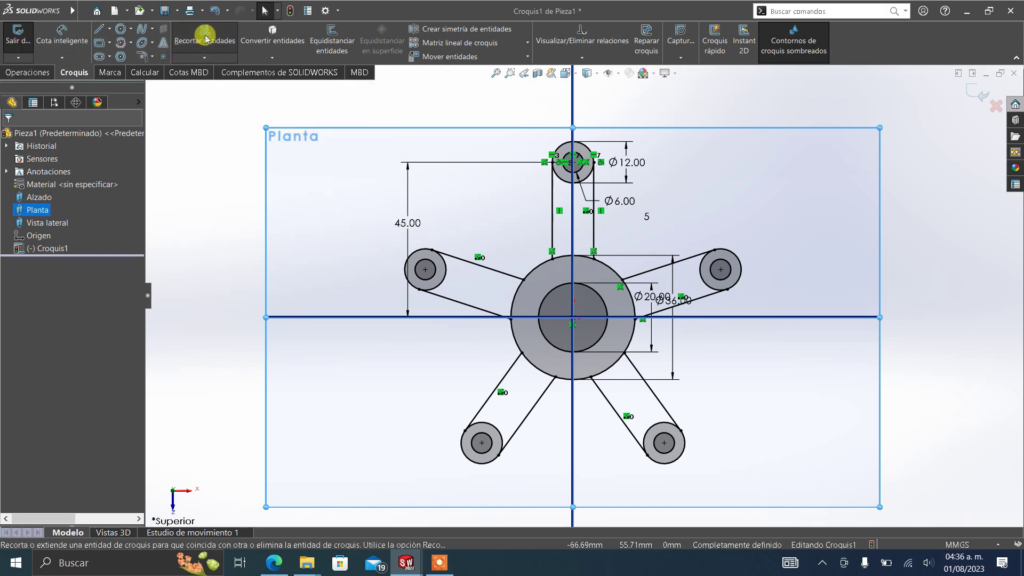
Trim the lower-left and lower-right boss arcs lying inside the arms.
{"action": "scroll", "coordinate": [509, 429], "scroll_direction": "down", "scroll_amount": 3}
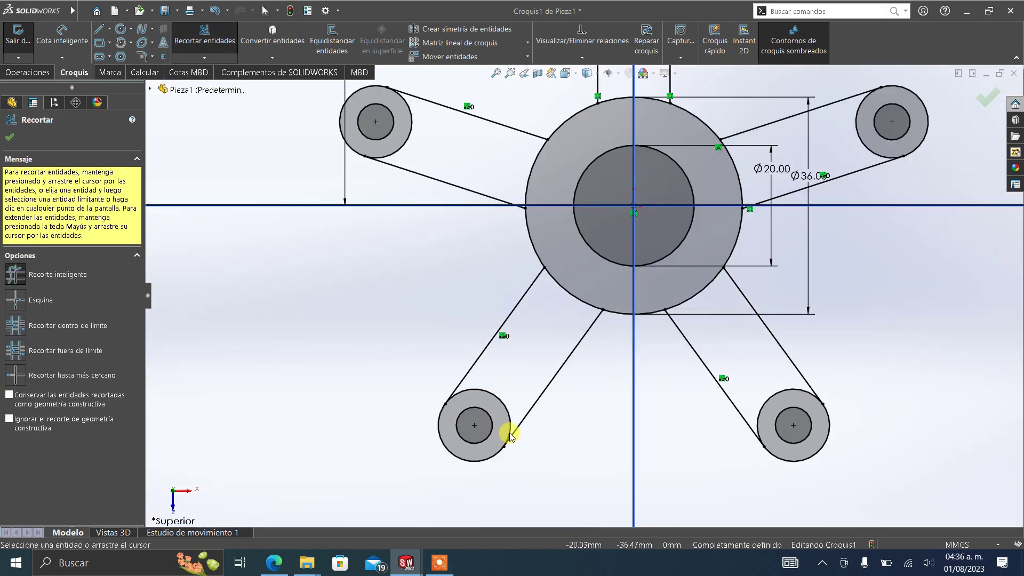
{"action": "scroll", "coordinate": [528, 374], "scroll_direction": "down", "scroll_amount": 1}
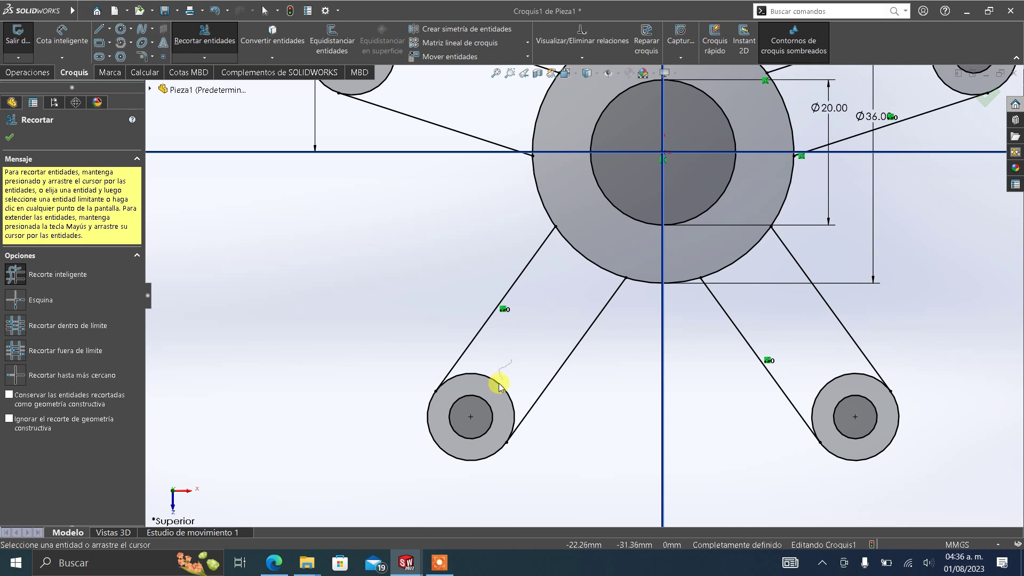
{"action": "left_click_drag", "start_coordinate": [499, 386], "coordinate": [495, 389]}
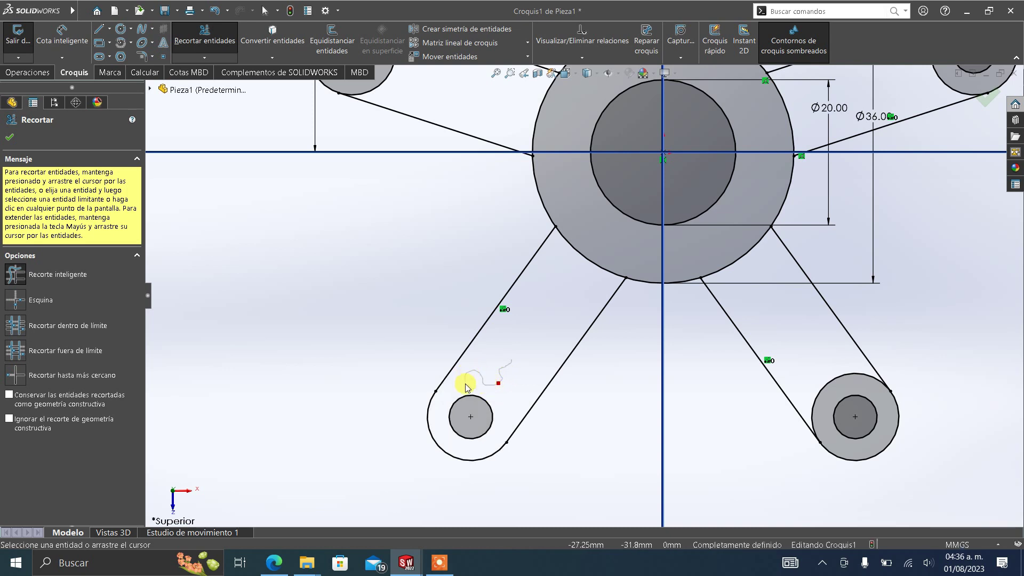
{"action": "left_click_drag", "start_coordinate": [488, 372], "coordinate": [512, 364]}
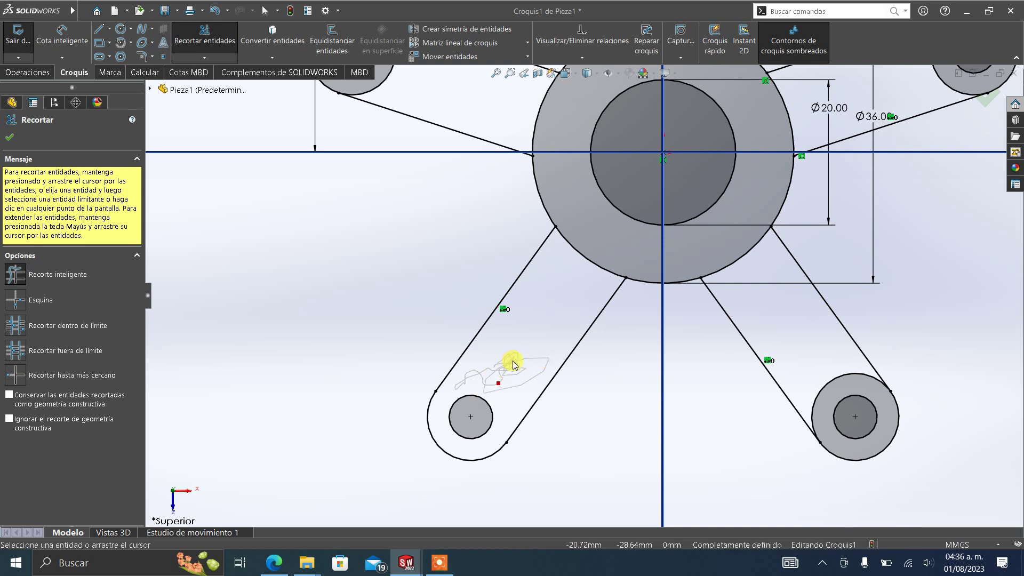
{"action": "left_click_drag", "start_coordinate": [513, 364], "coordinate": [513, 364]}
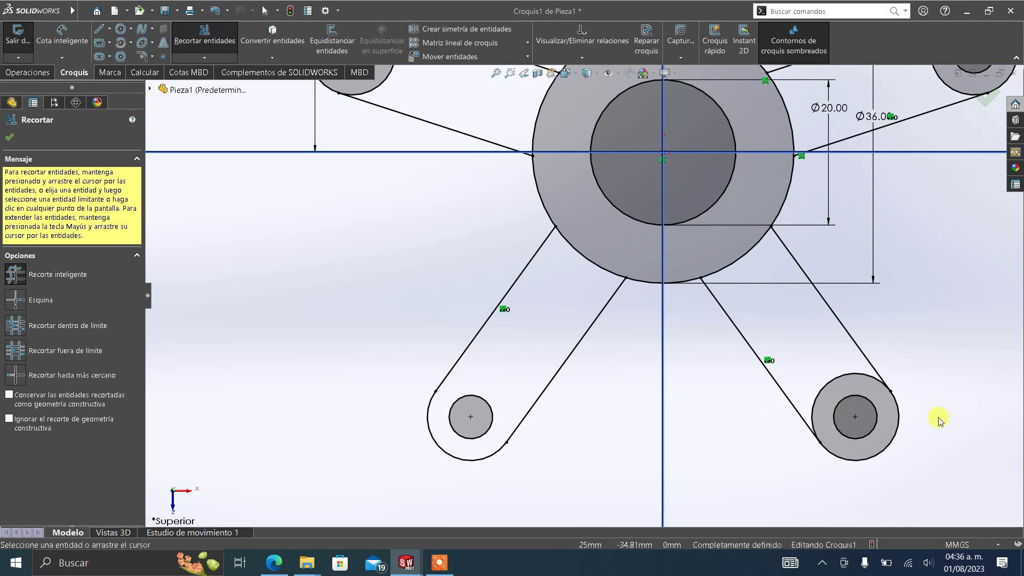
{"action": "scroll", "coordinate": [912, 413], "scroll_direction": "down", "scroll_amount": 2}
{"action": "scroll", "coordinate": [853, 384], "scroll_direction": "down", "scroll_amount": 2}
{"action": "left_click_drag", "start_coordinate": [748, 322], "coordinate": [770, 356]}
{"action": "scroll", "coordinate": [761, 344], "scroll_direction": "up", "scroll_amount": 1}
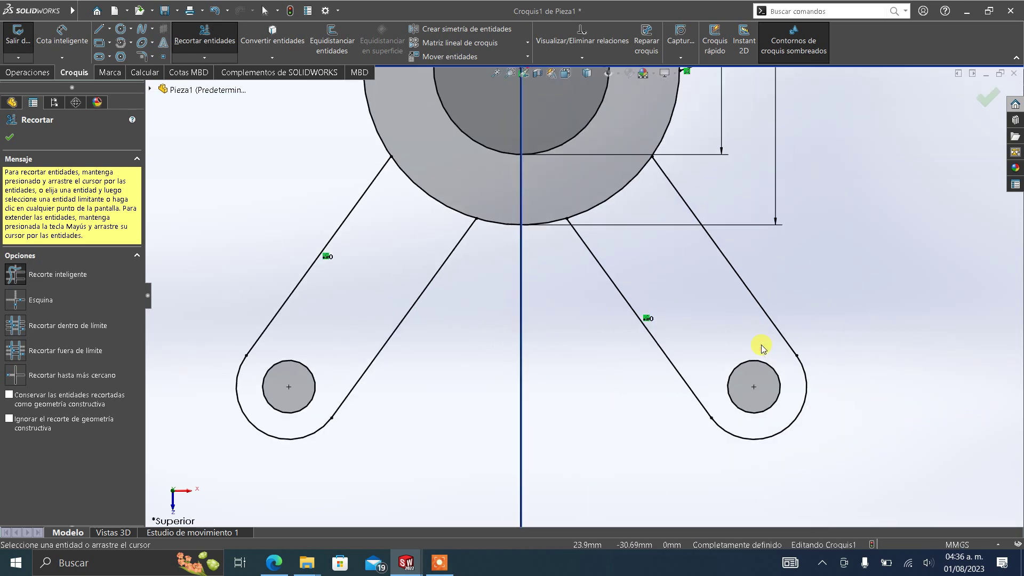
{"action": "scroll", "coordinate": [710, 222], "scroll_direction": "up", "scroll_amount": 2}
{"action": "scroll", "coordinate": [671, 183], "scroll_direction": "down", "scroll_amount": 2}
{"action": "scroll", "coordinate": [644, 211], "scroll_direction": "down", "scroll_amount": 1}
Trim the right, top and left boss arcs lying inside the arms.
{"action": "left_click_drag", "start_coordinate": [644, 210], "coordinate": [663, 205]}
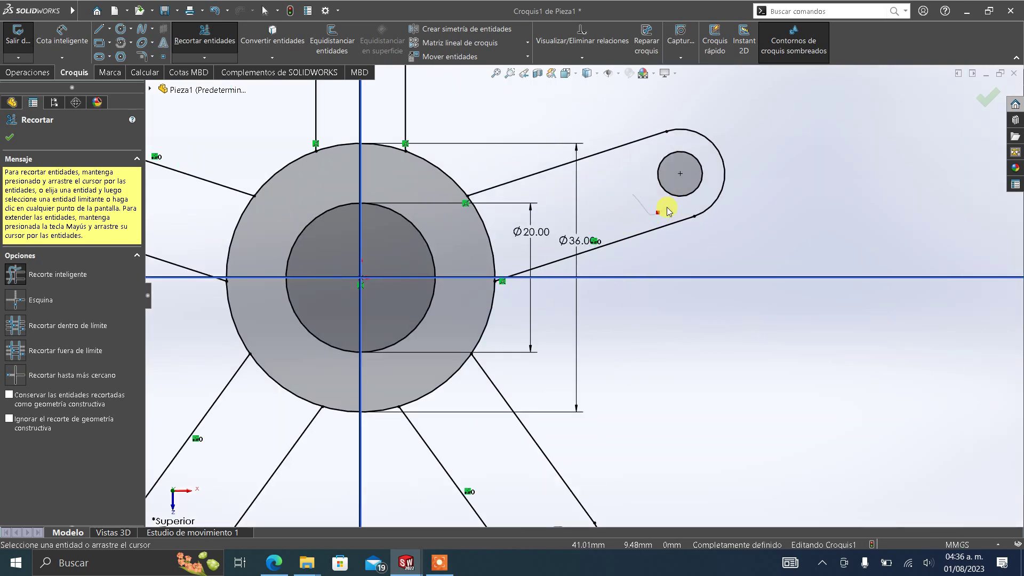
{"action": "scroll", "coordinate": [603, 213], "scroll_direction": "up", "scroll_amount": 1}
{"action": "scroll", "coordinate": [507, 176], "scroll_direction": "up", "scroll_amount": 1}
{"action": "scroll", "coordinate": [446, 151], "scroll_direction": "down", "scroll_amount": 2}
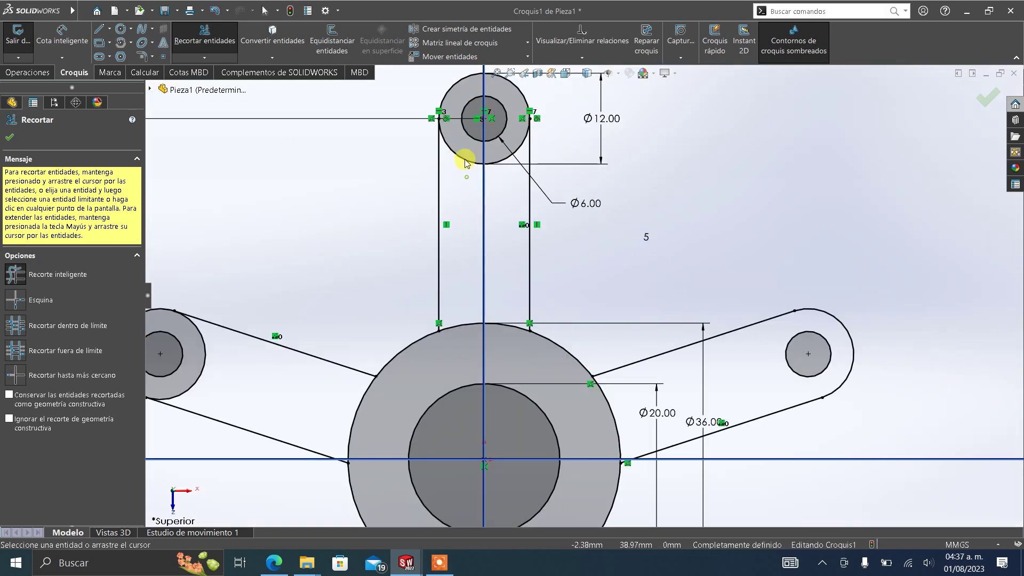
{"action": "left_click_drag", "start_coordinate": [468, 174], "coordinate": [465, 159]}
{"action": "scroll", "coordinate": [416, 213], "scroll_direction": "up", "scroll_amount": 1}
{"action": "scroll", "coordinate": [286, 360], "scroll_direction": "down", "scroll_amount": 1}
{"action": "scroll", "coordinate": [286, 361], "scroll_direction": "down", "scroll_amount": 1}
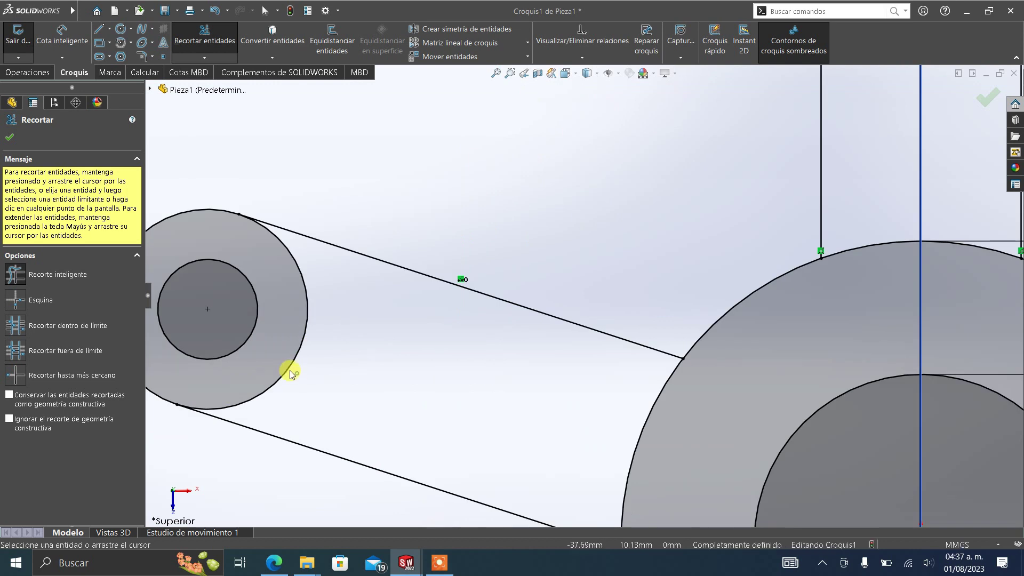
{"action": "left_click_drag", "start_coordinate": [295, 373], "coordinate": [277, 359]}
{"action": "scroll", "coordinate": [327, 359], "scroll_direction": "up", "scroll_amount": 1}
{"action": "scroll", "coordinate": [597, 340], "scroll_direction": "up", "scroll_amount": 1}
{"action": "scroll", "coordinate": [630, 320], "scroll_direction": "down", "scroll_amount": 1}
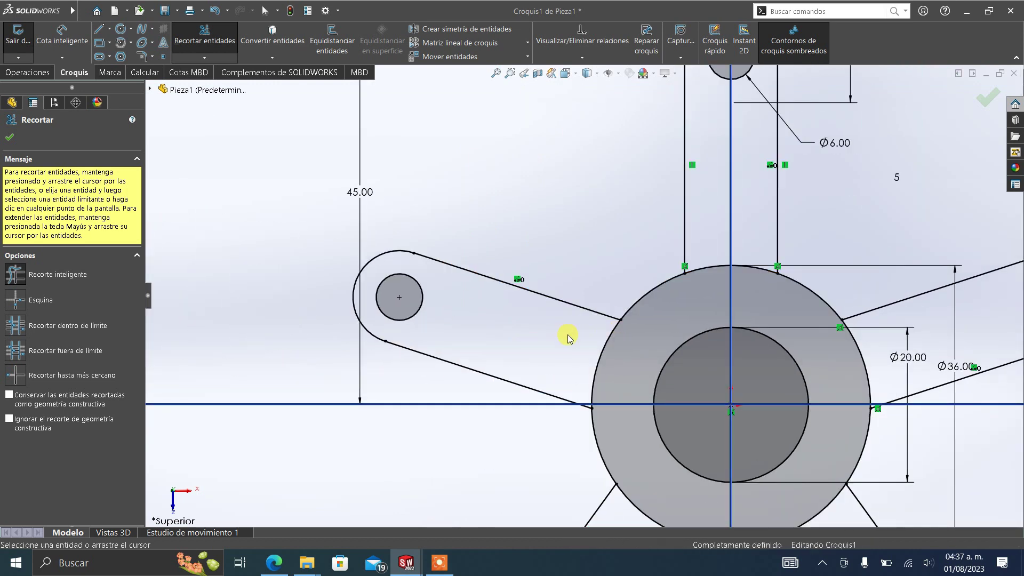
Trim the hub arcs and remaining lower arcs, leaving one closed star outline.
{"action": "left_click_drag", "start_coordinate": [566, 335], "coordinate": [605, 360]}
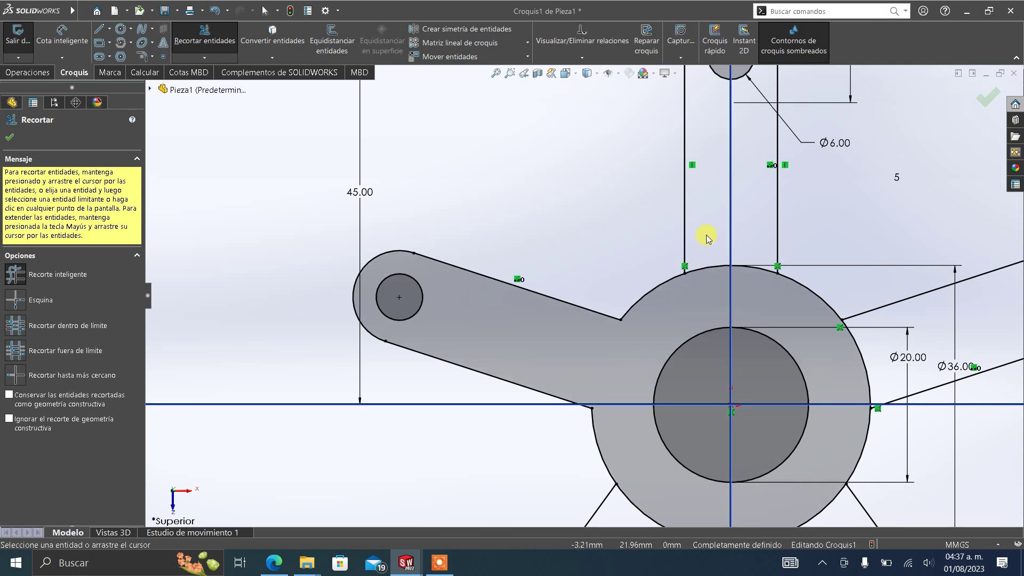
{"action": "left_click_drag", "start_coordinate": [706, 235], "coordinate": [709, 287]}
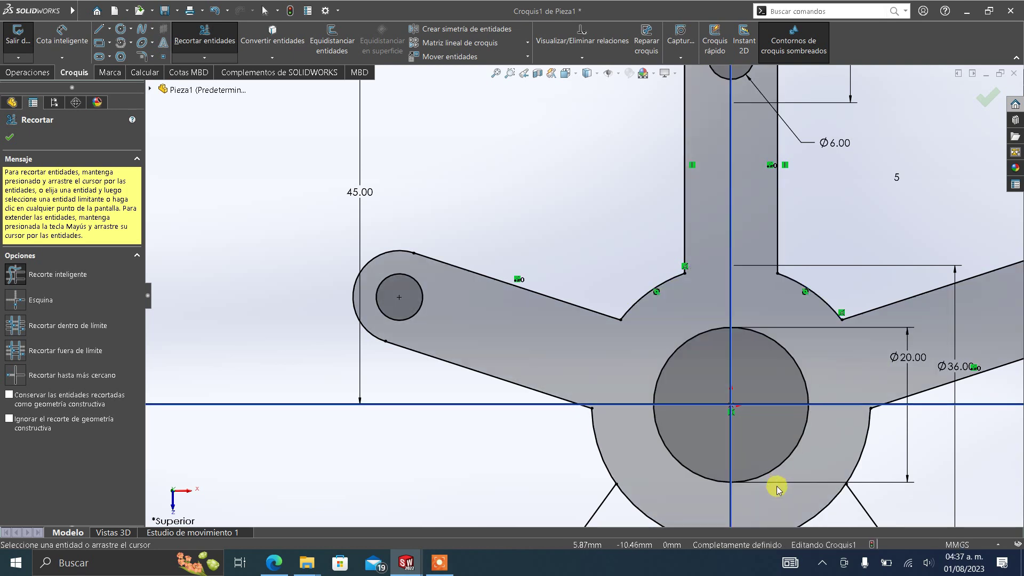
{"action": "key", "text": "z"}
{"action": "left_click", "coordinate": [723, 440]}
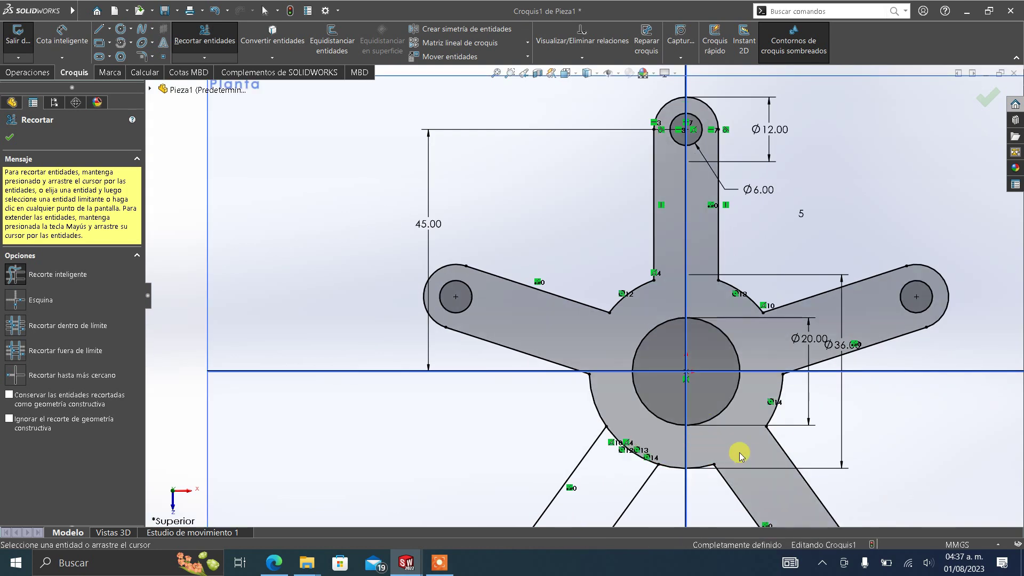
{"action": "left_click", "coordinate": [628, 449]}
{"action": "key", "text": "z"}
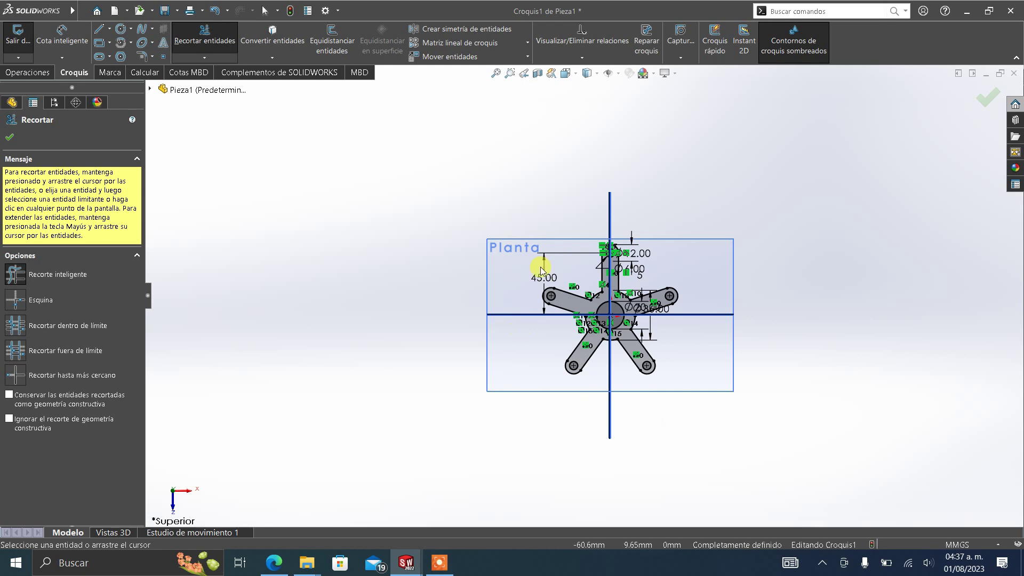
{"action": "scroll", "coordinate": [549, 261], "scroll_direction": "down", "scroll_amount": 3}
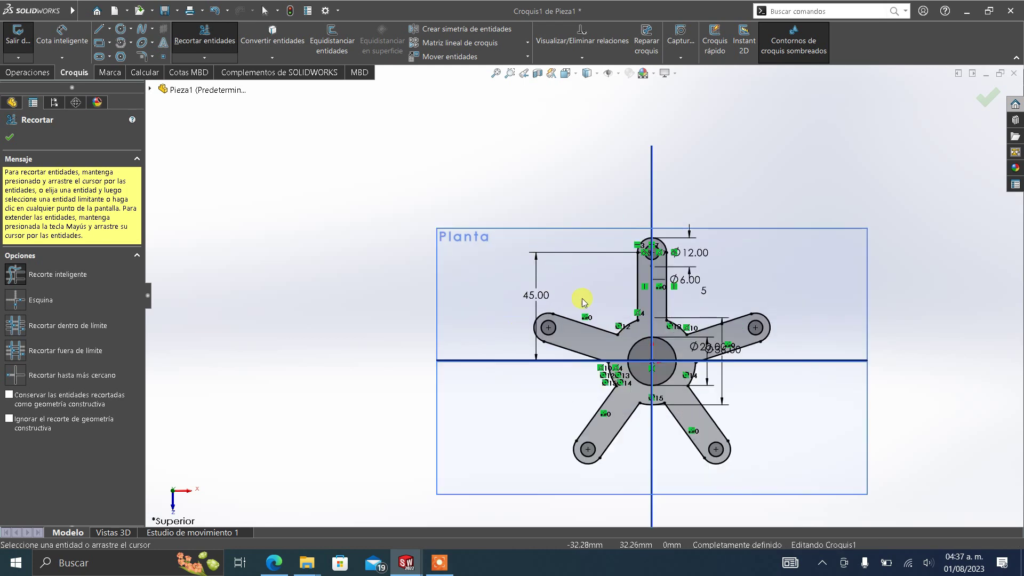
{"action": "left_click", "coordinate": [11, 140]}
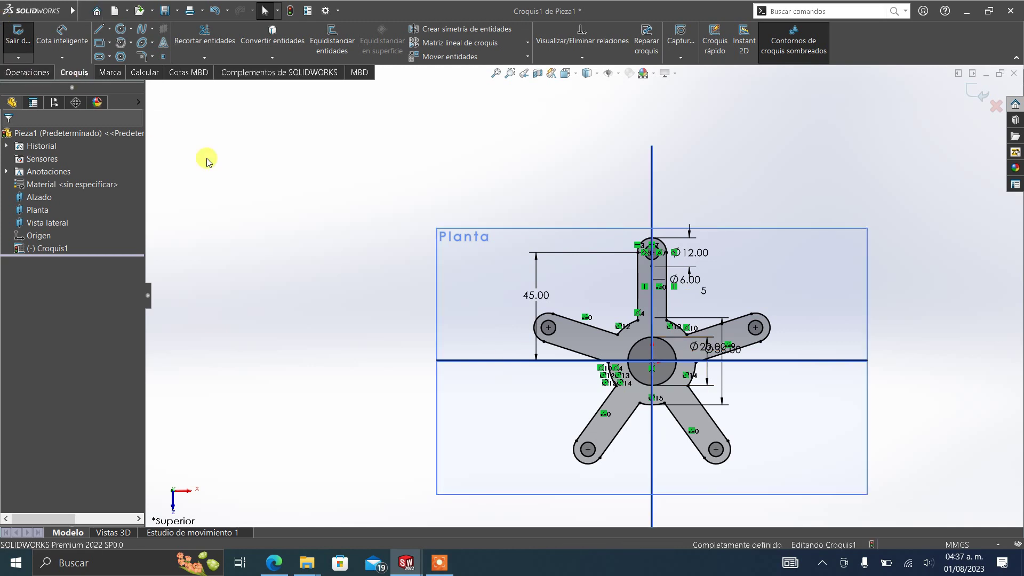
Orbit the trimmed star sketch into a tilted 3D view and begin a boss extrusion.
{"action": "mouse_move", "coordinate": [800, 441]}
{"action": "middle_mouse_down"}
{"action": "mouse_move", "coordinate": [773, 192]}
{"action": "mouse_move", "coordinate": [704, 160]}
{"action": "mouse_move", "coordinate": [702, 201]}
{"action": "mouse_move", "coordinate": [720, 187]}
{"action": "mouse_move", "coordinate": [736, 235]}
{"action": "mouse_move", "coordinate": [727, 251]}
{"action": "mouse_move", "coordinate": [736, 215]}
{"action": "mouse_move", "coordinate": [747, 245]}
{"action": "middle_mouse_up"}
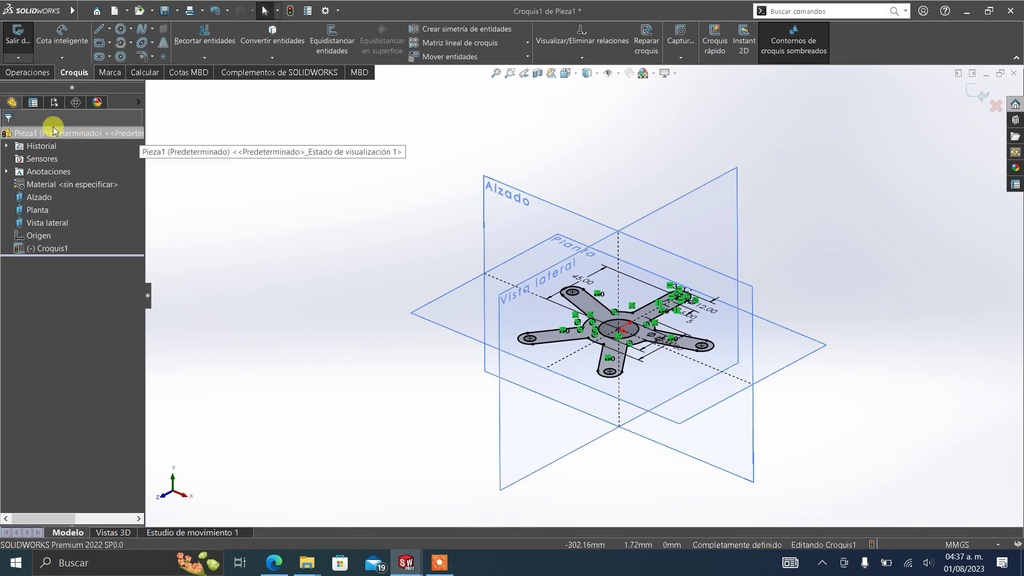
{"action": "left_click", "coordinate": [40, 74]}
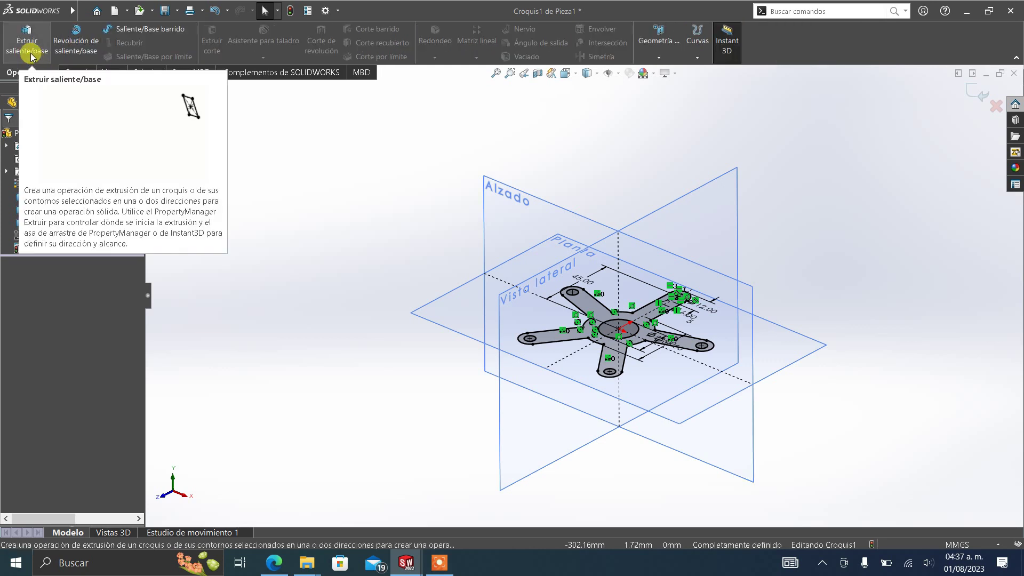
{"action": "left_click", "coordinate": [31, 53]}
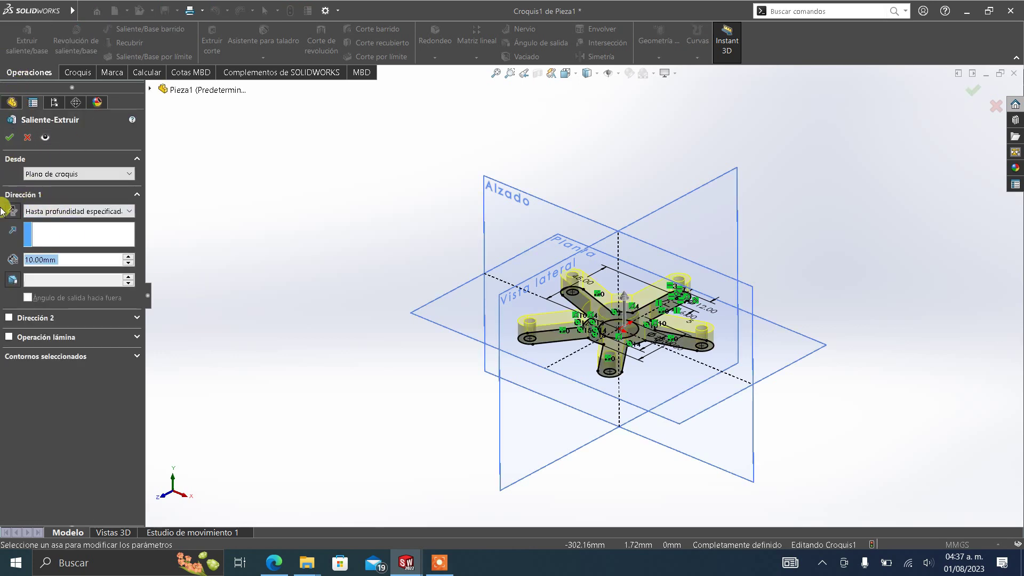
Extrude the star region 30 mm with Plano medio into the solid Saliente-Extruir1.
{"action": "left_click", "coordinate": [59, 213]}
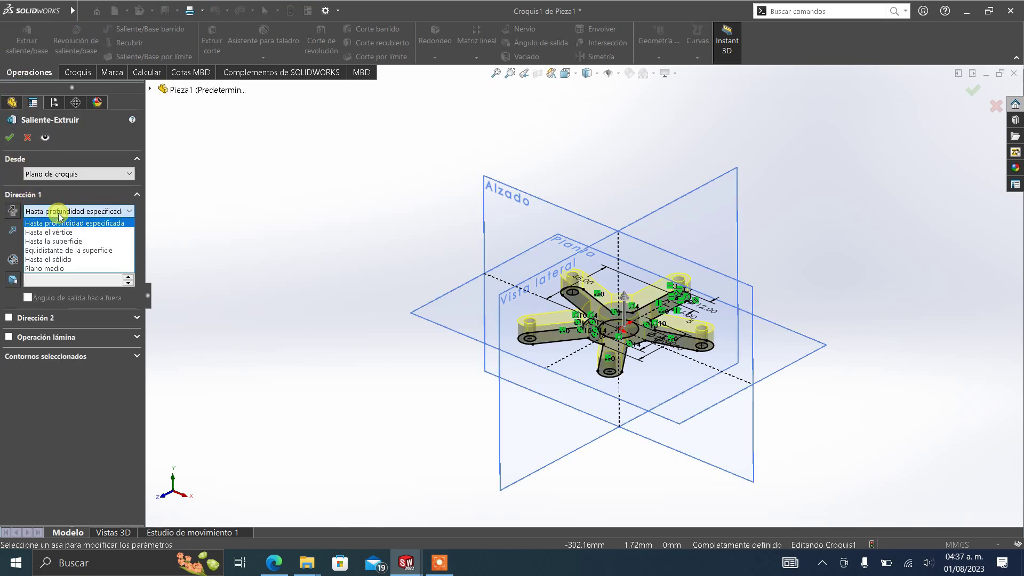
{"action": "left_click", "coordinate": [60, 268]}
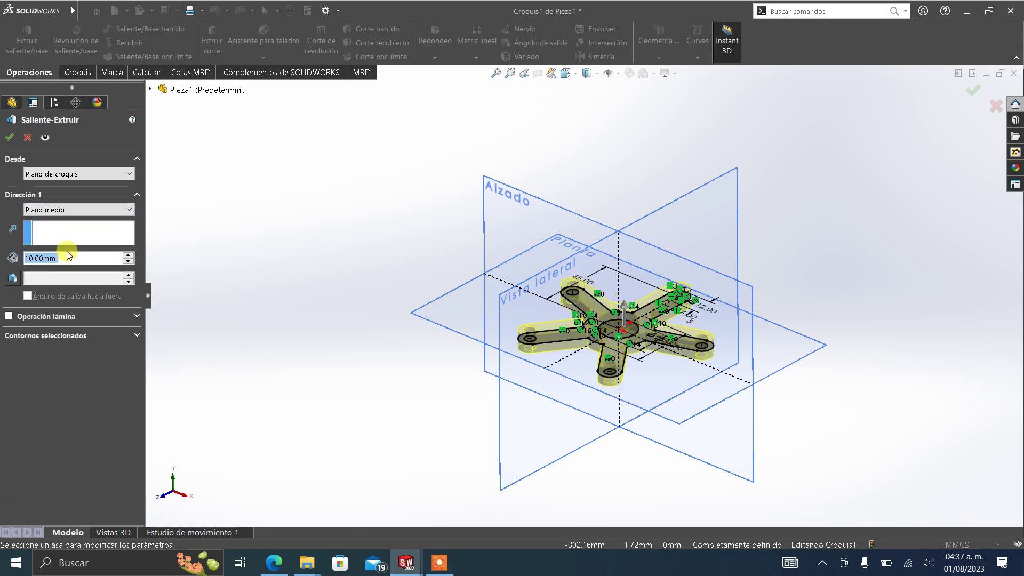
{"action": "type", "text": "30"}
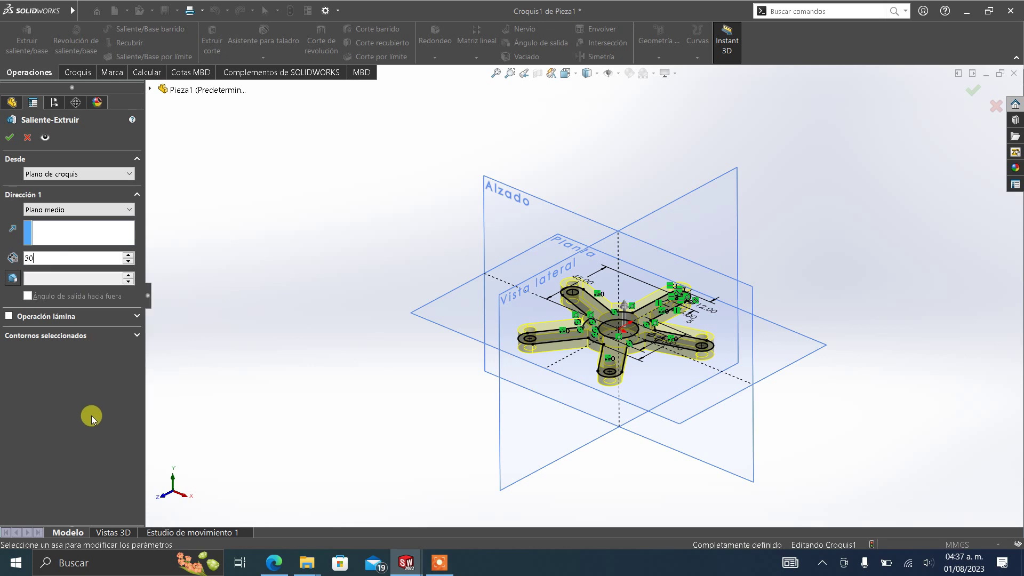
{"action": "key", "text": "Return"}
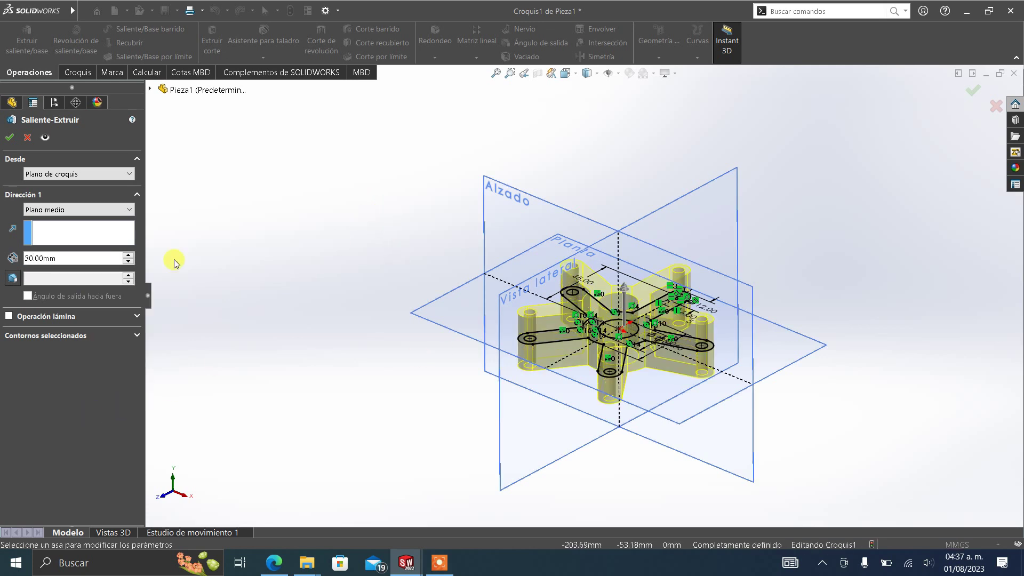
{"action": "left_click", "coordinate": [53, 336]}
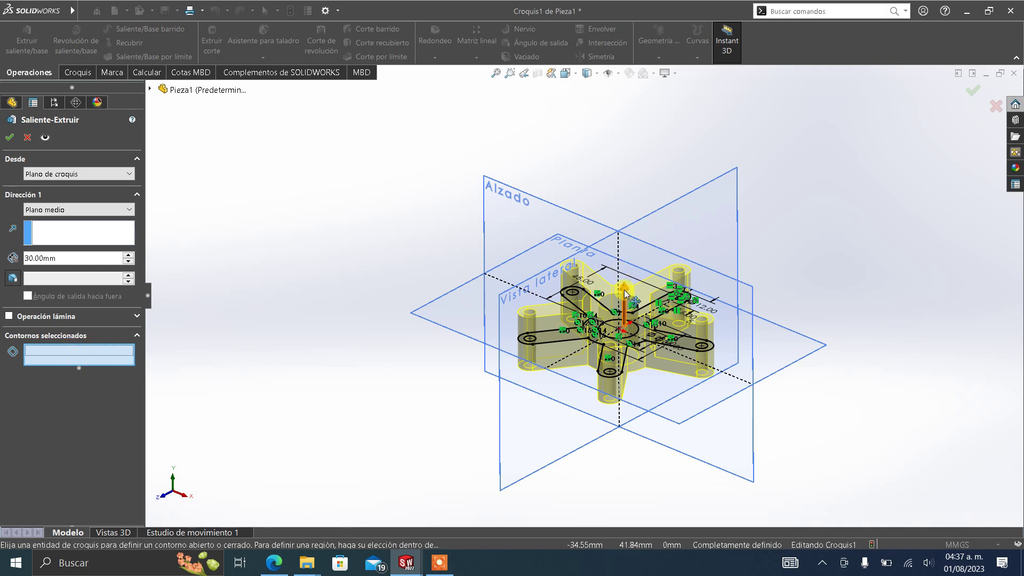
{"action": "scroll", "coordinate": [621, 343], "scroll_direction": "down", "scroll_amount": 3}
{"action": "mouse_move", "coordinate": [622, 344]}
{"action": "middle_mouse_down"}
{"action": "mouse_move", "coordinate": [627, 458]}
{"action": "mouse_move", "coordinate": [38, 346]}
{"action": "middle_mouse_up"}
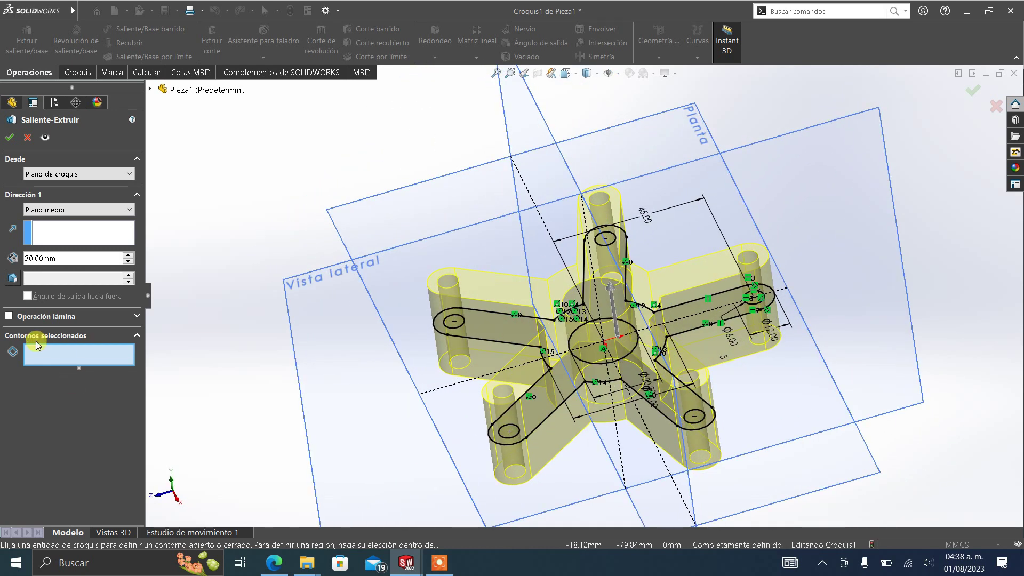
{"action": "left_click", "coordinate": [66, 359]}
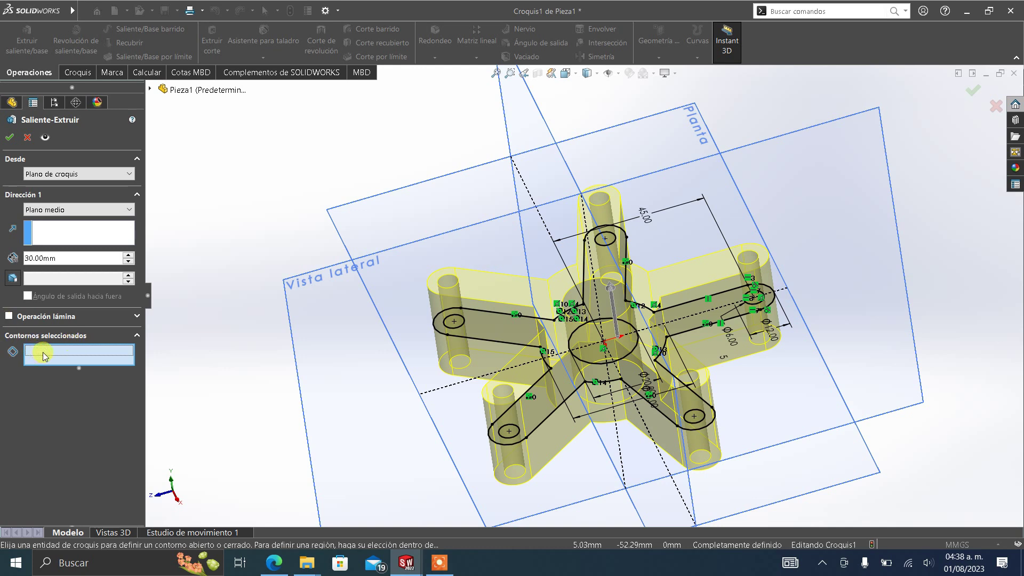
{"action": "left_click", "coordinate": [544, 405]}
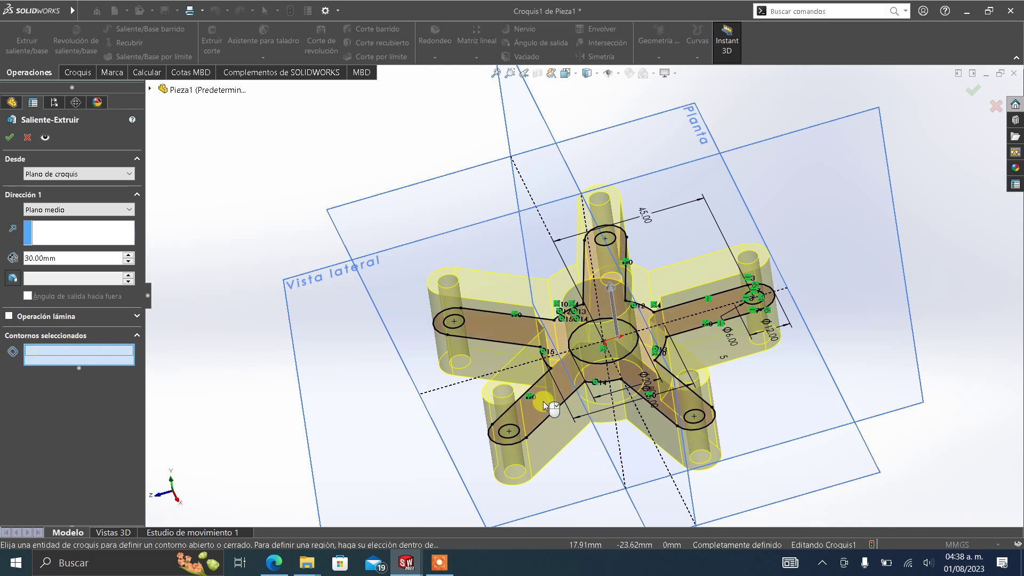
{"action": "left_click", "coordinate": [544, 405]}
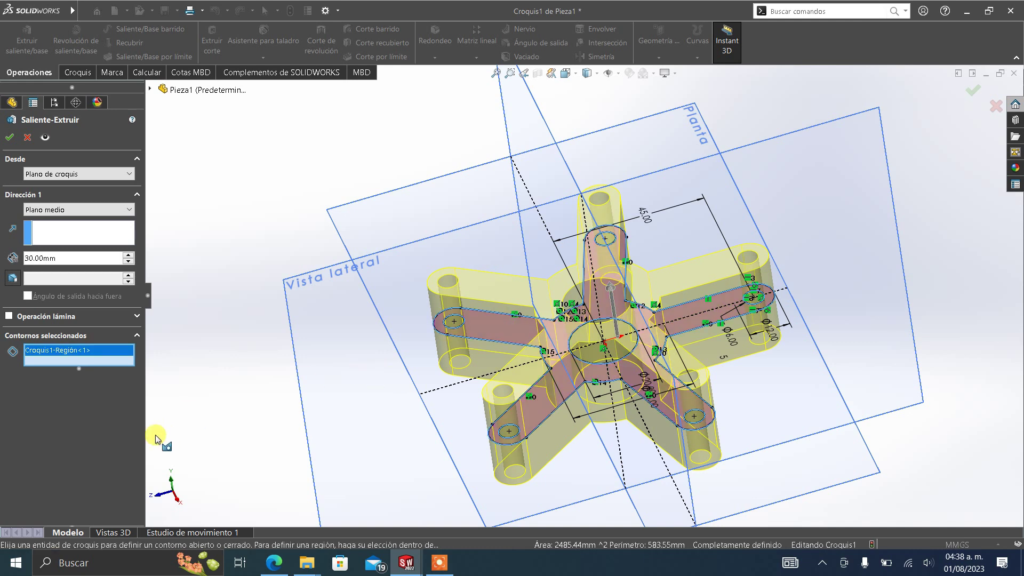
{"action": "middle_click_drag", "start_coordinate": [348, 407], "coordinate": [349, 359]}
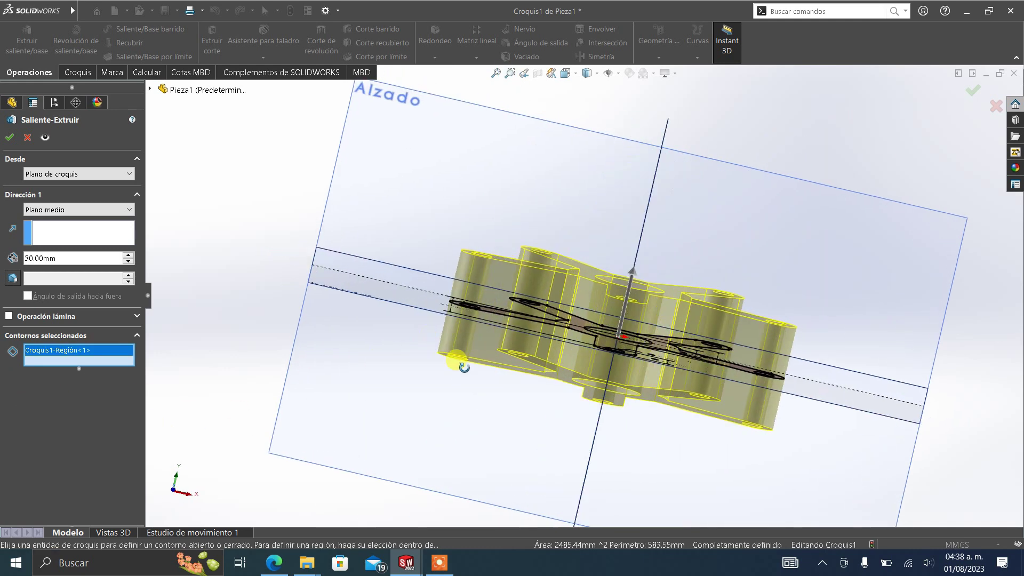
{"action": "left_click", "coordinate": [9, 140]}
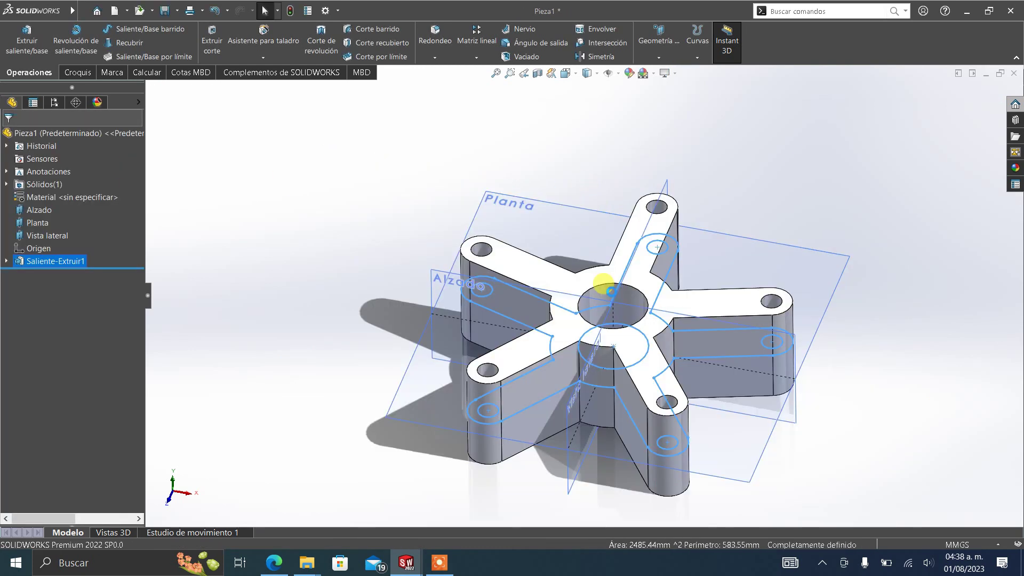
Orbit the solid and start a new sketch on the Vista lateral plane.
{"action": "mouse_move", "coordinate": [615, 295]}
{"action": "middle_mouse_down"}
{"action": "mouse_move", "coordinate": [622, 142]}
{"action": "mouse_move", "coordinate": [569, 313]}
{"action": "mouse_move", "coordinate": [571, 353]}
{"action": "mouse_move", "coordinate": [597, 277]}
{"action": "mouse_move", "coordinate": [543, 97]}
{"action": "middle_mouse_up"}
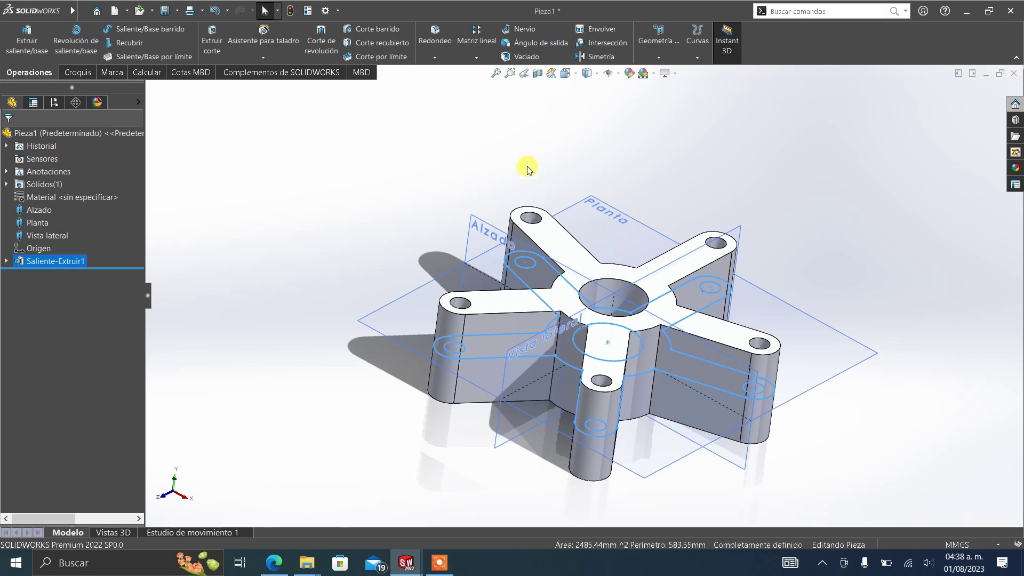
{"action": "mouse_move", "coordinate": [567, 210]}
{"action": "middle_mouse_down"}
{"action": "mouse_move", "coordinate": [491, 331]}
{"action": "mouse_move", "coordinate": [486, 442]}
{"action": "mouse_move", "coordinate": [517, 414]}
{"action": "mouse_move", "coordinate": [478, 165]}
{"action": "mouse_move", "coordinate": [485, 137]}
{"action": "mouse_move", "coordinate": [491, 197]}
{"action": "mouse_move", "coordinate": [485, 121]}
{"action": "mouse_move", "coordinate": [457, 258]}
{"action": "mouse_move", "coordinate": [407, 151]}
{"action": "mouse_move", "coordinate": [431, 249]}
{"action": "middle_mouse_up"}
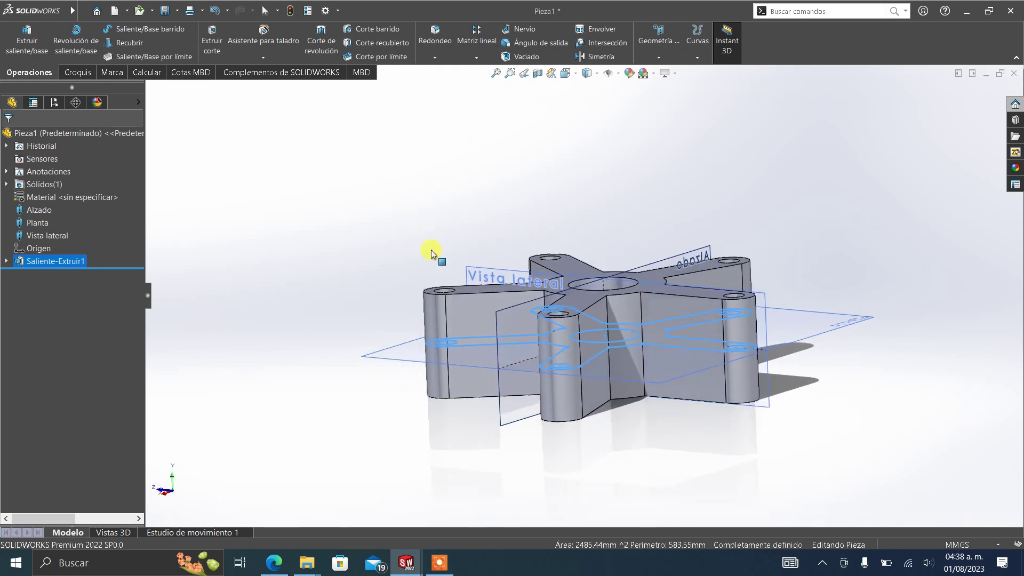
{"action": "scroll", "coordinate": [424, 264], "scroll_direction": "down", "scroll_amount": 3}
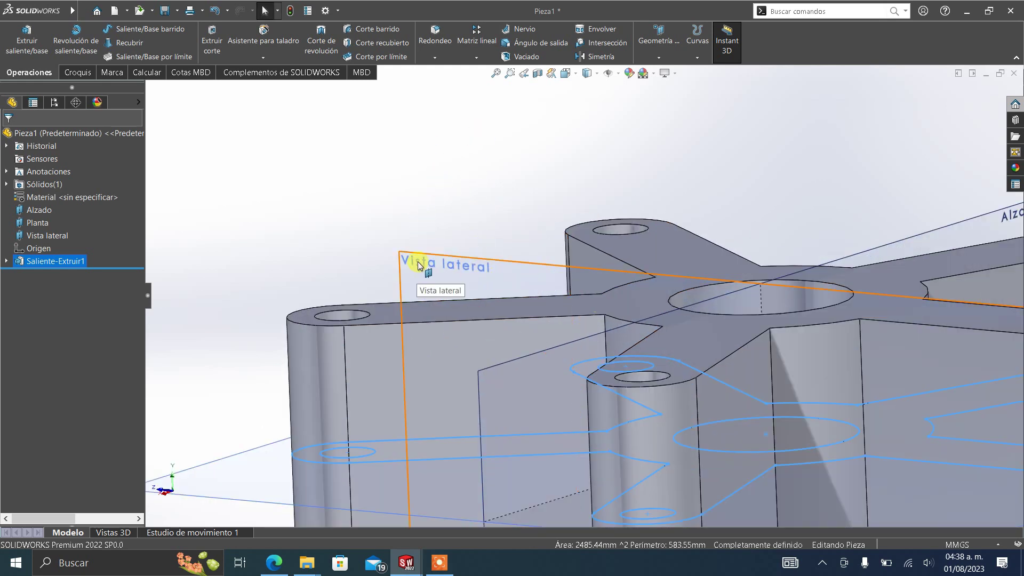
{"action": "left_click", "coordinate": [418, 265]}
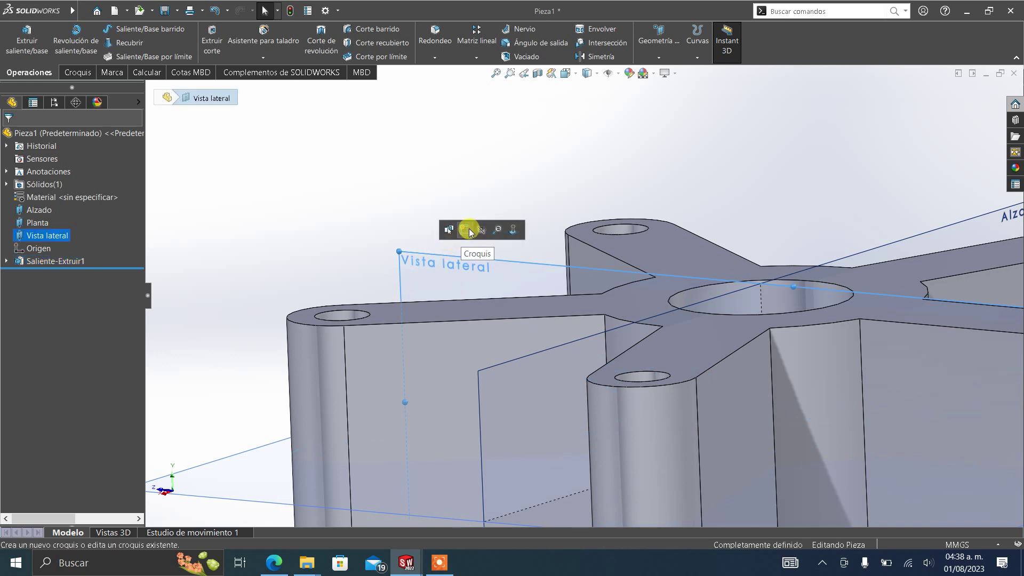
{"action": "left_click", "coordinate": [469, 230]}
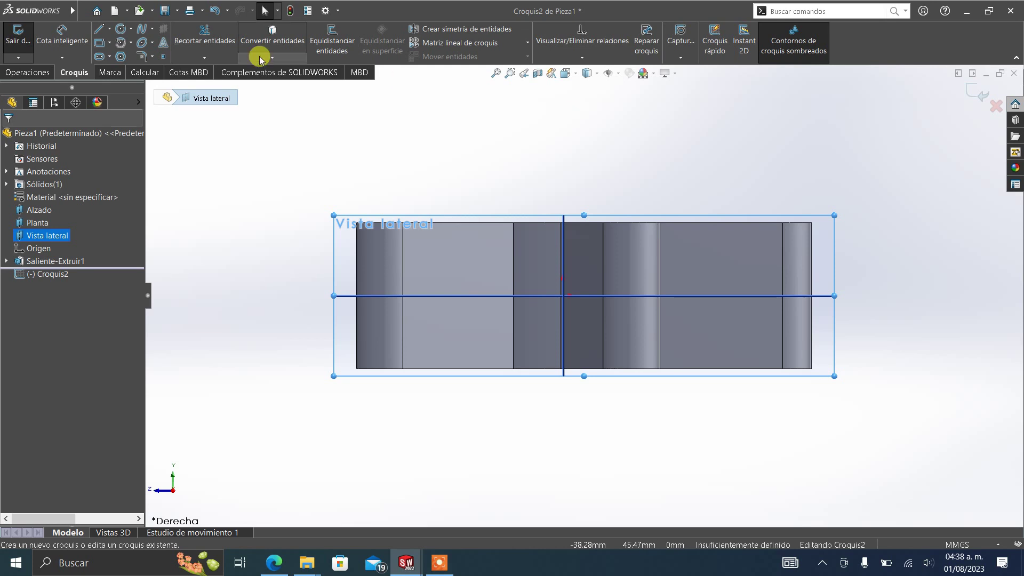
Draw two circles beside the side profile, one above and one below the part.
{"action": "left_click", "coordinate": [121, 29]}
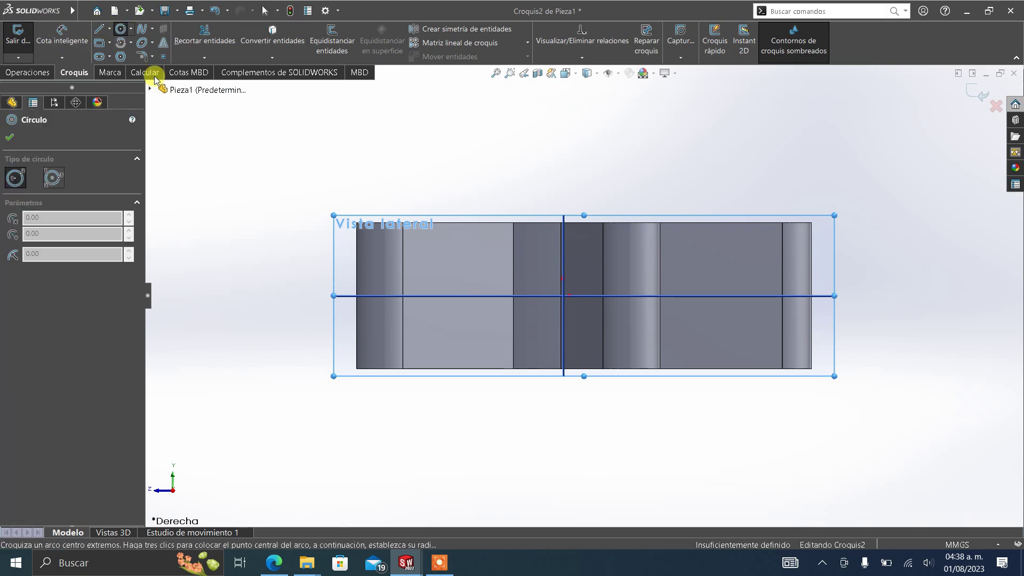
{"action": "left_click", "coordinate": [742, 189]}
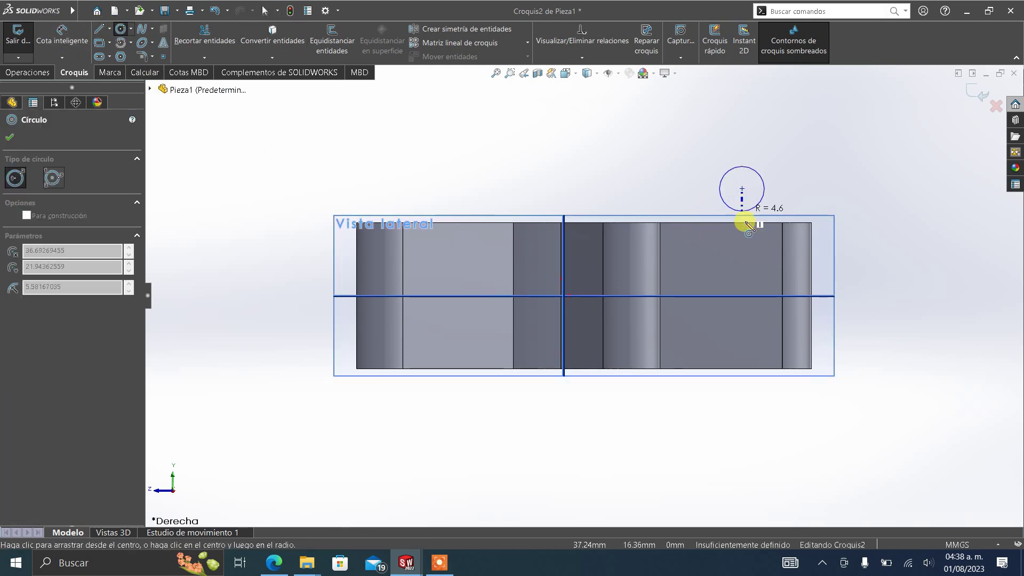
{"action": "left_click", "coordinate": [742, 249]}
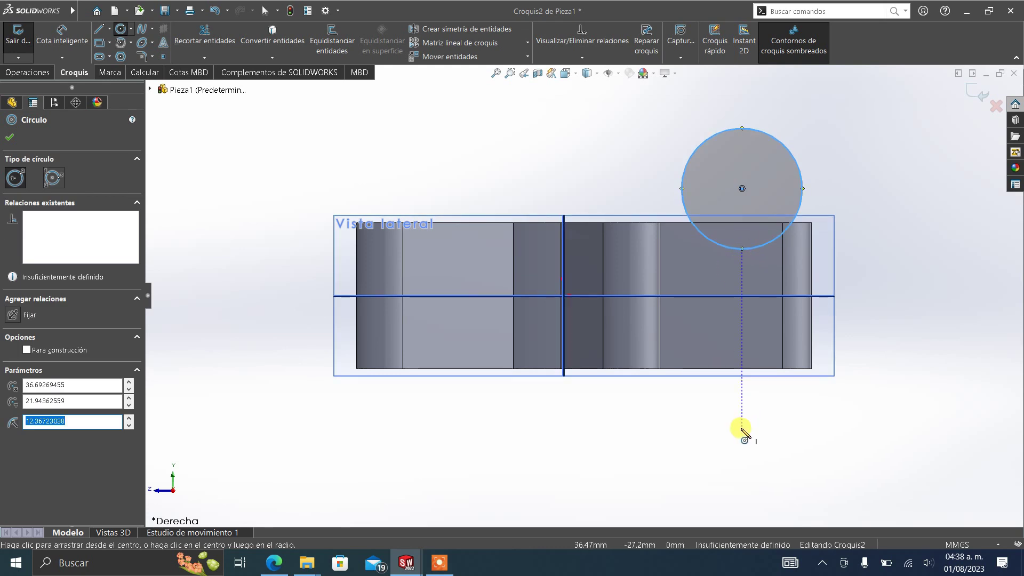
{"action": "left_click", "coordinate": [741, 427]}
{"action": "left_click", "coordinate": [741, 352]}
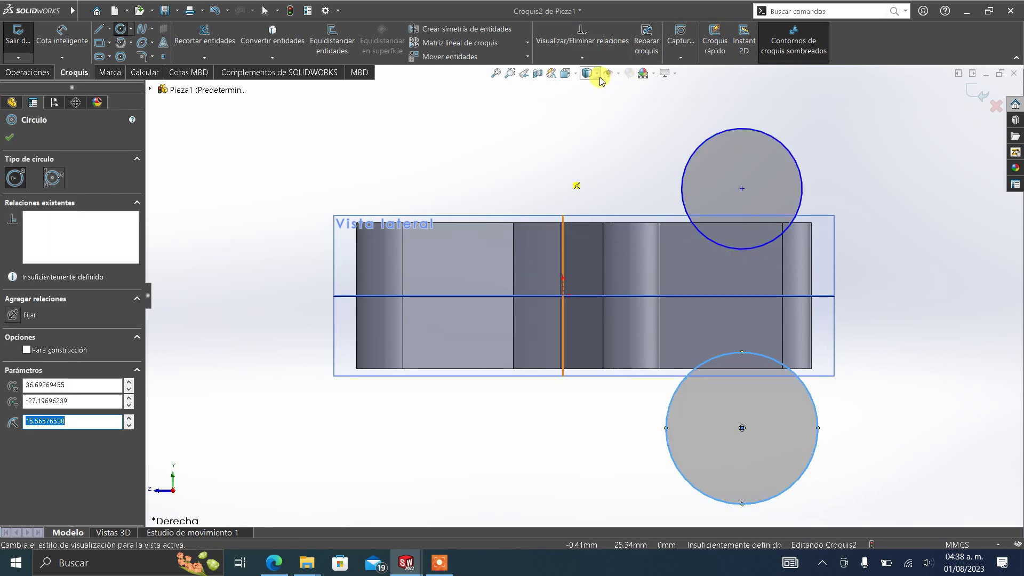
Hide the reference planes from the view.
{"action": "left_click", "coordinate": [619, 75]}
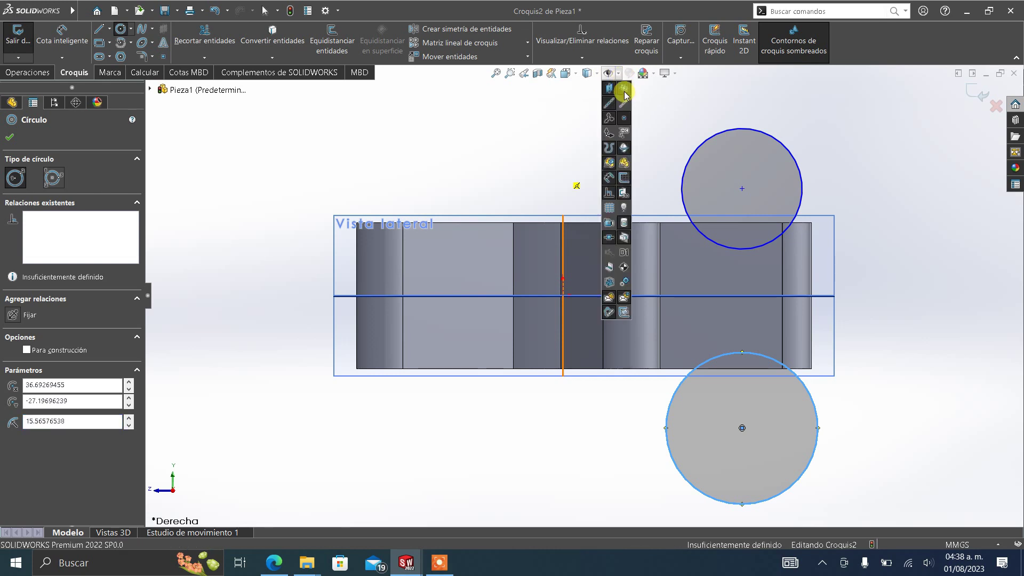
{"action": "left_click", "coordinate": [624, 89]}
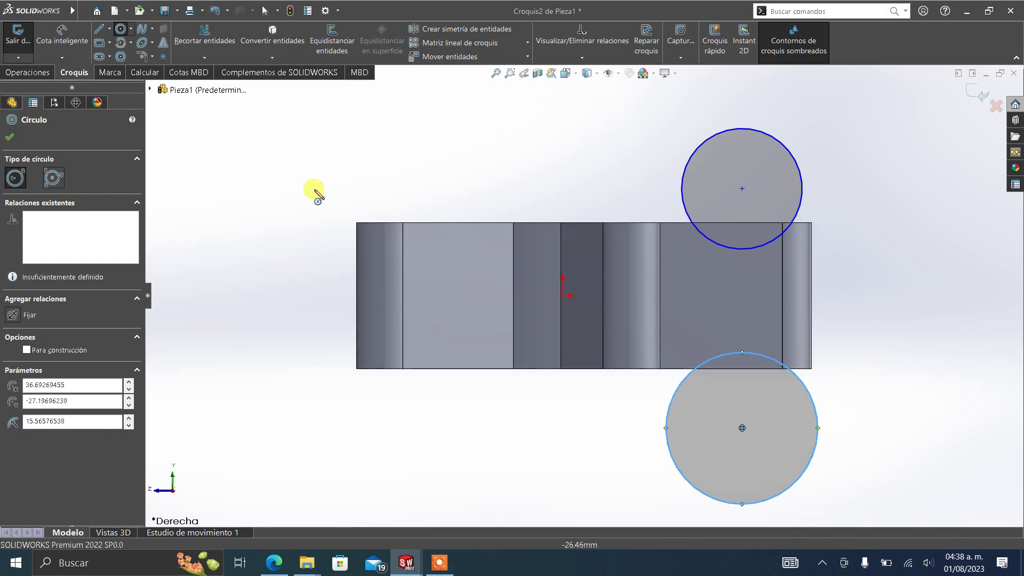
{"action": "left_click", "coordinate": [131, 29]}
{"action": "left_click", "coordinate": [109, 29]}
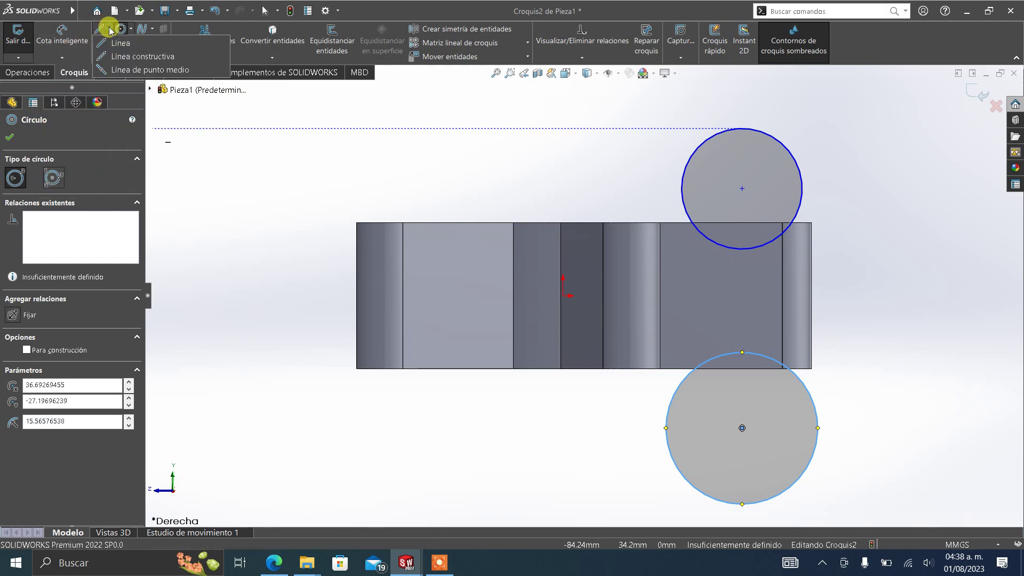
Draw a vertical centreline from the part's centre up to the hub's top edge.
{"action": "left_click", "coordinate": [116, 58]}
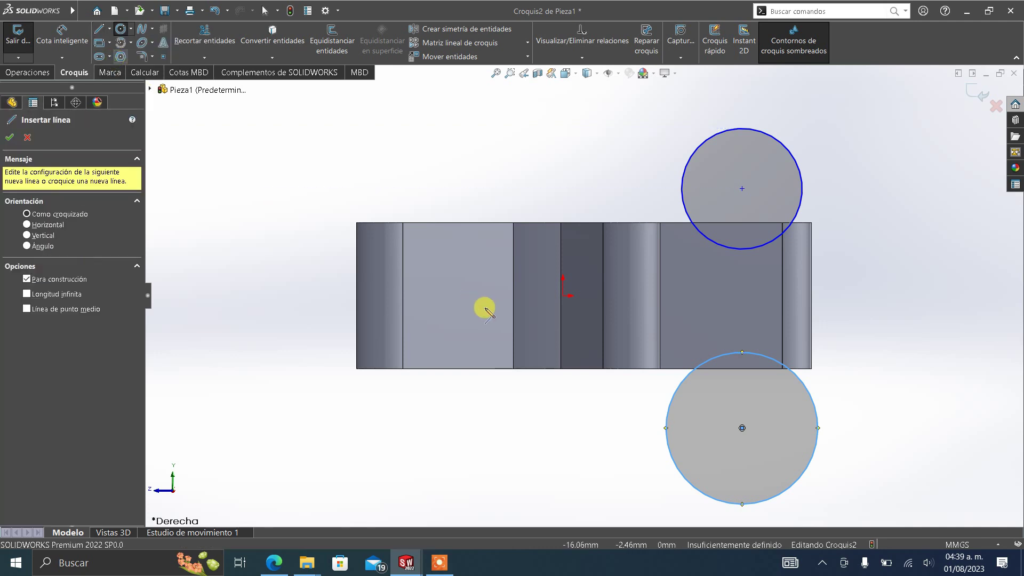
{"action": "left_click", "coordinate": [562, 296]}
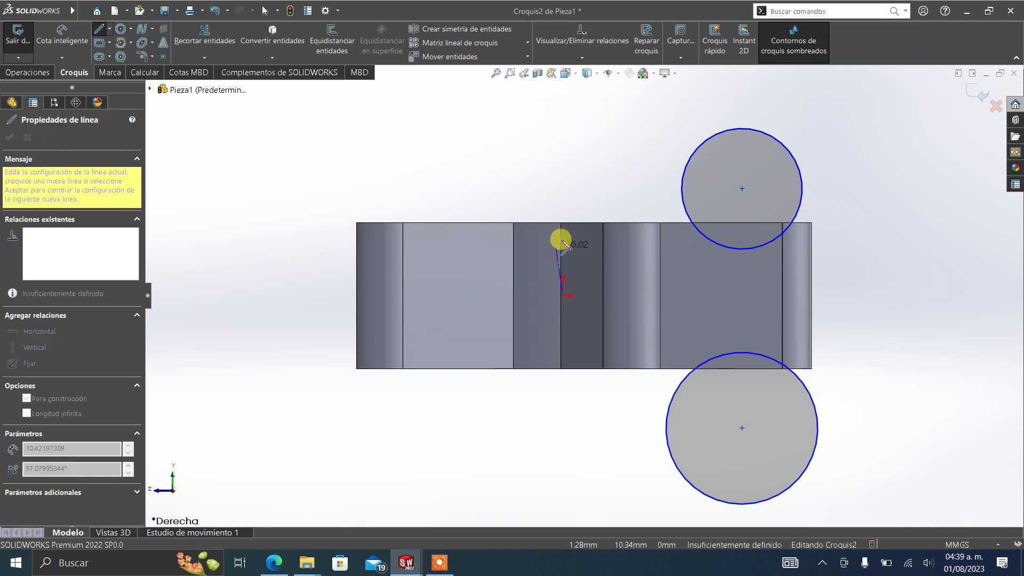
{"action": "scroll", "coordinate": [564, 236], "scroll_direction": "down", "scroll_amount": 3}
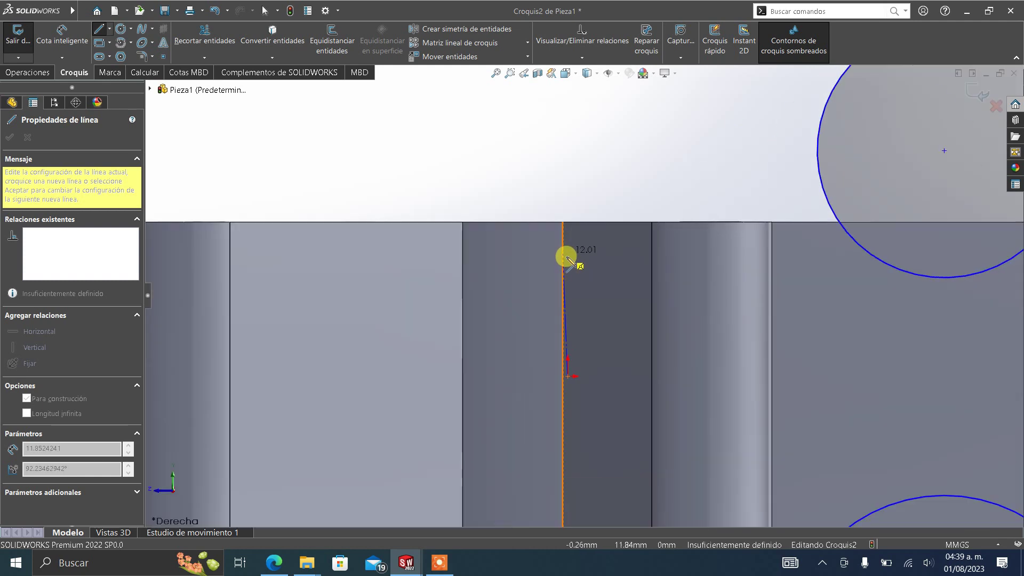
{"action": "left_click", "coordinate": [567, 228]}
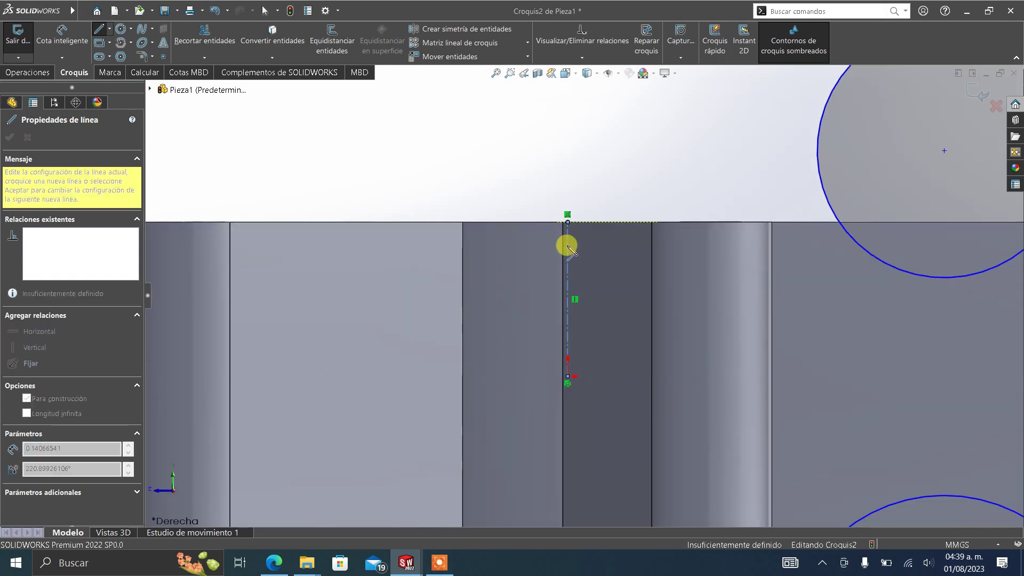
{"action": "scroll", "coordinate": [567, 228], "scroll_direction": "up", "scroll_amount": 3}
{"action": "key", "text": "Escape"}
{"action": "key", "text": "Escape"}
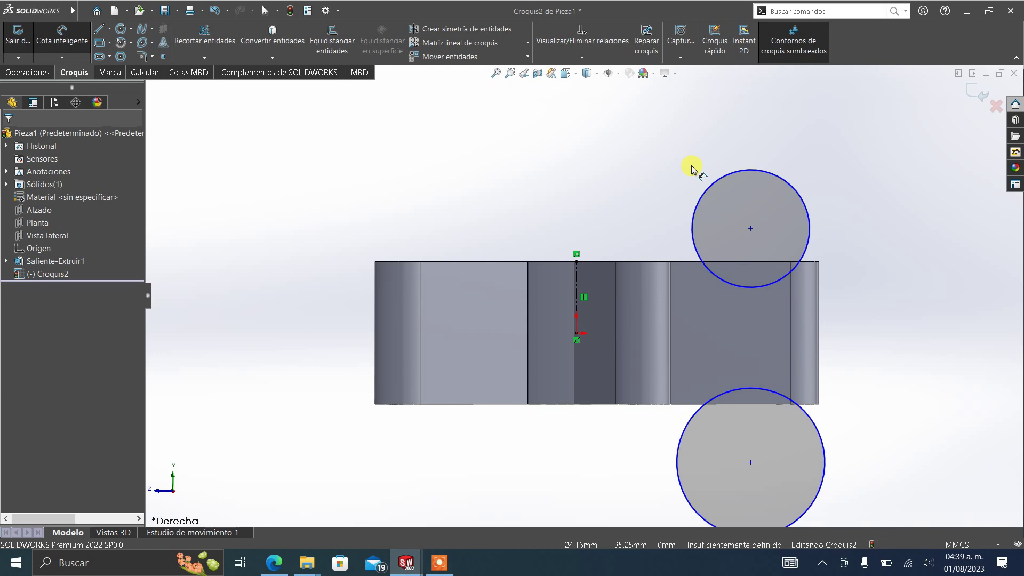
{"action": "left_click", "coordinate": [704, 194]}
Dimension the upper circle to Ø14 mm, then select both circles for a relation.
{"action": "left_click", "coordinate": [818, 170]}
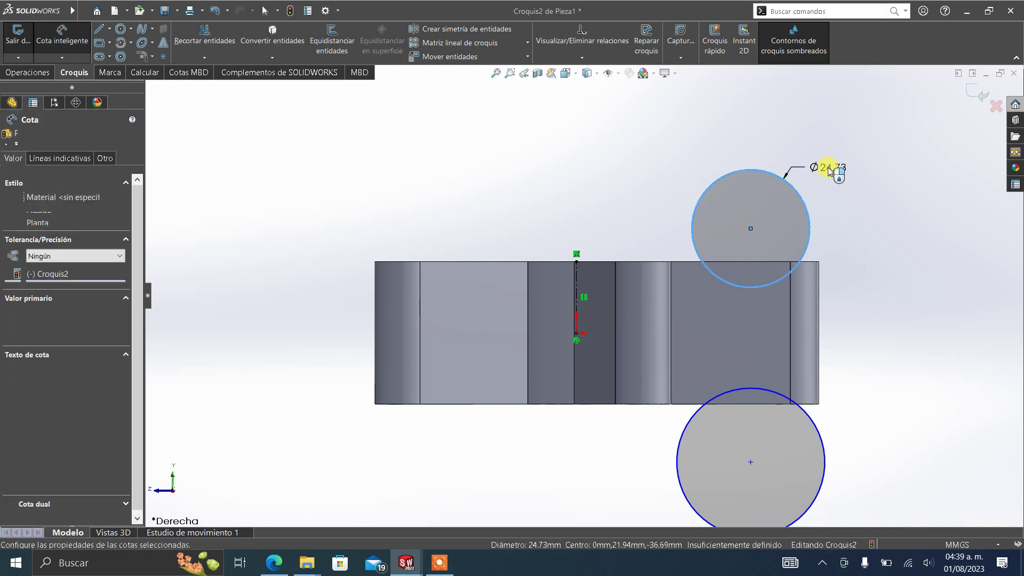
{"action": "type", "text": "14"}
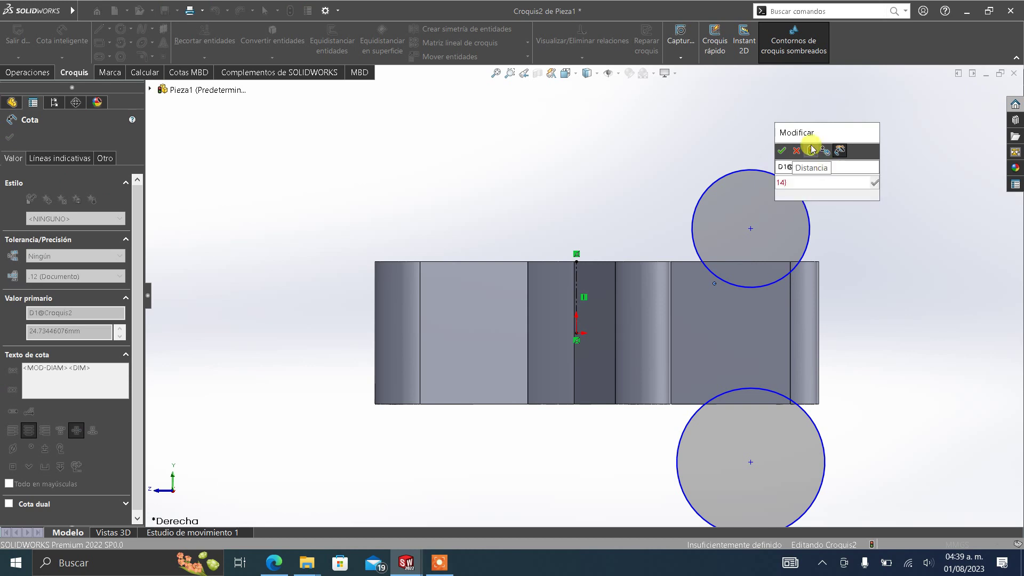
{"action": "left_click", "coordinate": [811, 150]}
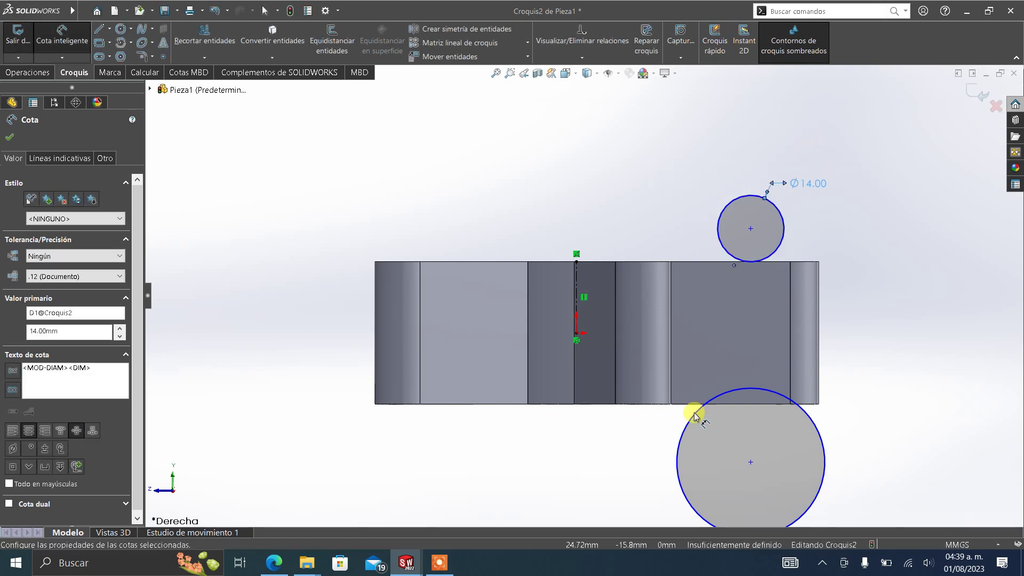
{"action": "key", "text": "Escape"}
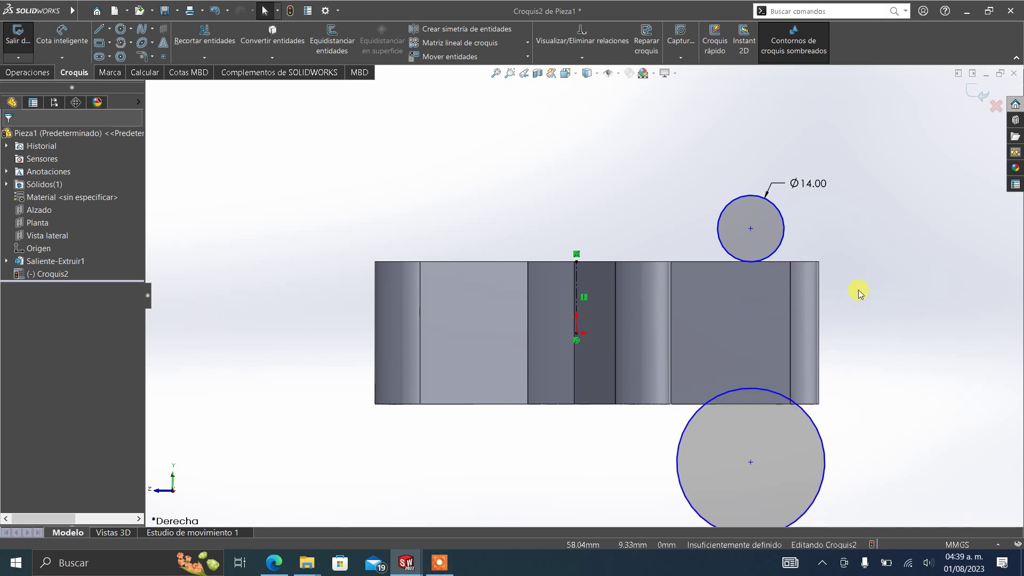
{"action": "left_click", "coordinate": [761, 392]}
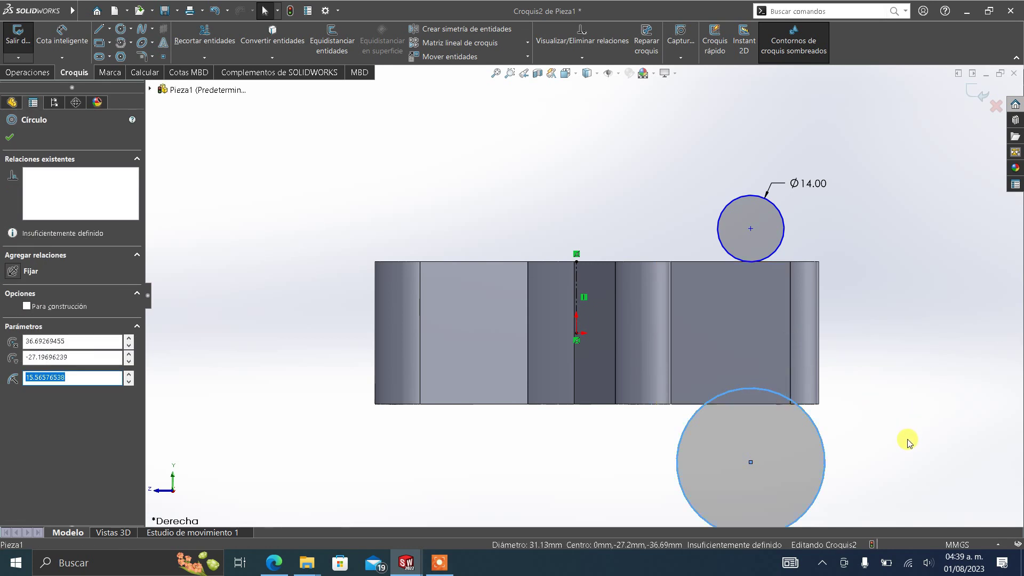
{"action": "left_click", "coordinate": [784, 224], "text": "ctrl"}
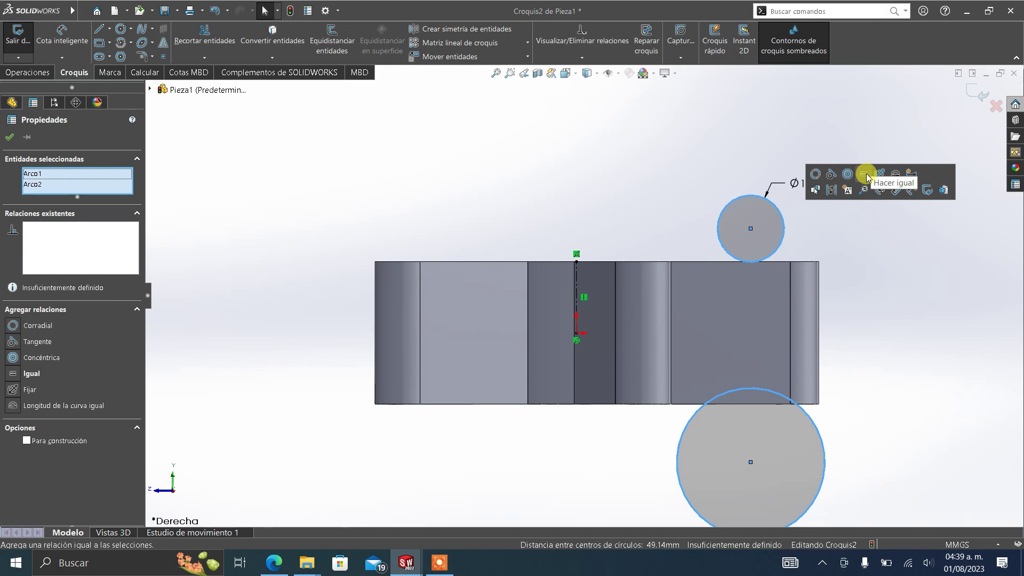
Make the two circles Equal and align their centre points with a Vertical relation.
{"action": "left_click", "coordinate": [863, 174]}
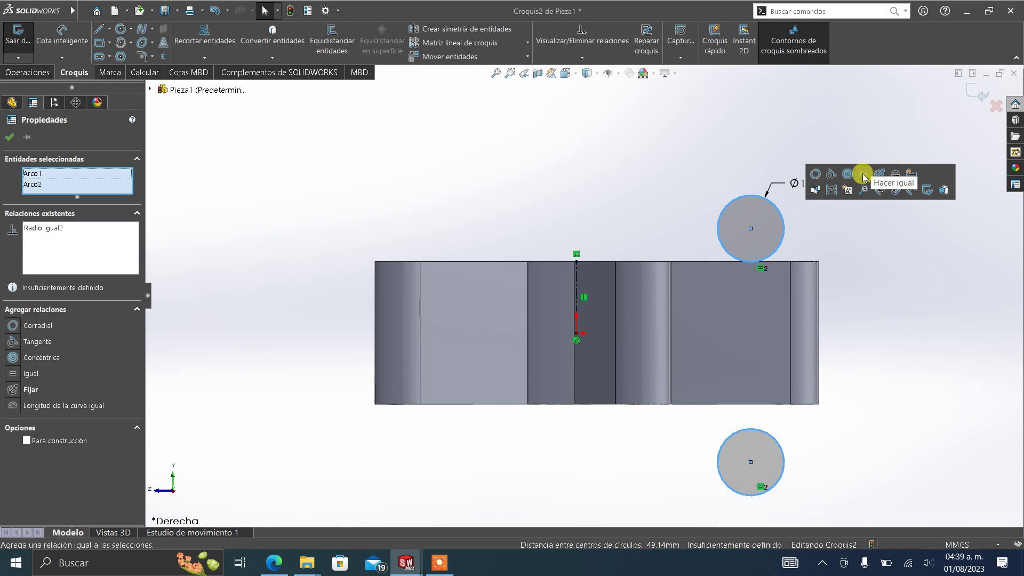
{"action": "left_click", "coordinate": [6, 136]}
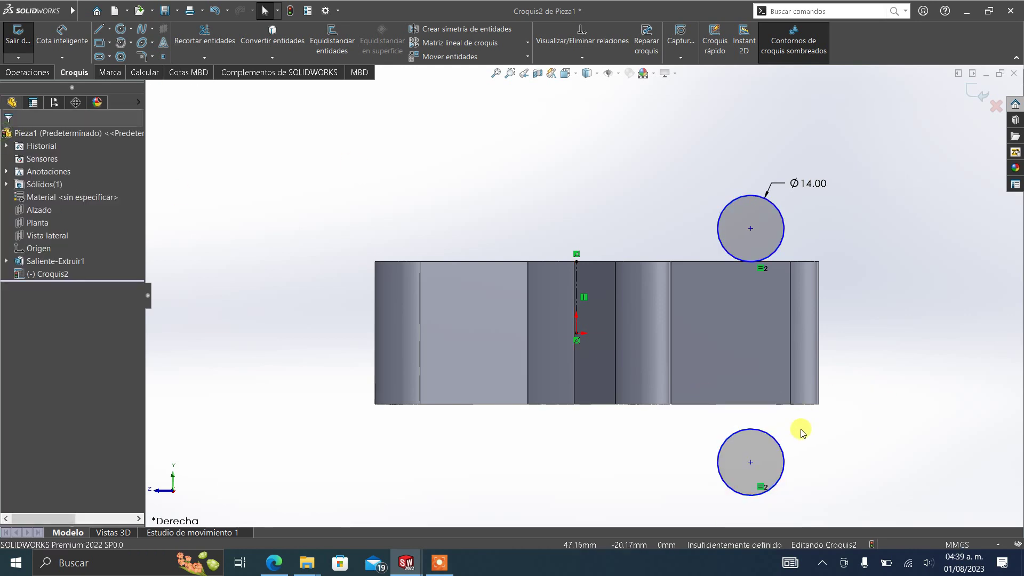
{"action": "left_click", "coordinate": [750, 465]}
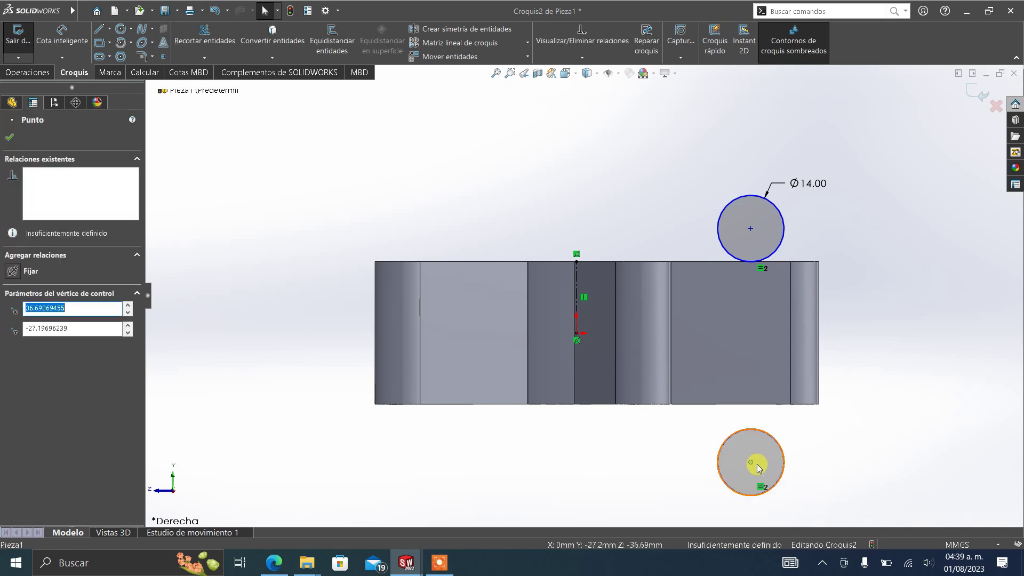
{"action": "left_click", "coordinate": [750, 229], "text": "ctrl"}
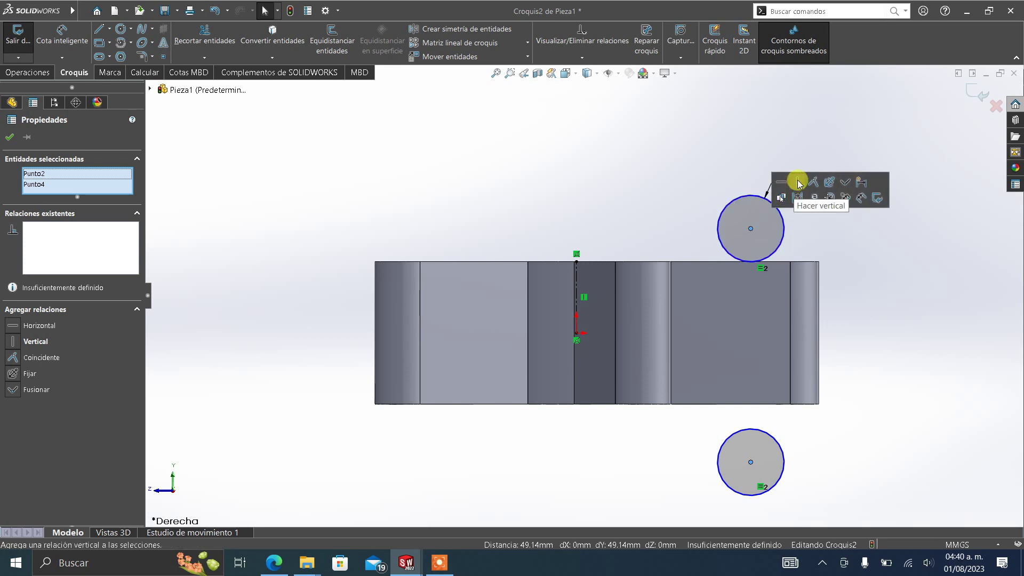
{"action": "left_click", "coordinate": [10, 139]}
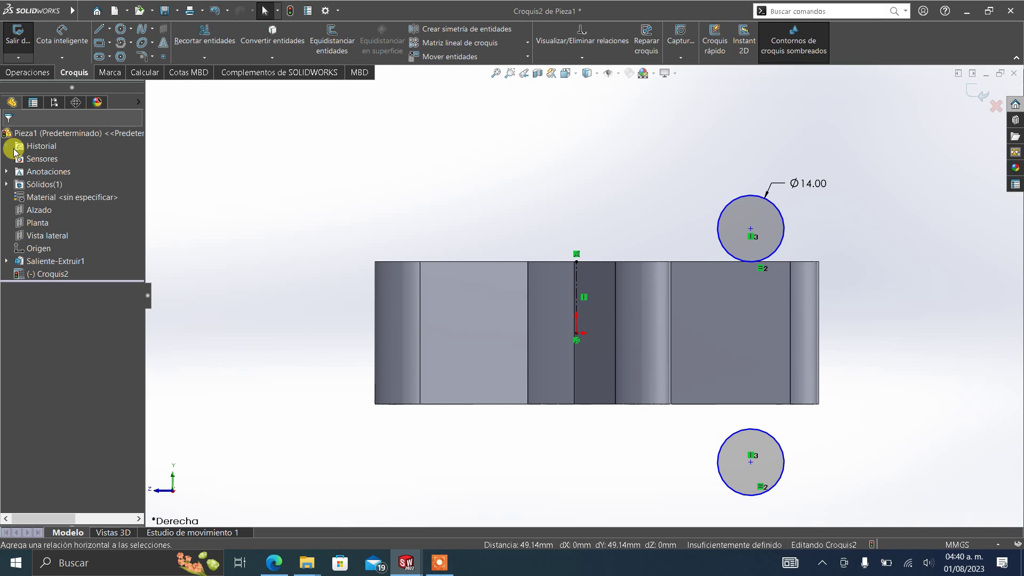
Dimension the spacing between the two circle centres to 30 mm.
{"action": "left_click", "coordinate": [64, 38]}
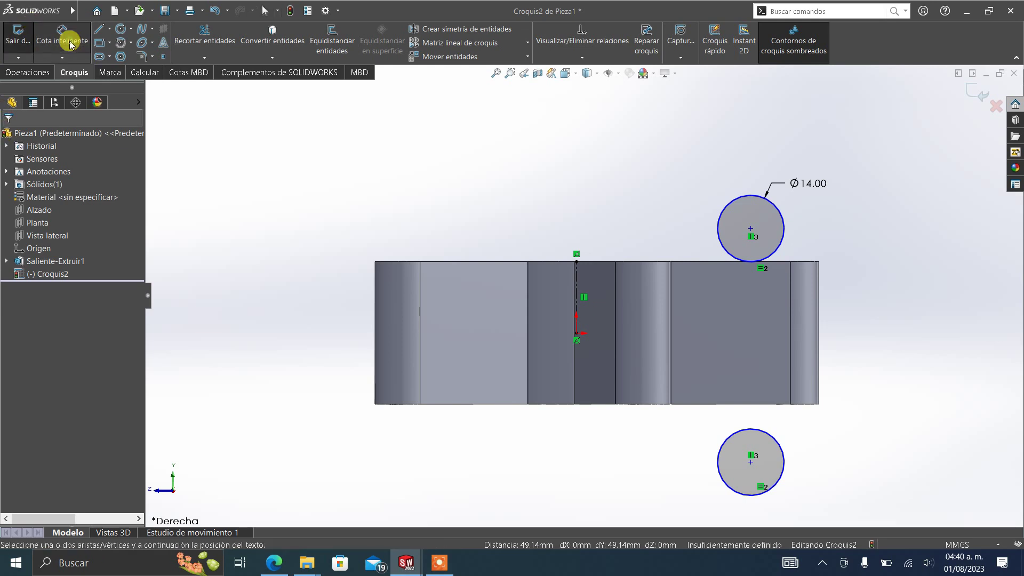
{"action": "left_click", "coordinate": [752, 228]}
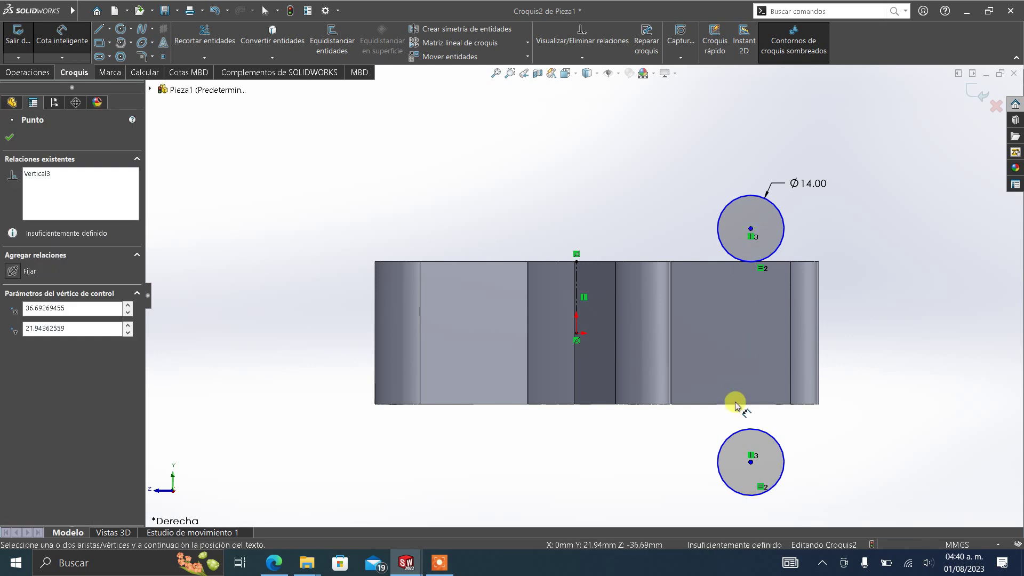
{"action": "left_click", "coordinate": [751, 462]}
{"action": "left_click", "coordinate": [877, 326]}
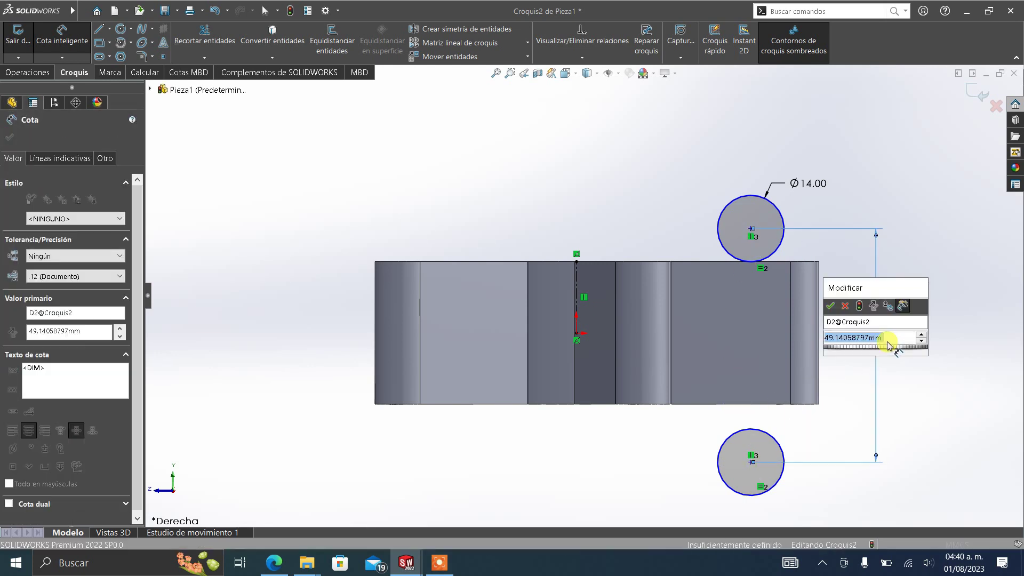
{"action": "type", "text": "30"}
{"action": "key", "text": "Return"}
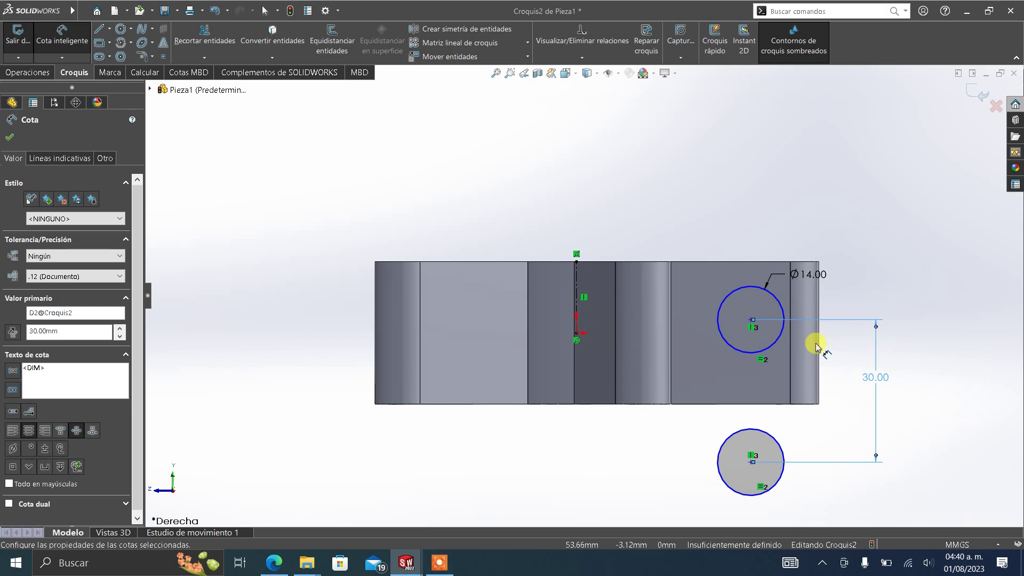
Dimension the lower circle centre 15 mm vertically from the origin.
{"action": "left_click", "coordinate": [577, 333]}
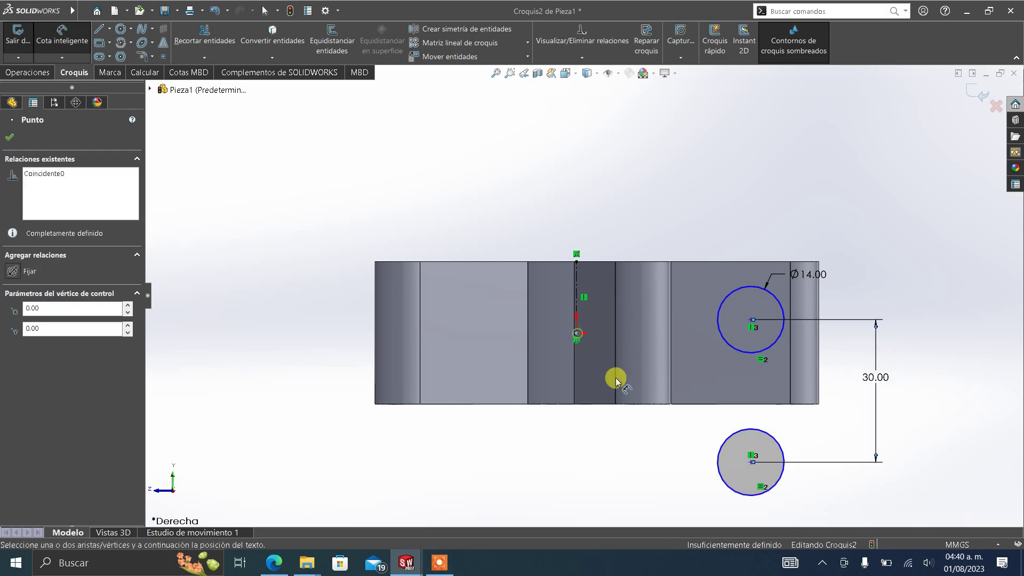
{"action": "left_click", "coordinate": [750, 463]}
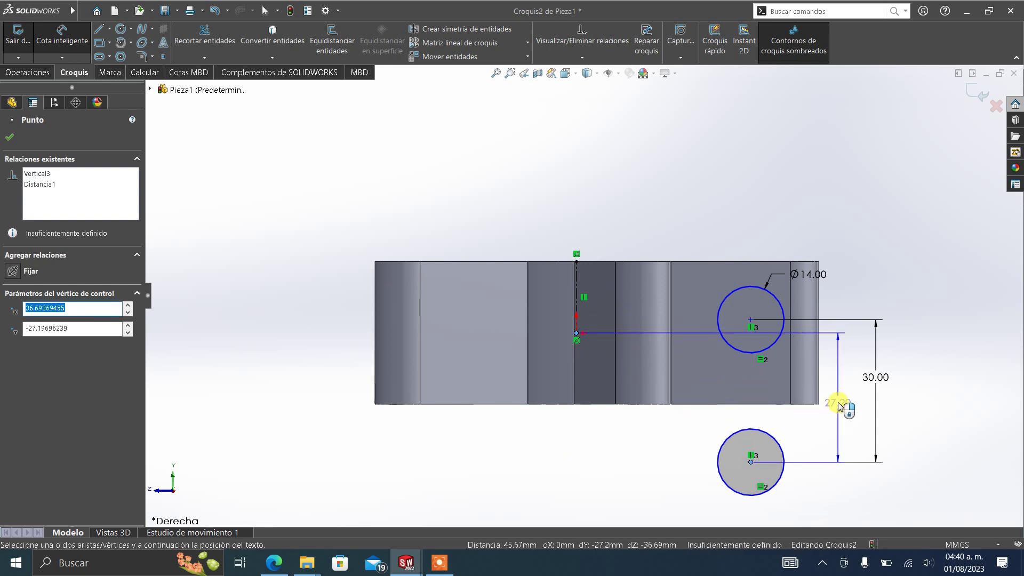
{"action": "left_click", "coordinate": [839, 406]}
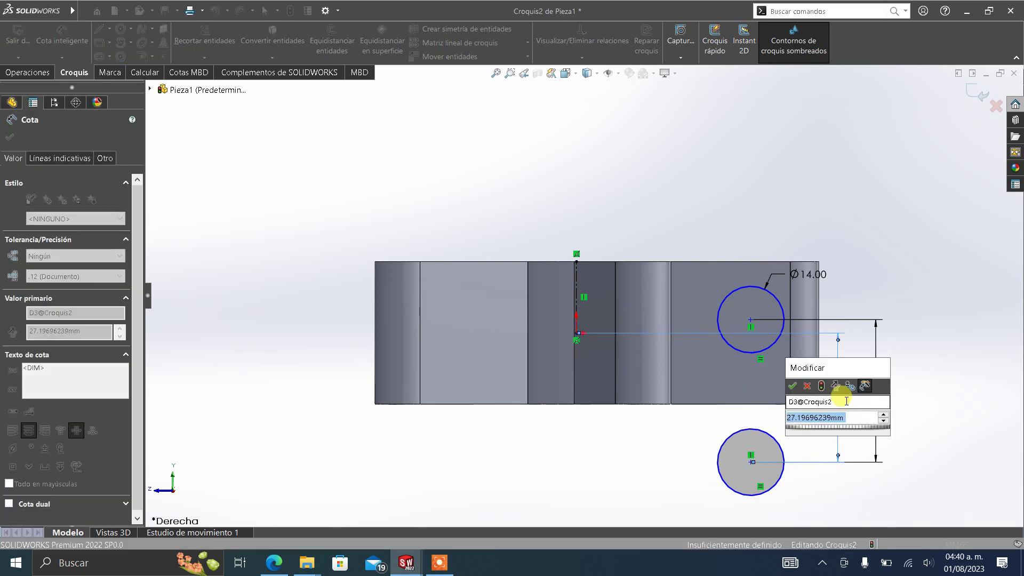
{"action": "type", "text": "15"}
{"action": "key", "text": "Return"}
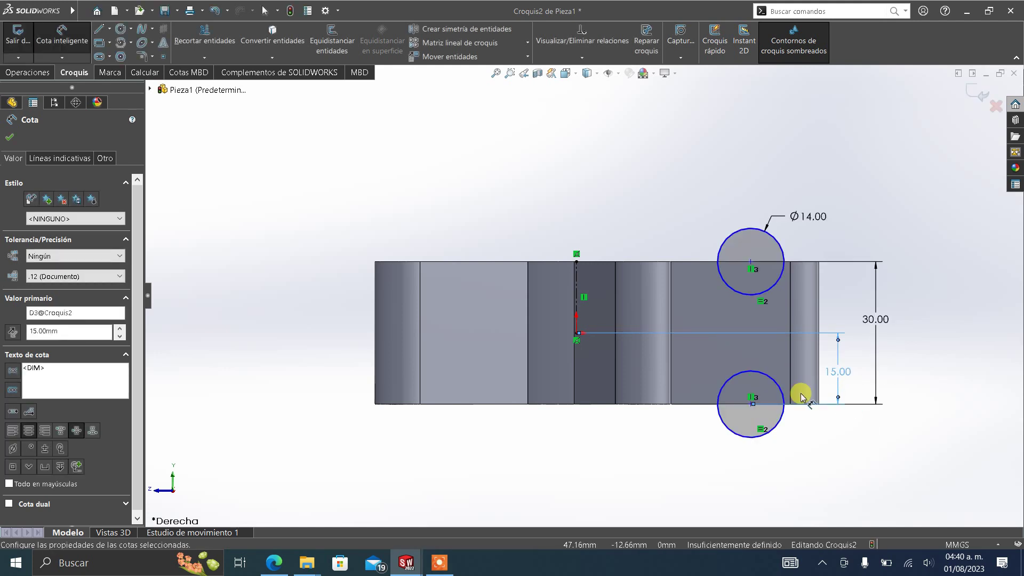
Dimension the circle centres 32 mm horizontally from the origin, fully defining Croquis2.
{"action": "left_click", "coordinate": [792, 389]}
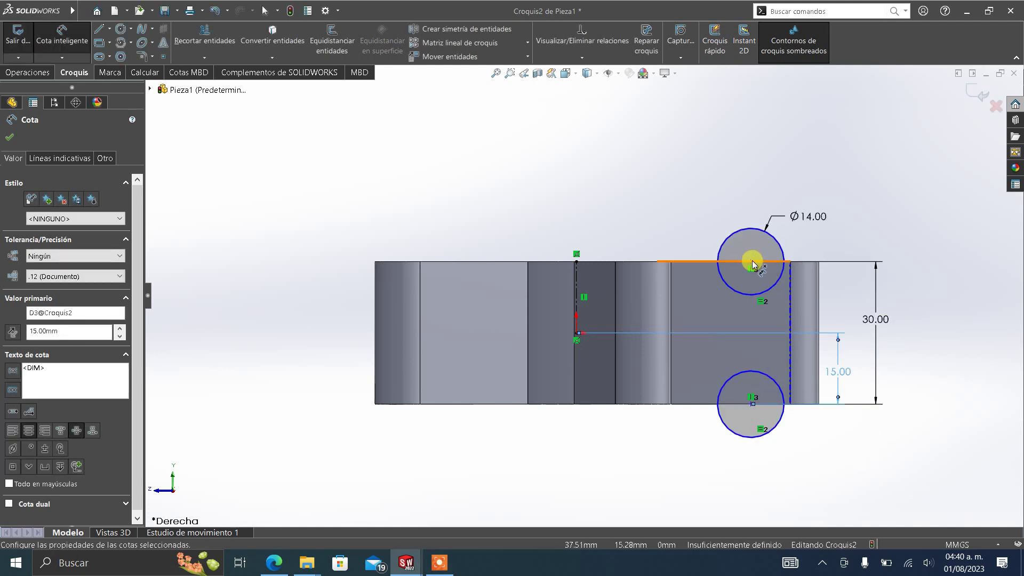
{"action": "left_click", "coordinate": [752, 261]}
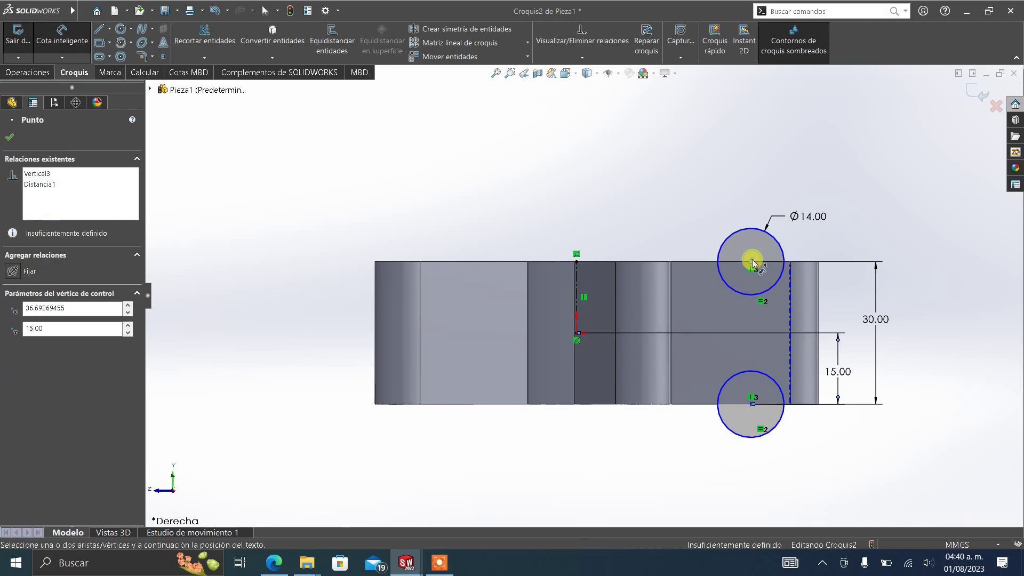
{"action": "left_click", "coordinate": [576, 333]}
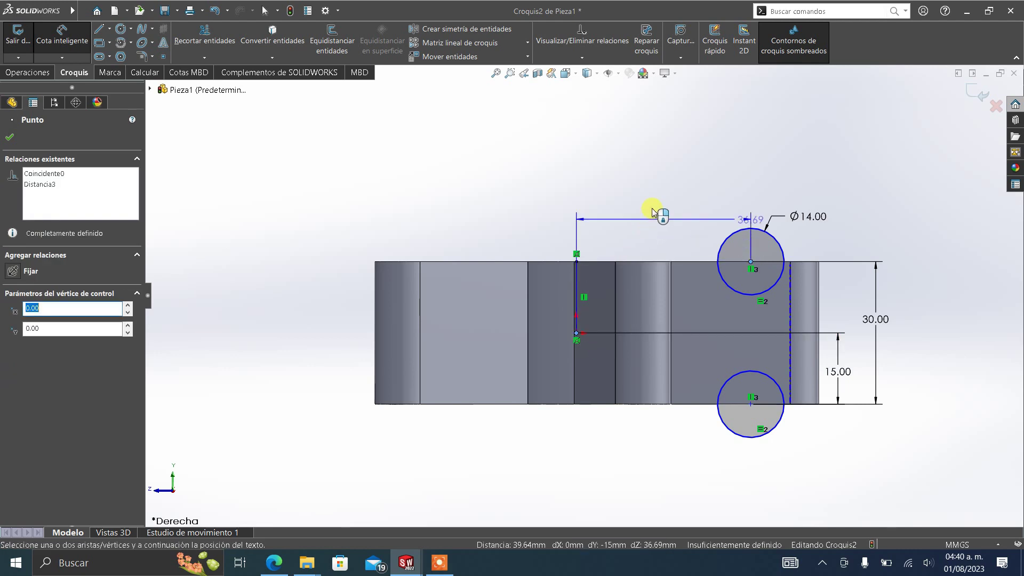
{"action": "left_click", "coordinate": [649, 185]}
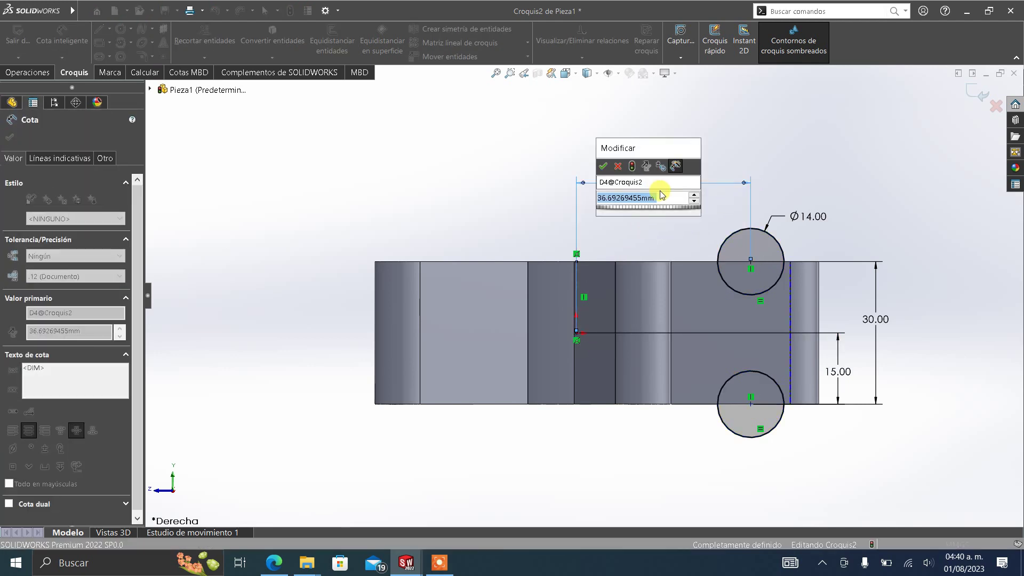
{"action": "type", "text": "32"}
{"action": "key", "text": "Return"}
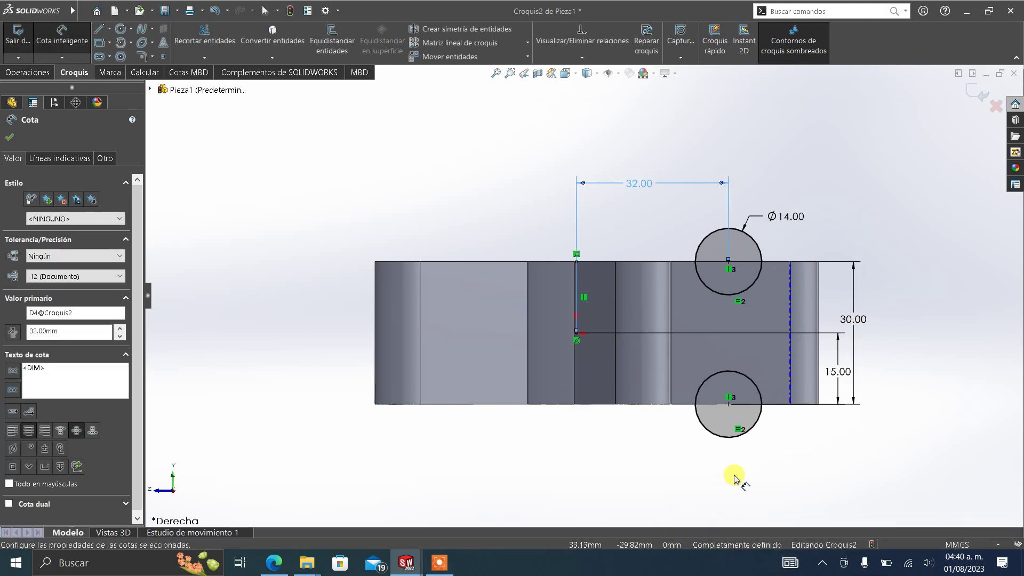
{"action": "left_click", "coordinate": [7, 137]}
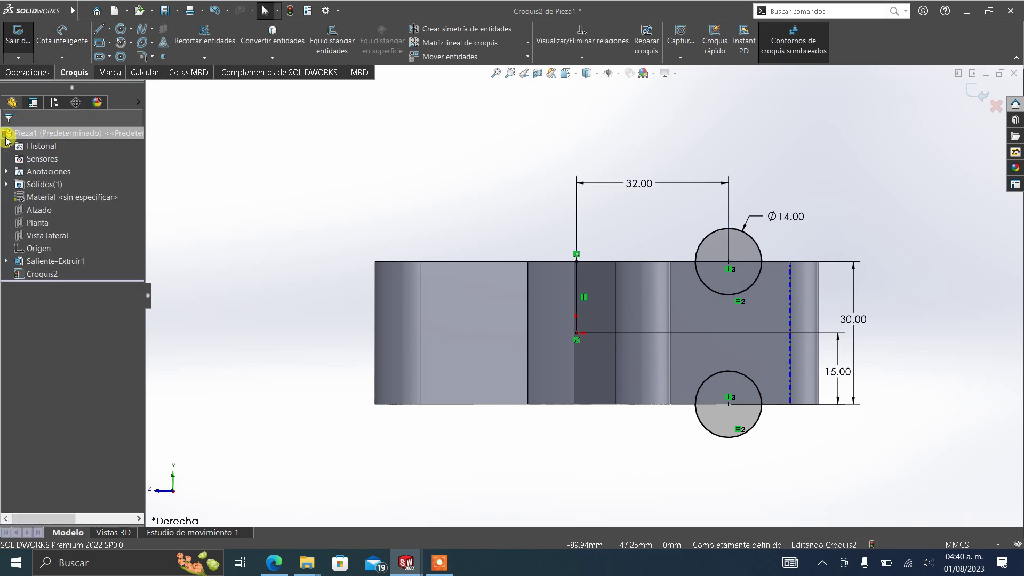
Start a revolved cut about the vertical centreline Linea1 at 360°.
{"action": "left_click", "coordinate": [24, 73]}
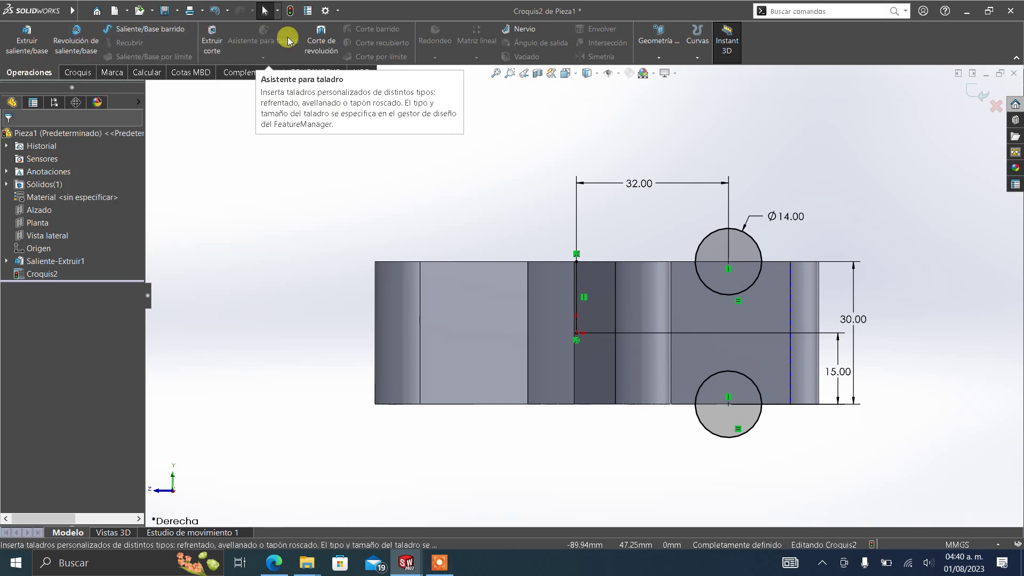
{"action": "left_click", "coordinate": [328, 43]}
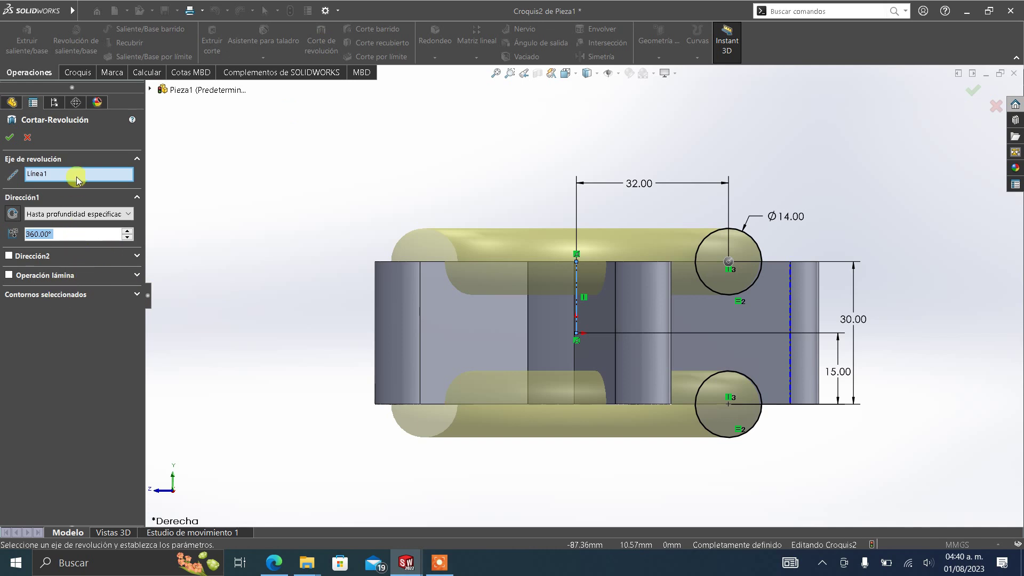
{"action": "left_click", "coordinate": [37, 175]}
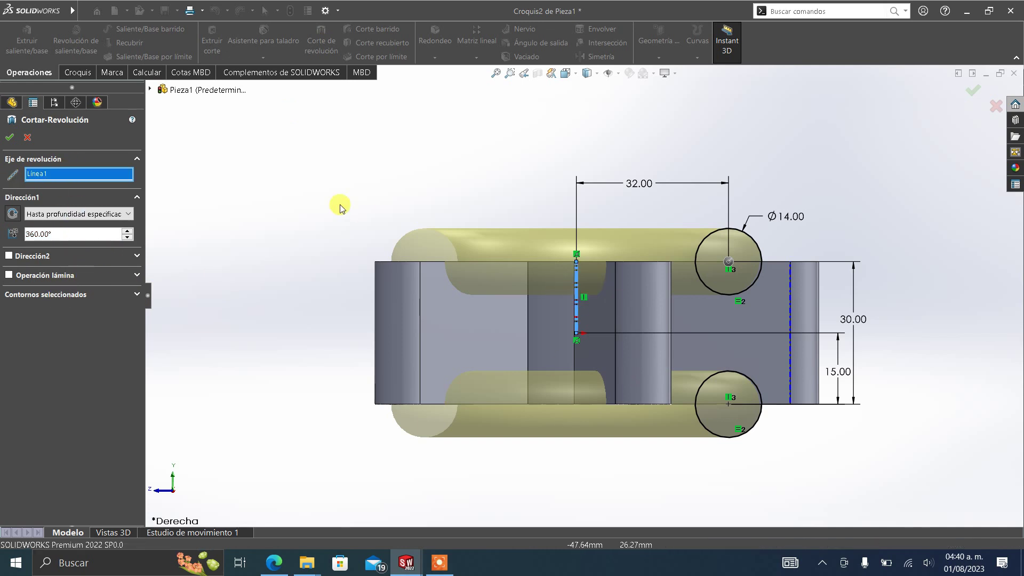
{"action": "left_click", "coordinate": [68, 234]}
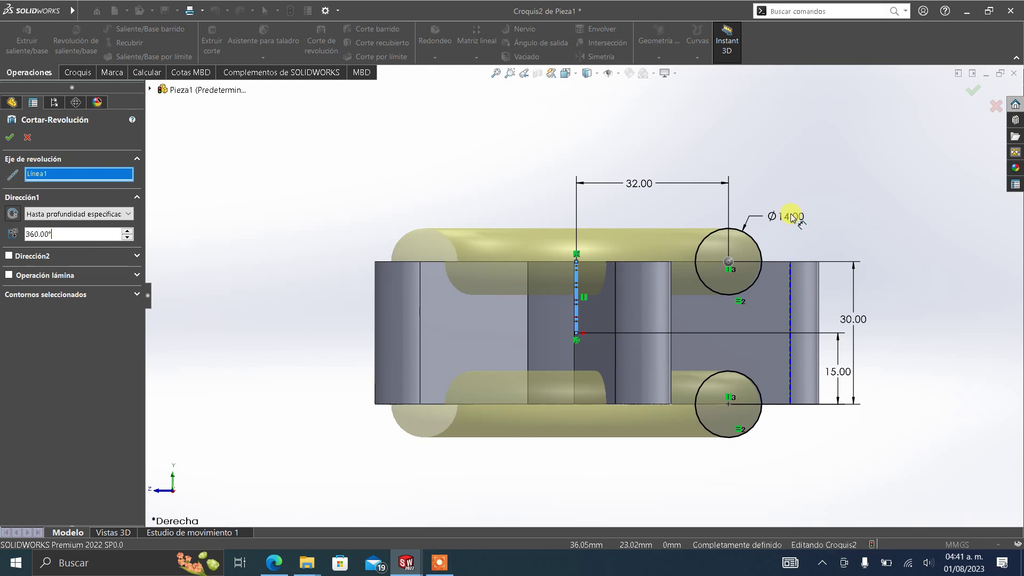
{"action": "mouse_move", "coordinate": [965, 191]}
{"action": "middle_mouse_down"}
{"action": "mouse_move", "coordinate": [937, 258]}
{"action": "mouse_move", "coordinate": [780, 243]}
{"action": "middle_mouse_up"}
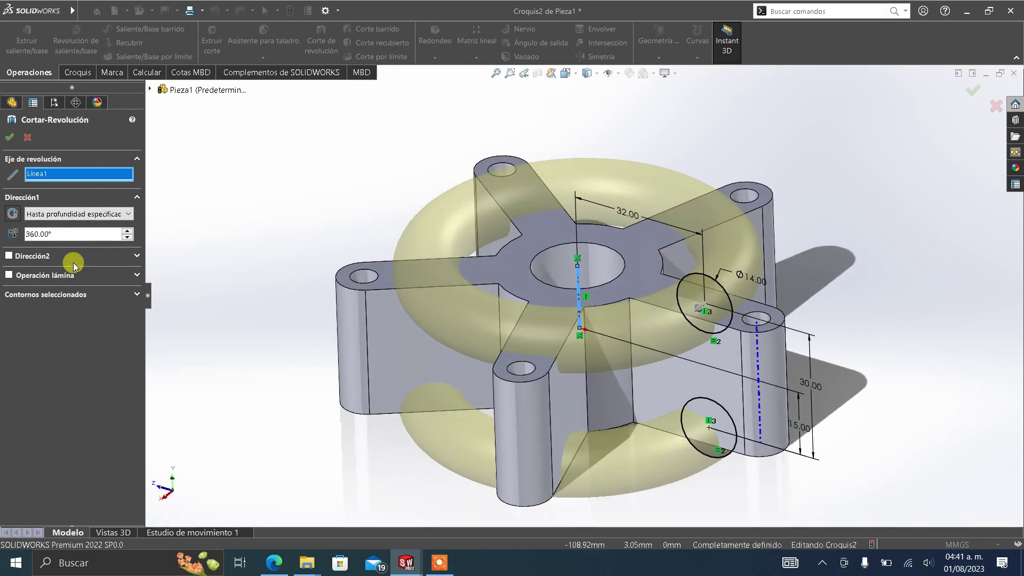
Select both Ø14 circle regions as contours and confirm Cortar-Revolución1.
{"action": "left_click", "coordinate": [73, 299]}
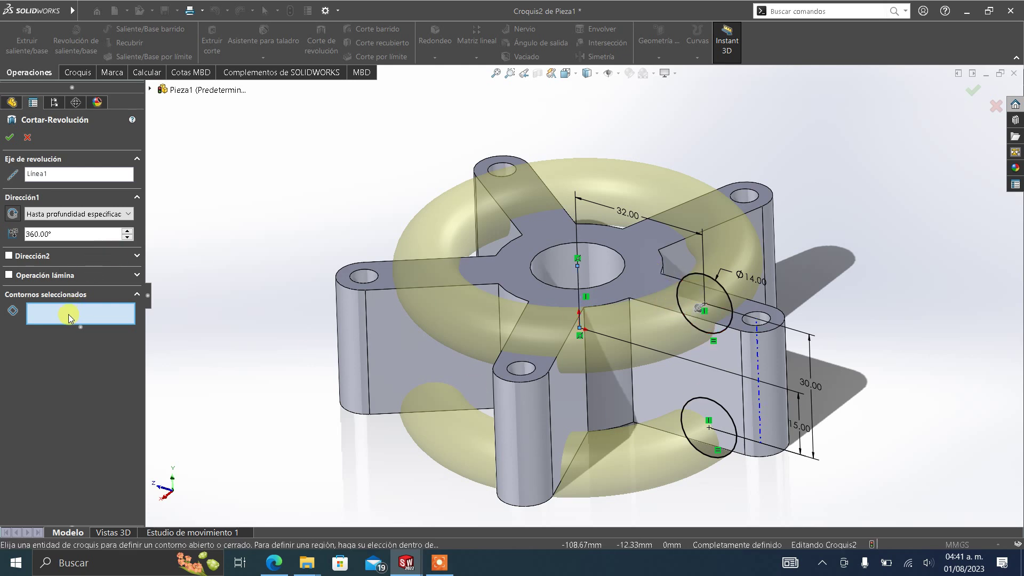
{"action": "scroll", "coordinate": [720, 325], "scroll_direction": "down", "scroll_amount": 3}
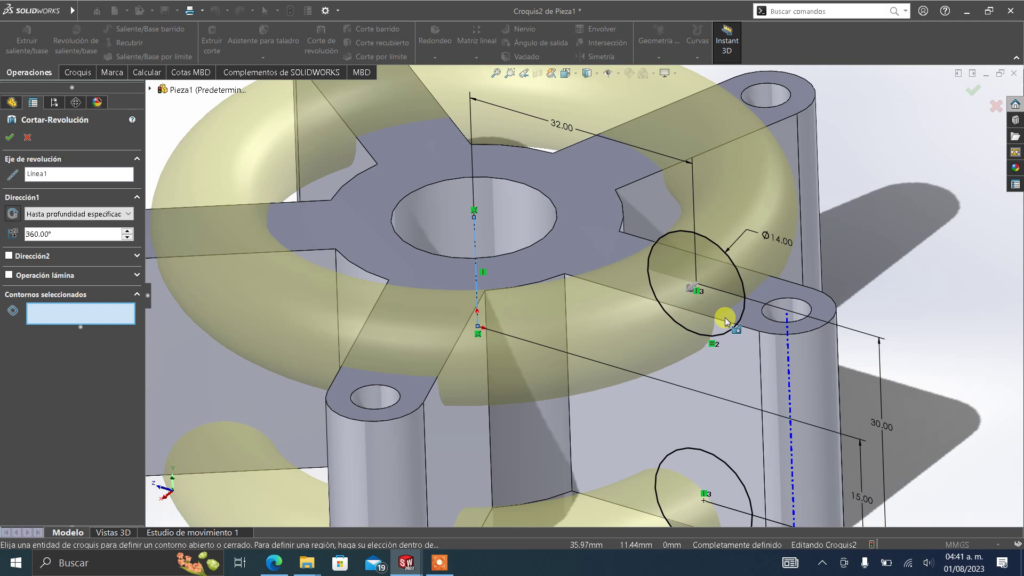
{"action": "scroll", "coordinate": [725, 321], "scroll_direction": "up", "scroll_amount": 2}
{"action": "left_click", "coordinate": [722, 320]}
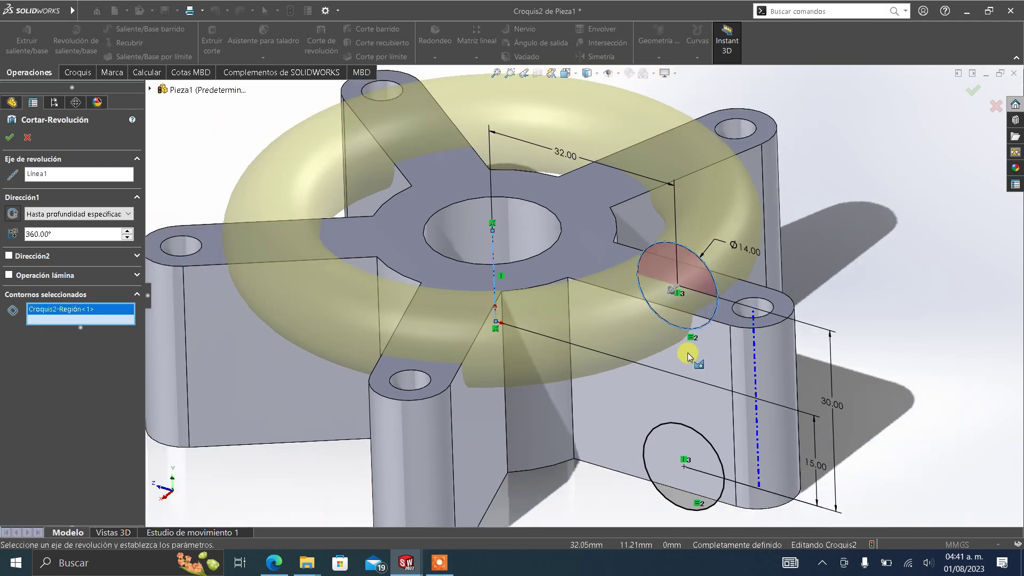
{"action": "scroll", "coordinate": [688, 356], "scroll_direction": "up", "scroll_amount": 1}
{"action": "left_click", "coordinate": [674, 455]}
{"action": "mouse_move", "coordinate": [583, 418]}
{"action": "middle_mouse_down"}
{"action": "mouse_move", "coordinate": [567, 338]}
{"action": "mouse_move", "coordinate": [588, 429]}
{"action": "middle_mouse_up"}
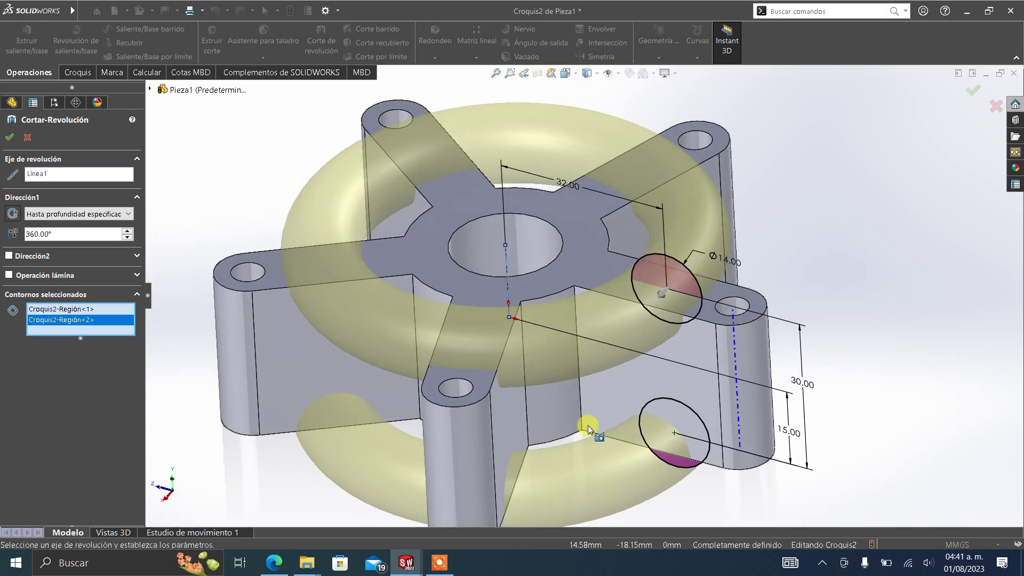
{"action": "left_click", "coordinate": [8, 137]}
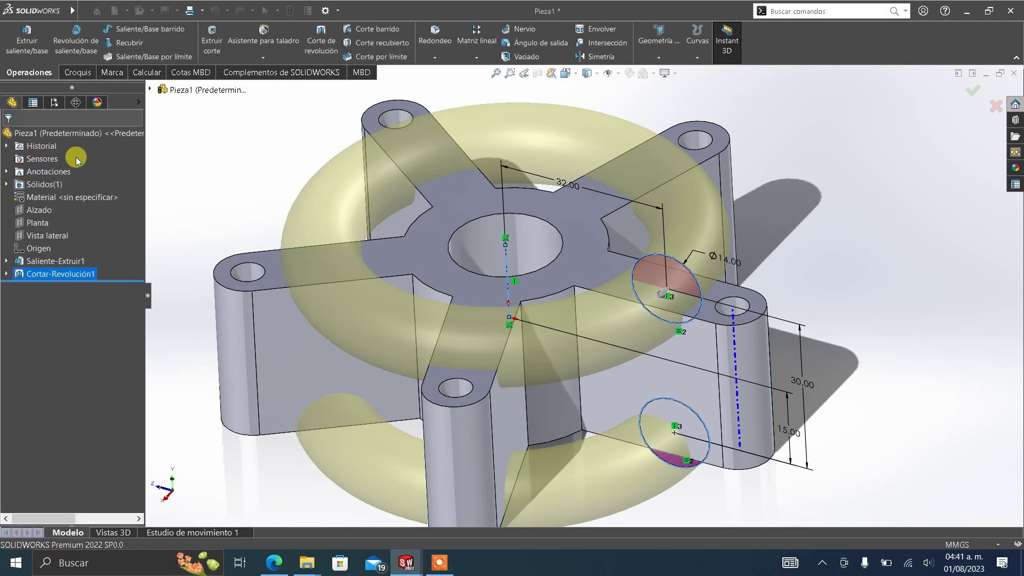
Orbit the cut part and switch the scene to Blanco simple.
{"action": "mouse_move", "coordinate": [622, 228]}
{"action": "middle_mouse_down"}
{"action": "mouse_move", "coordinate": [617, 144]}
{"action": "mouse_move", "coordinate": [606, 274]}
{"action": "mouse_move", "coordinate": [510, 274]}
{"action": "mouse_move", "coordinate": [468, 149]}
{"action": "mouse_move", "coordinate": [646, 103]}
{"action": "middle_mouse_up"}
{"action": "scroll", "coordinate": [510, 274], "scroll_direction": "up", "scroll_amount": 3}
{"action": "left_click", "coordinate": [654, 74]}
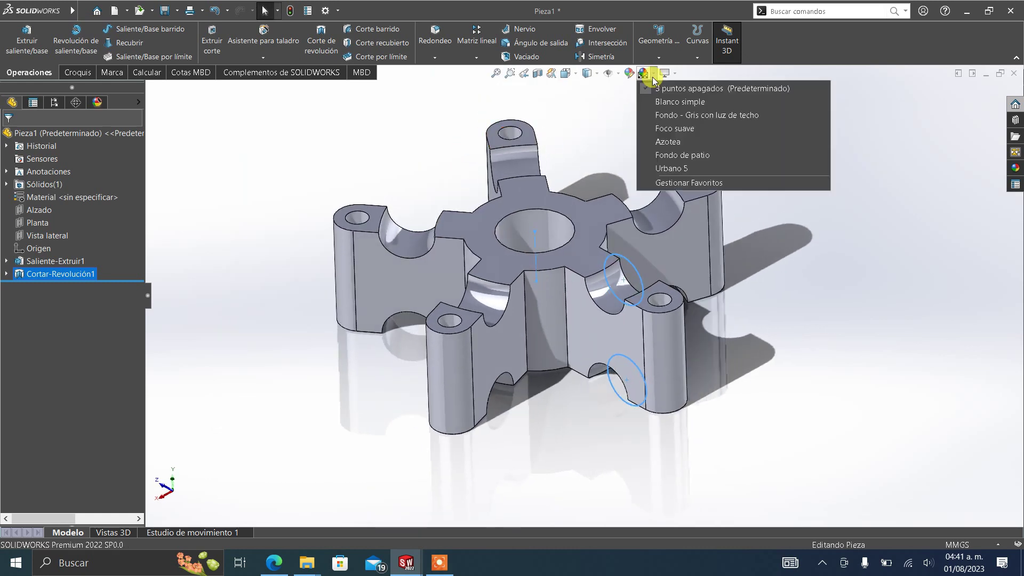
{"action": "left_click", "coordinate": [660, 101]}
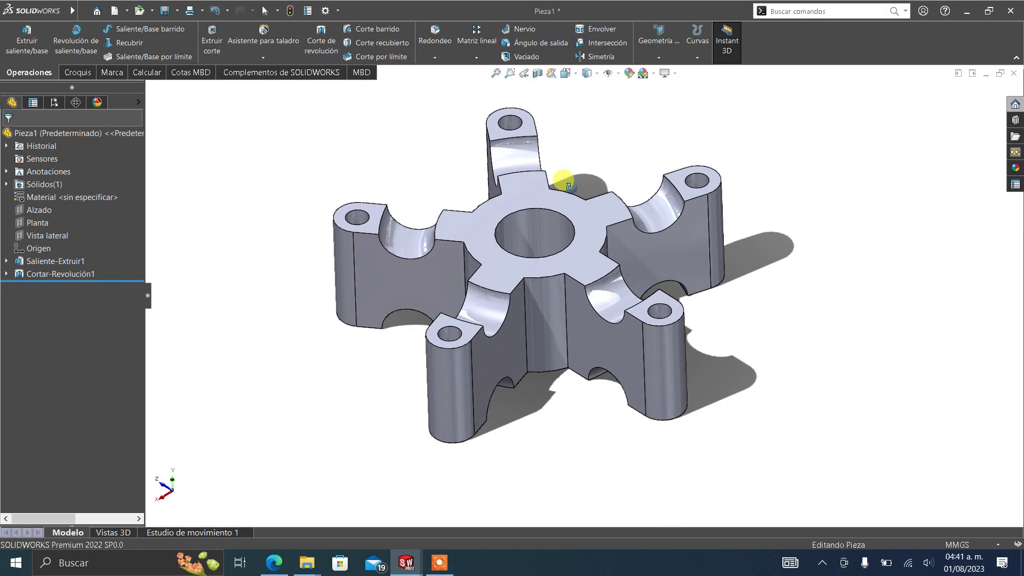
{"action": "left_click", "coordinate": [43, 198]}
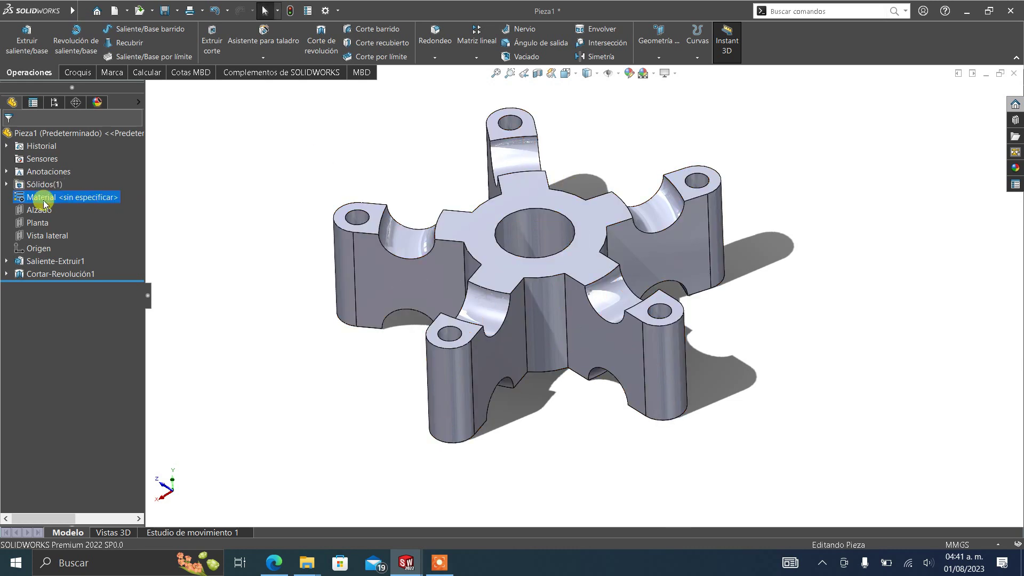
Assign Latón from Aleaciones de cobre as the part's material.
{"action": "right_click", "coordinate": [43, 198]}
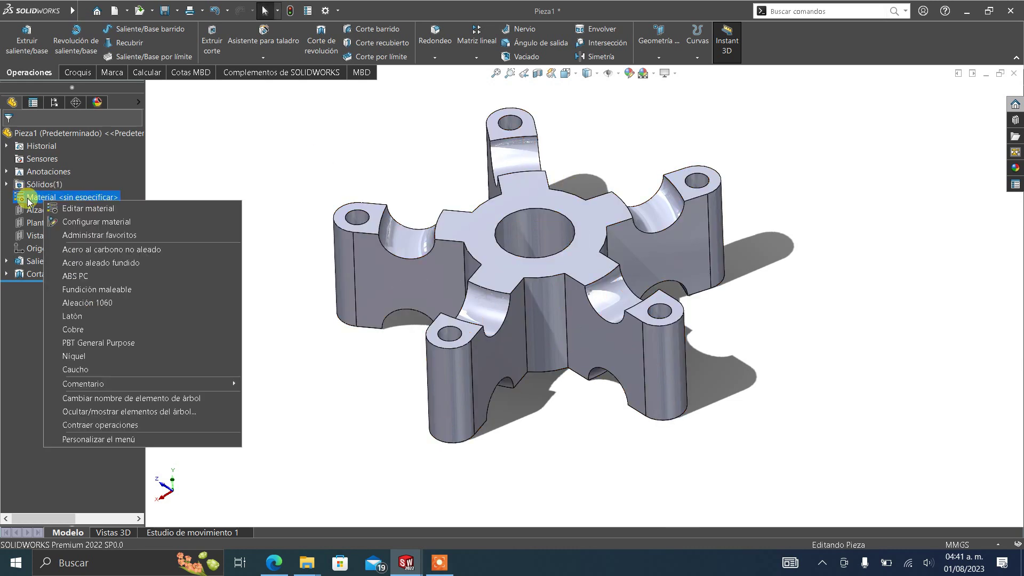
{"action": "left_click", "coordinate": [80, 212]}
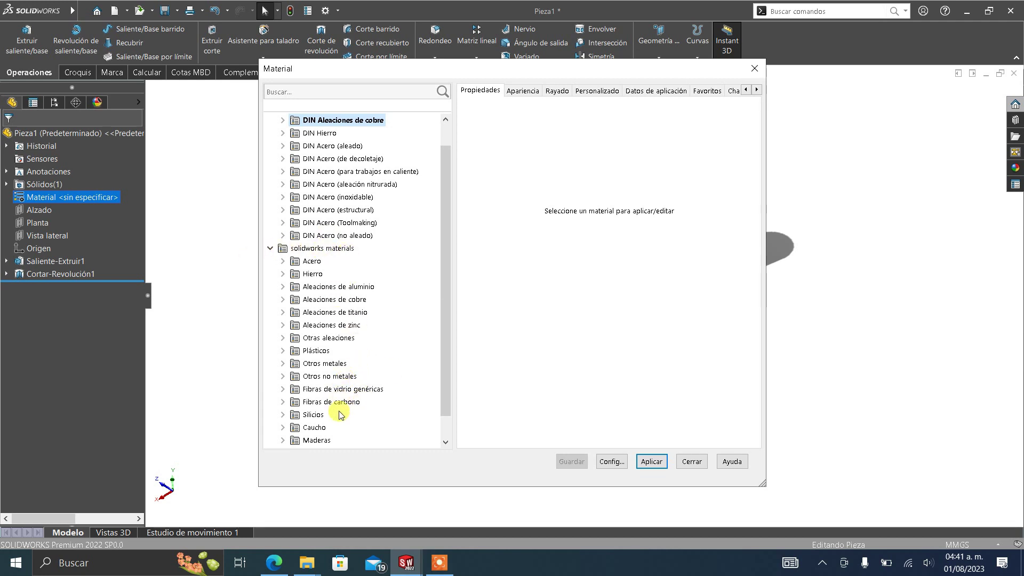
{"action": "left_click", "coordinate": [281, 300]}
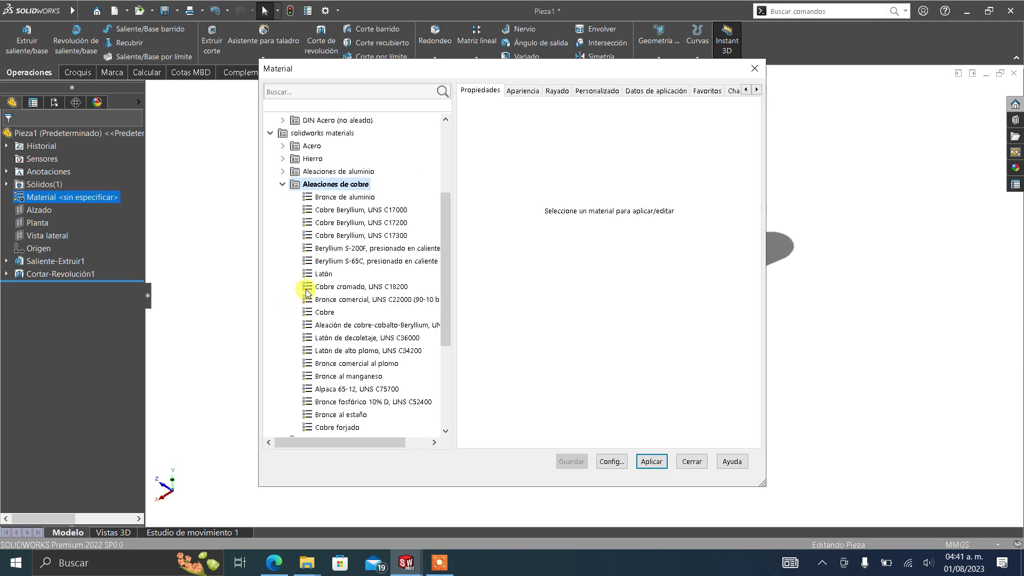
{"action": "left_click", "coordinate": [324, 273]}
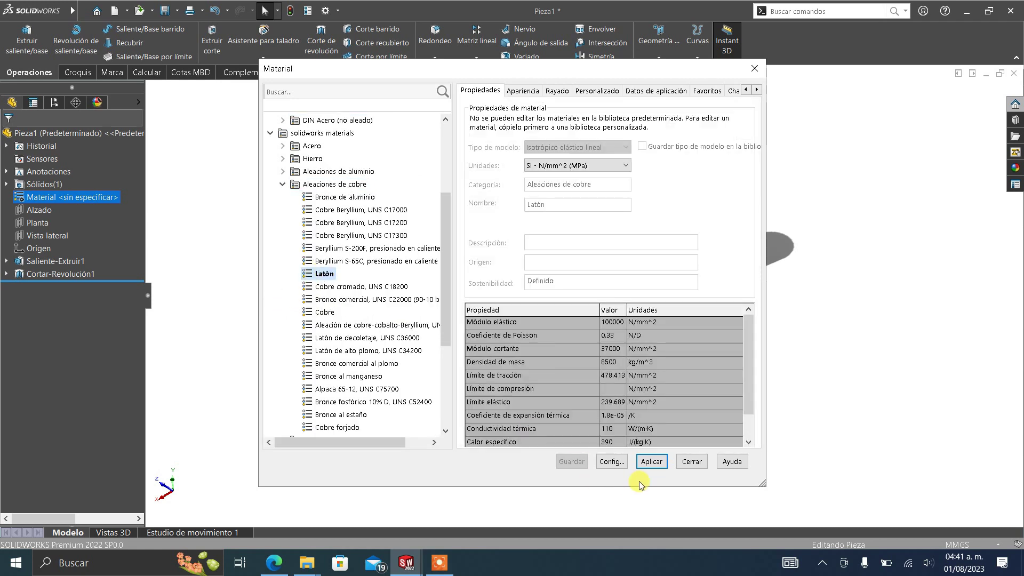
{"action": "left_click", "coordinate": [646, 462]}
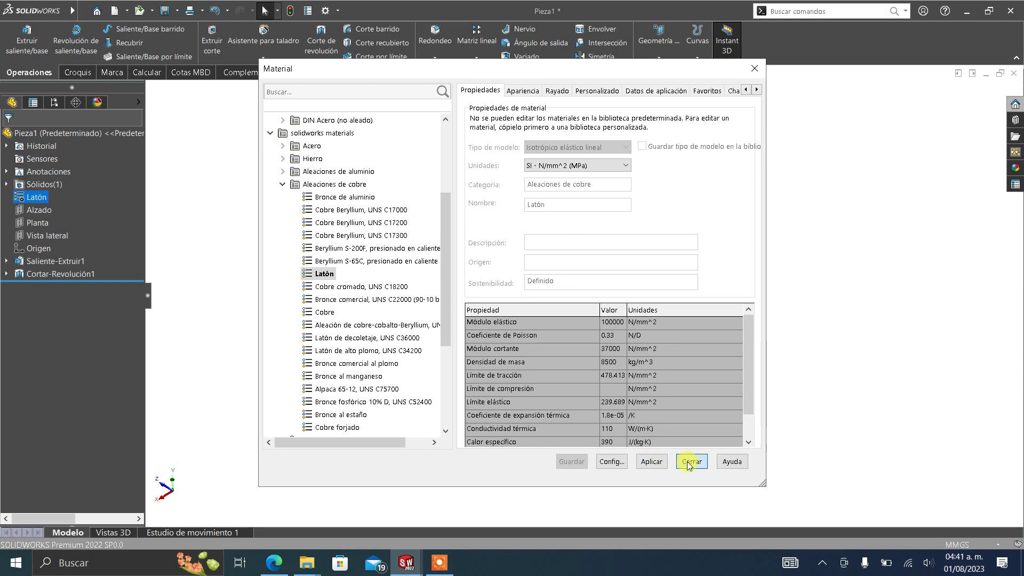
{"action": "left_click", "coordinate": [691, 462]}
{"action": "mouse_move", "coordinate": [523, 288]}
{"action": "middle_mouse_down"}
{"action": "mouse_move", "coordinate": [541, 167]}
{"action": "mouse_move", "coordinate": [524, 256]}
{"action": "mouse_move", "coordinate": [528, 299]}
{"action": "middle_mouse_up"}
{"action": "scroll", "coordinate": [501, 206], "scroll_direction": "down", "scroll_amount": 2}
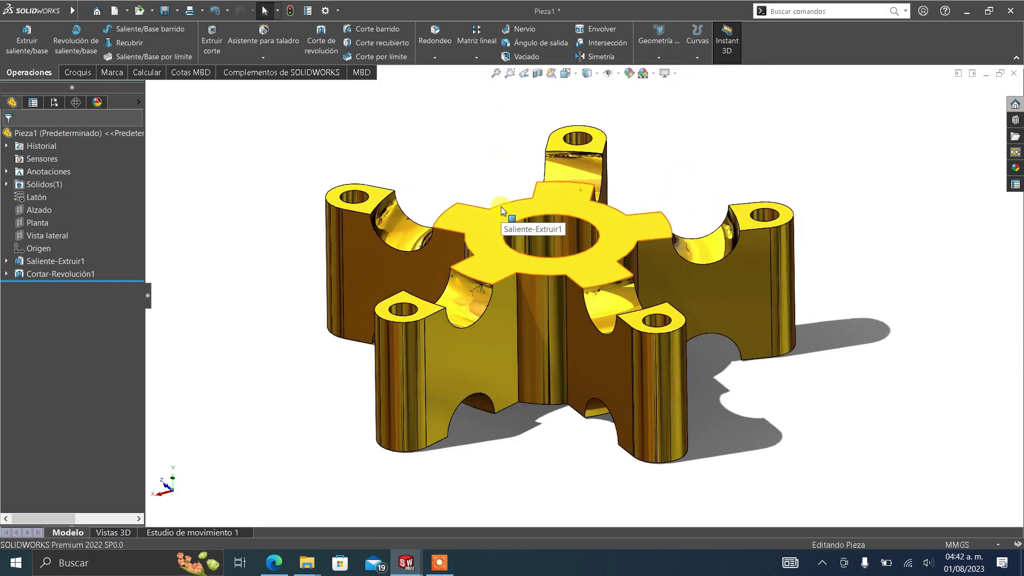
{"action": "middle_click_drag", "start_coordinate": [501, 206], "coordinate": [503, 241]}
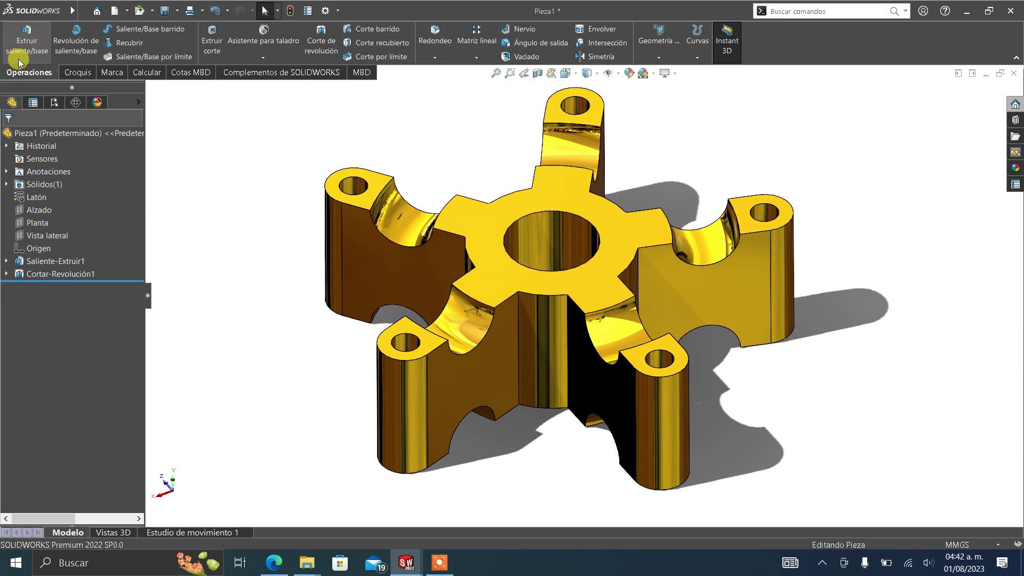
{"action": "left_click", "coordinate": [438, 39]}
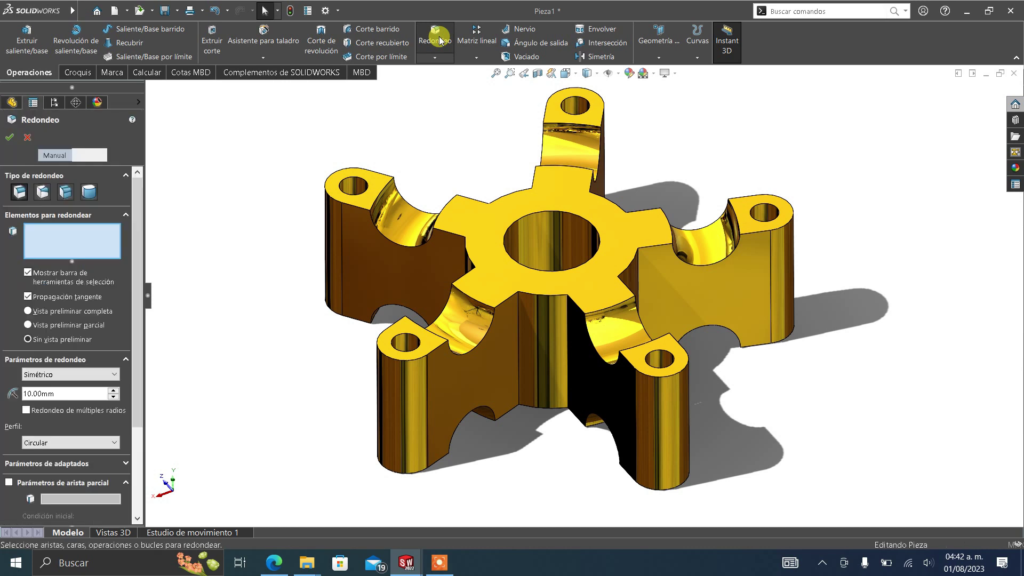
Set the fillet radius to 2 mm, pick two vertical hub edges, and enable full preview.
{"action": "double_click", "coordinate": [64, 393]}
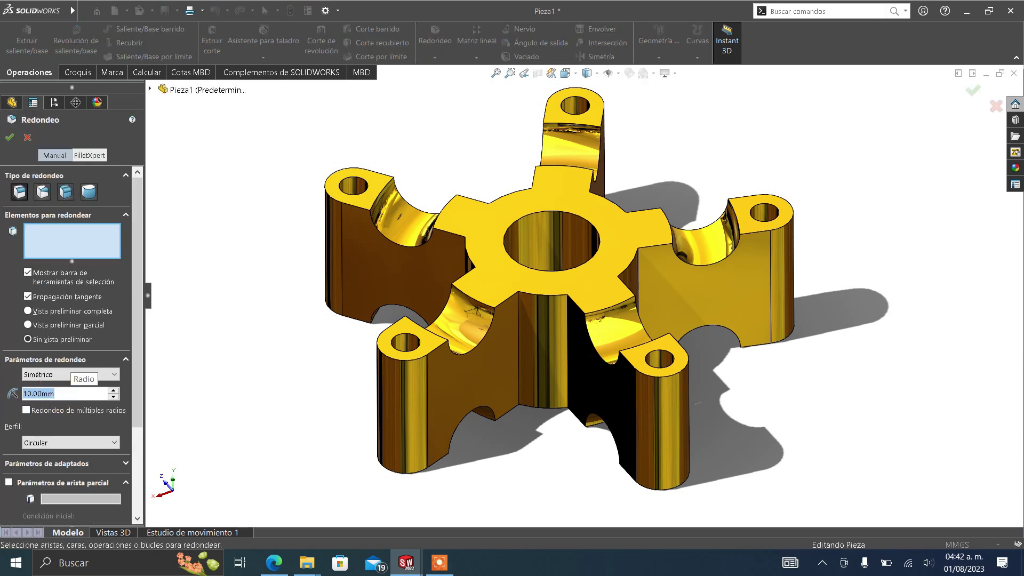
{"action": "type", "text": "2"}
{"action": "scroll", "coordinate": [526, 306], "scroll_direction": "down", "scroll_amount": 3}
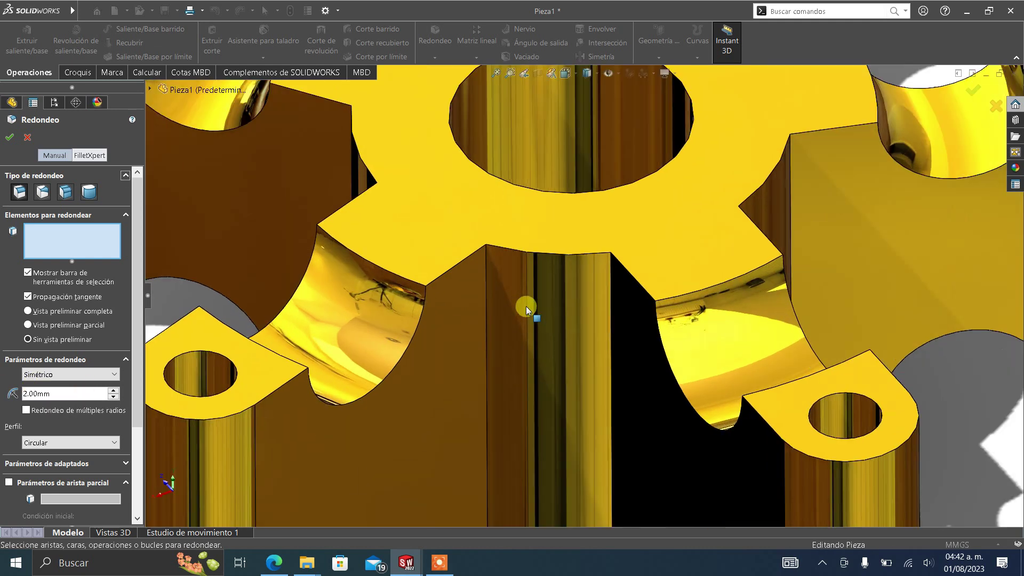
{"action": "scroll", "coordinate": [498, 279], "scroll_direction": "down", "scroll_amount": 3}
{"action": "scroll", "coordinate": [498, 279], "scroll_direction": "down", "scroll_amount": 2}
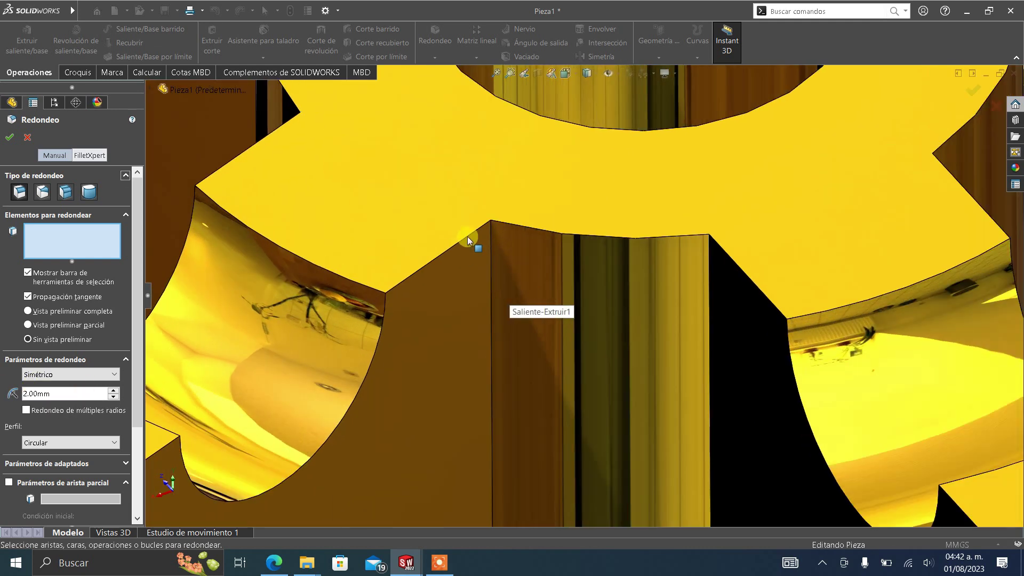
{"action": "left_click", "coordinate": [491, 255]}
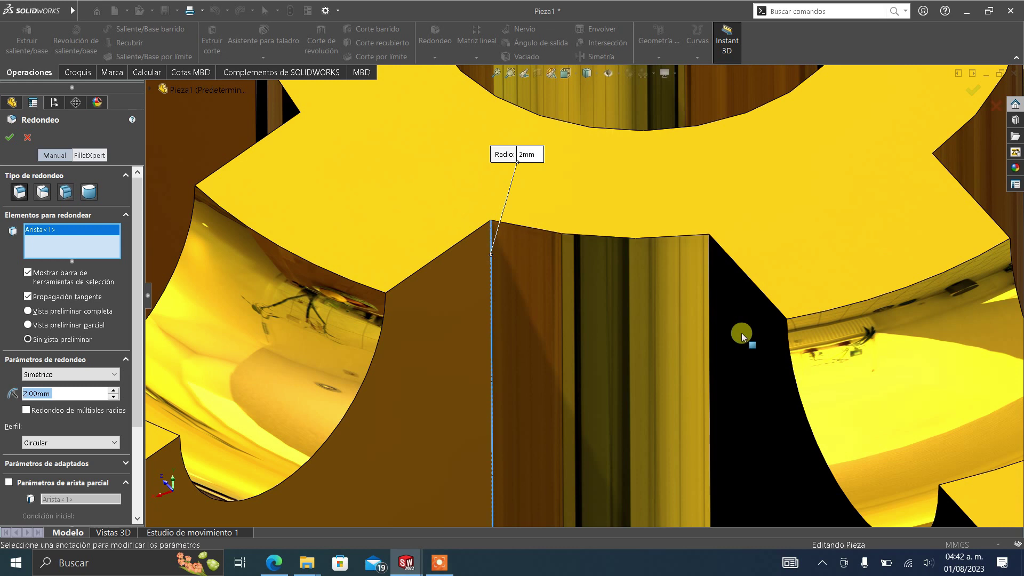
{"action": "left_click", "coordinate": [710, 305]}
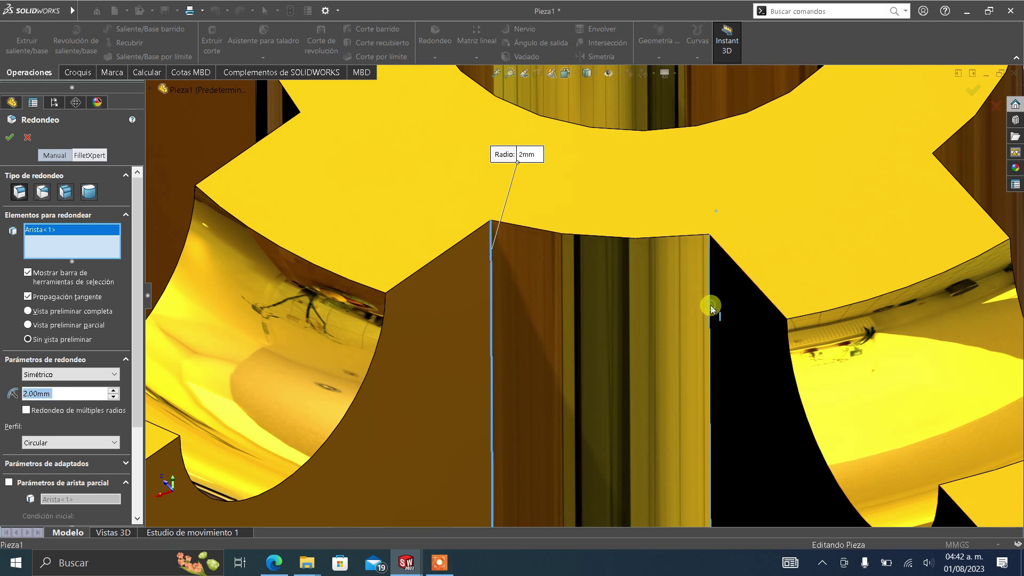
{"action": "mouse_move", "coordinate": [139, 334]}
{"action": "left_mouse_down"}
{"action": "mouse_move", "coordinate": [148, 426]}
{"action": "mouse_move", "coordinate": [159, 334]}
{"action": "left_mouse_up"}
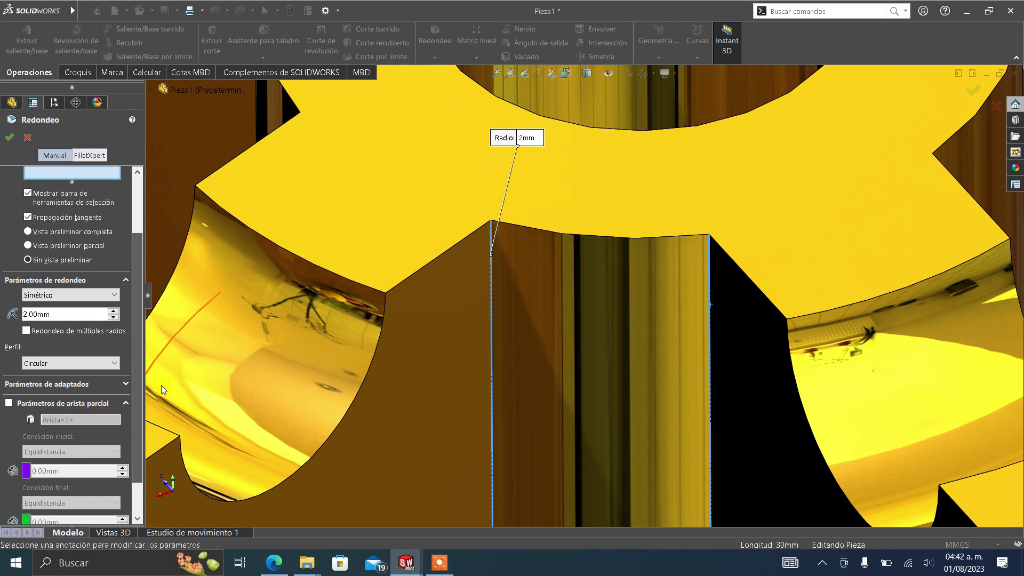
{"action": "left_click", "coordinate": [40, 297]}
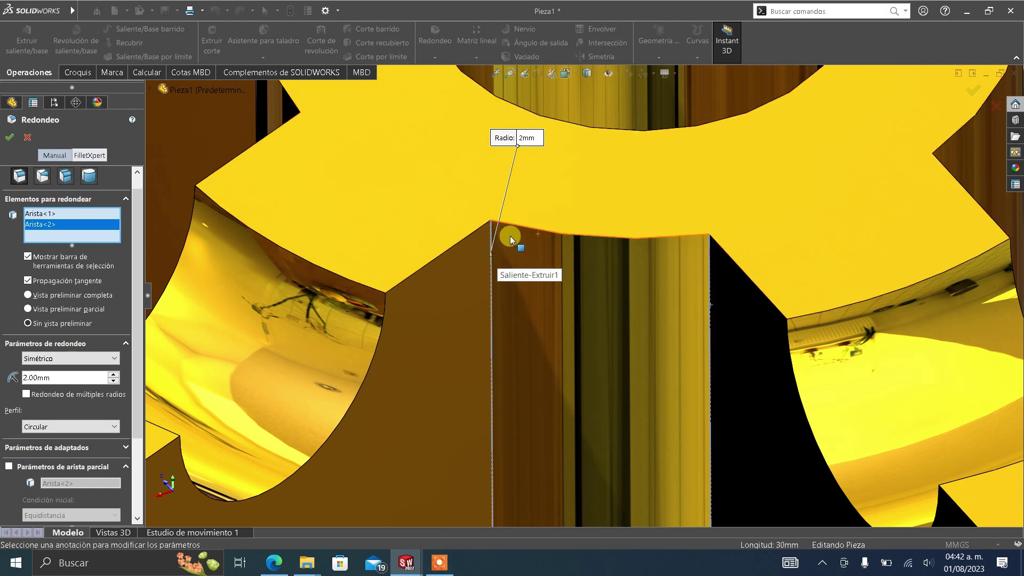
{"action": "left_click", "coordinate": [28, 296]}
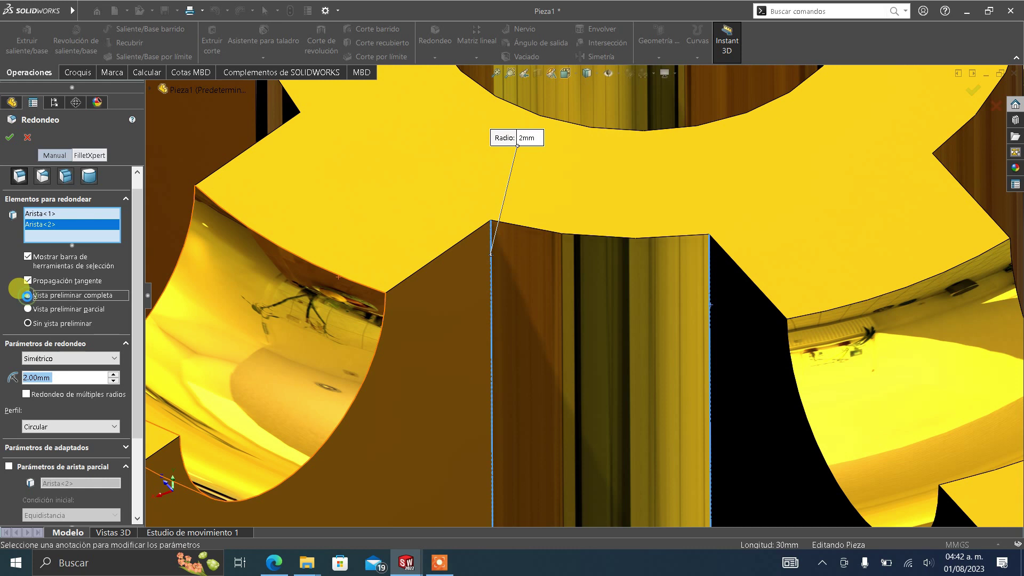
Orbit around the hub and add the third and fourth vertical edges.
{"action": "scroll", "coordinate": [694, 329], "scroll_direction": "up", "scroll_amount": 5}
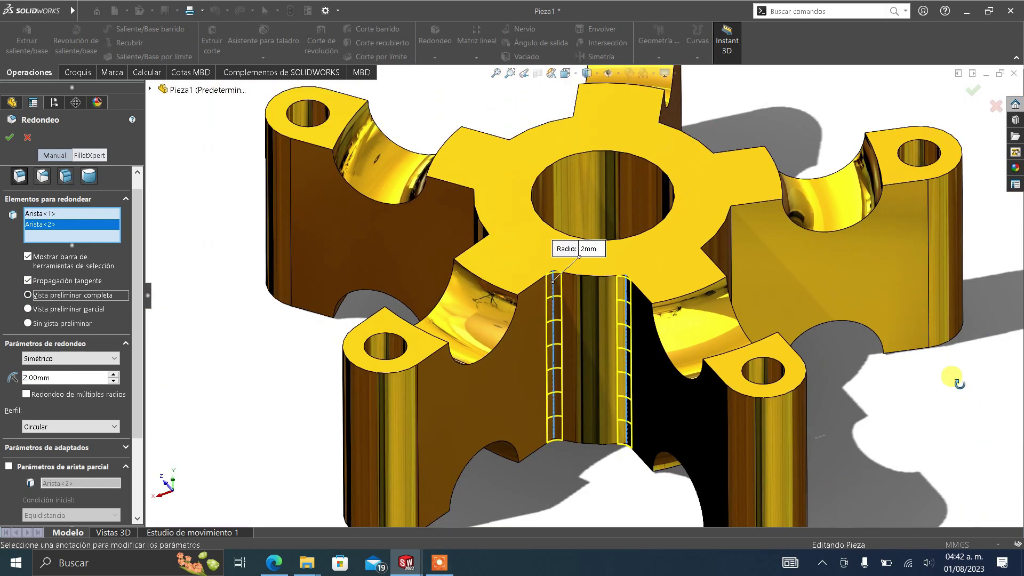
{"action": "mouse_move", "coordinate": [694, 329]}
{"action": "middle_mouse_down"}
{"action": "mouse_move", "coordinate": [874, 288]}
{"action": "mouse_move", "coordinate": [851, 405]}
{"action": "middle_mouse_up"}
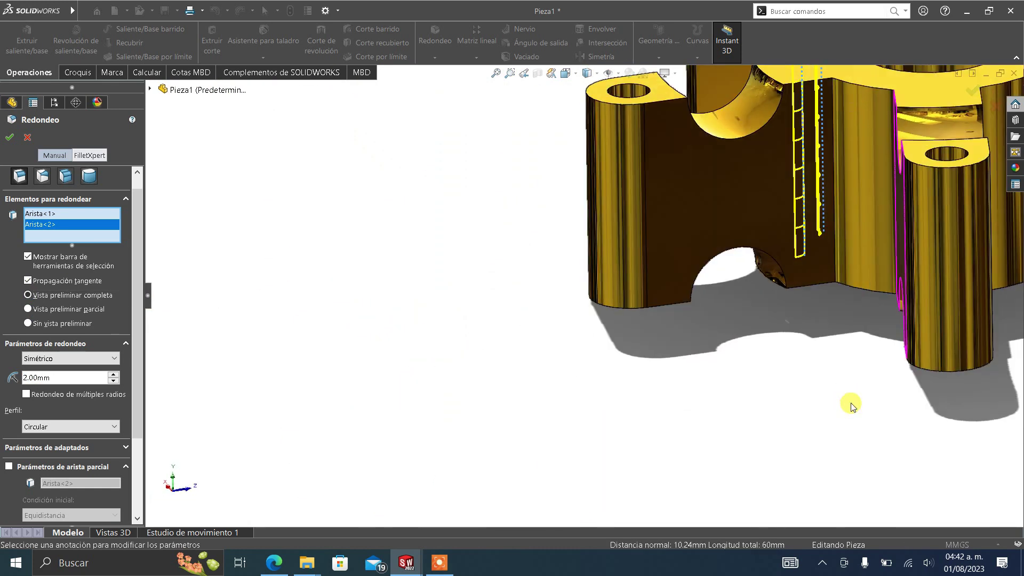
{"action": "scroll", "coordinate": [808, 341], "scroll_direction": "down", "scroll_amount": 5}
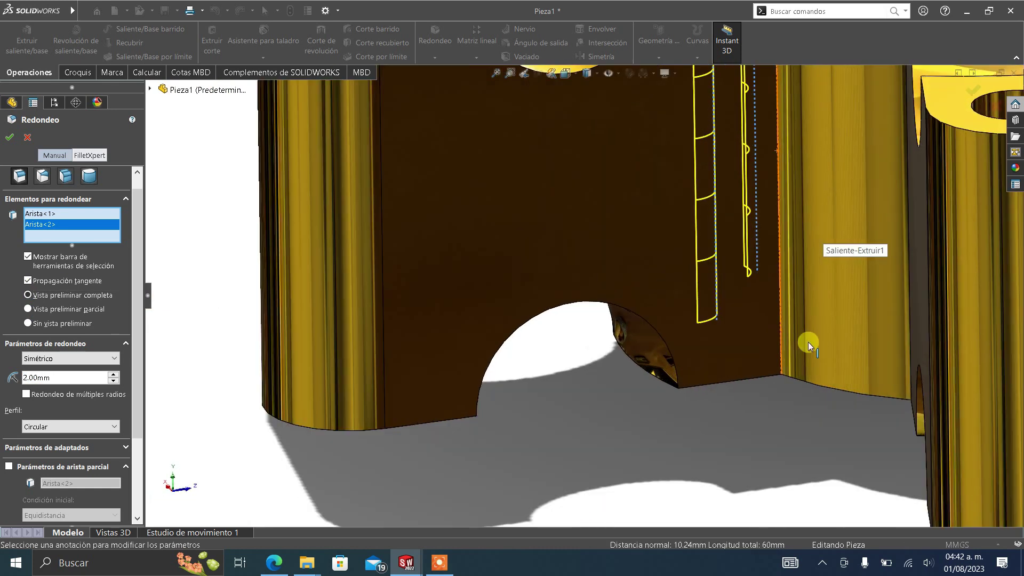
{"action": "left_click", "coordinate": [782, 358]}
{"action": "middle_click_drag", "start_coordinate": [784, 391], "coordinate": [813, 386]}
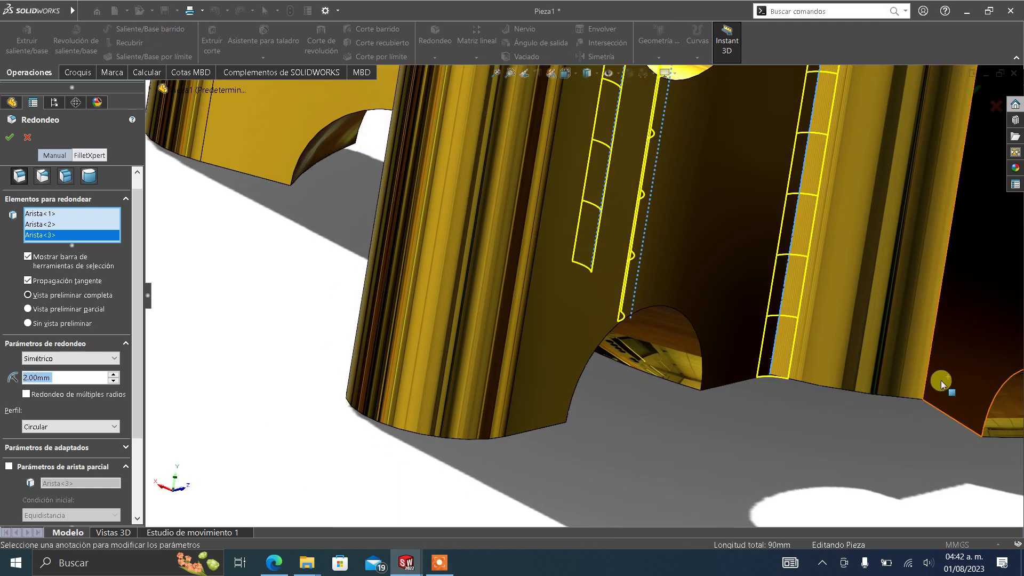
{"action": "left_click", "coordinate": [928, 397]}
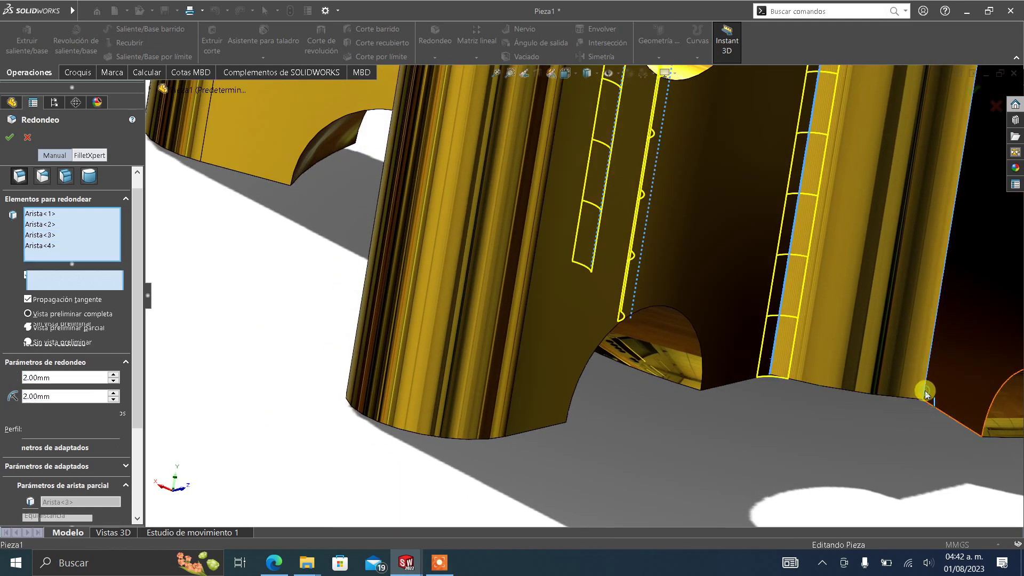
{"action": "scroll", "coordinate": [958, 253], "scroll_direction": "up", "scroll_amount": 10}
{"action": "middle_click_drag", "start_coordinate": [958, 253], "coordinate": [827, 325]}
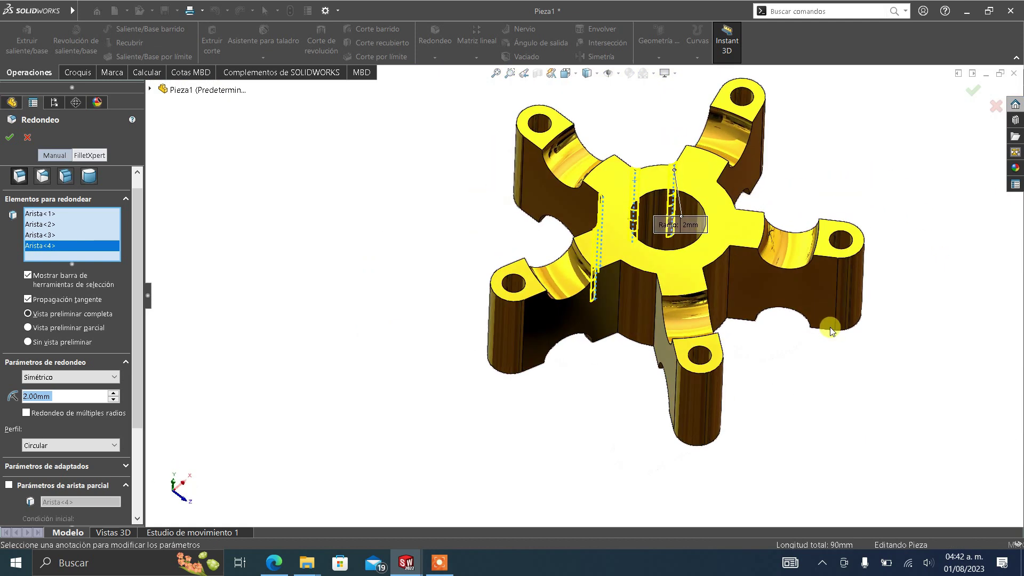
{"action": "scroll", "coordinate": [440, 323], "scroll_direction": "down", "scroll_amount": 5}
{"action": "scroll", "coordinate": [440, 322], "scroll_direction": "down", "scroll_amount": 3}
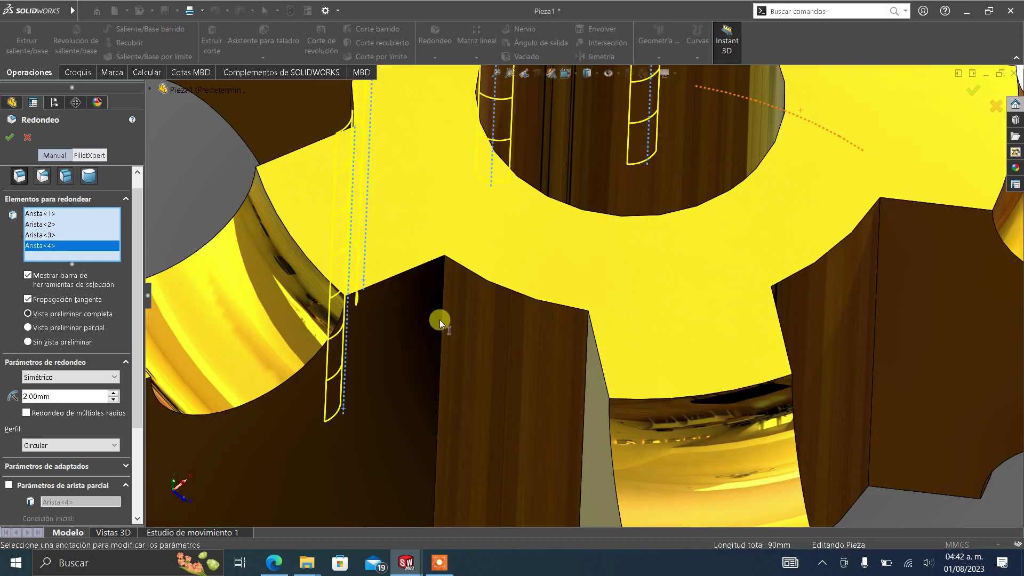
Add the remaining six vertical hub edges to the 2 mm fillet.
{"action": "left_click", "coordinate": [443, 283]}
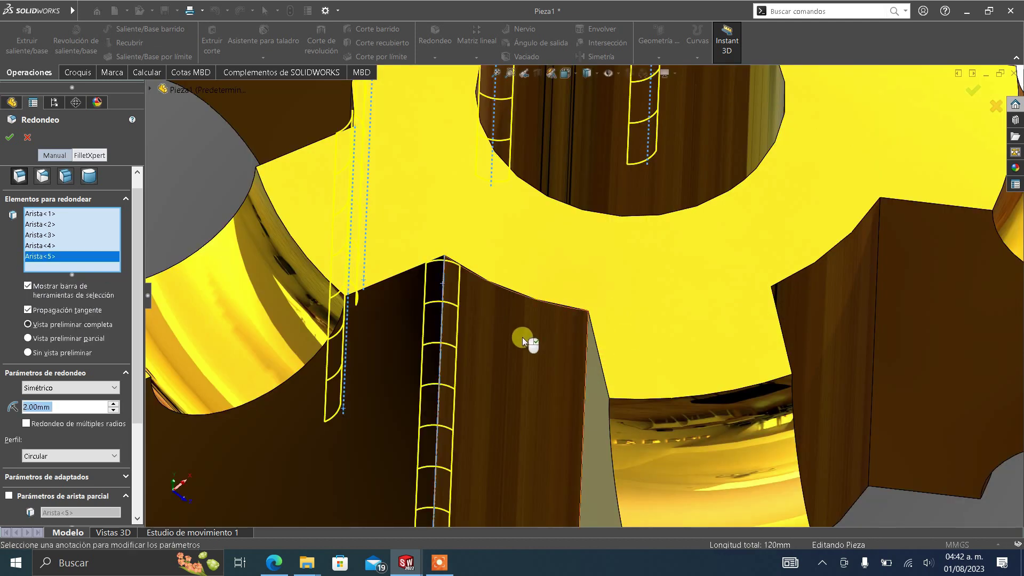
{"action": "left_click", "coordinate": [586, 331]}
{"action": "left_click", "coordinate": [879, 254]}
{"action": "mouse_move", "coordinate": [864, 382]}
{"action": "middle_mouse_down"}
{"action": "mouse_move", "coordinate": [802, 334]}
{"action": "mouse_move", "coordinate": [712, 296]}
{"action": "mouse_move", "coordinate": [673, 244]}
{"action": "middle_mouse_up"}
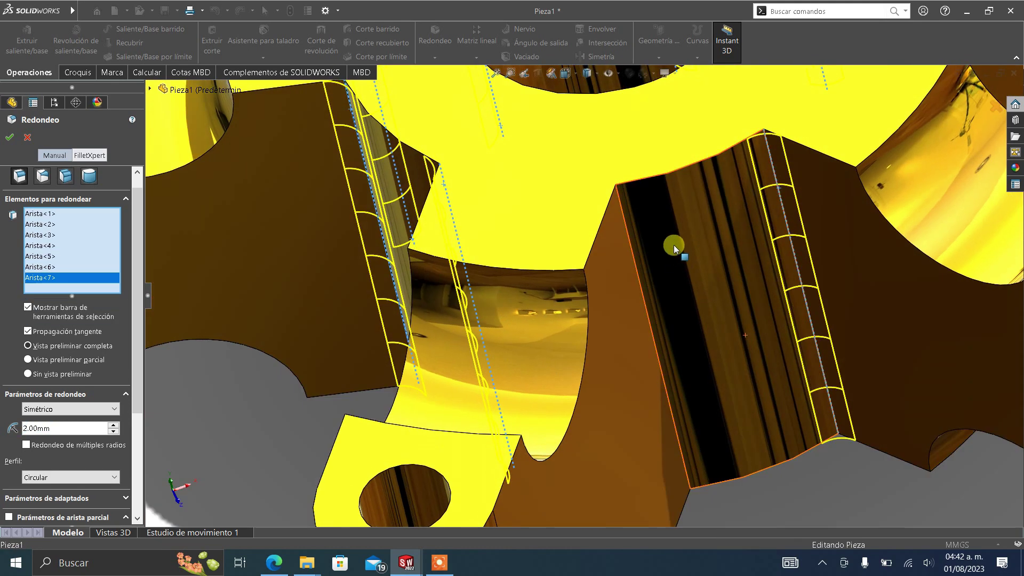
{"action": "left_click", "coordinate": [622, 214]}
{"action": "mouse_move", "coordinate": [623, 213]}
{"action": "middle_mouse_down"}
{"action": "mouse_move", "coordinate": [657, 259]}
{"action": "mouse_move", "coordinate": [754, 256]}
{"action": "mouse_move", "coordinate": [640, 231]}
{"action": "mouse_move", "coordinate": [693, 298]}
{"action": "middle_mouse_up"}
{"action": "scroll", "coordinate": [841, 462], "scroll_direction": "down", "scroll_amount": 5}
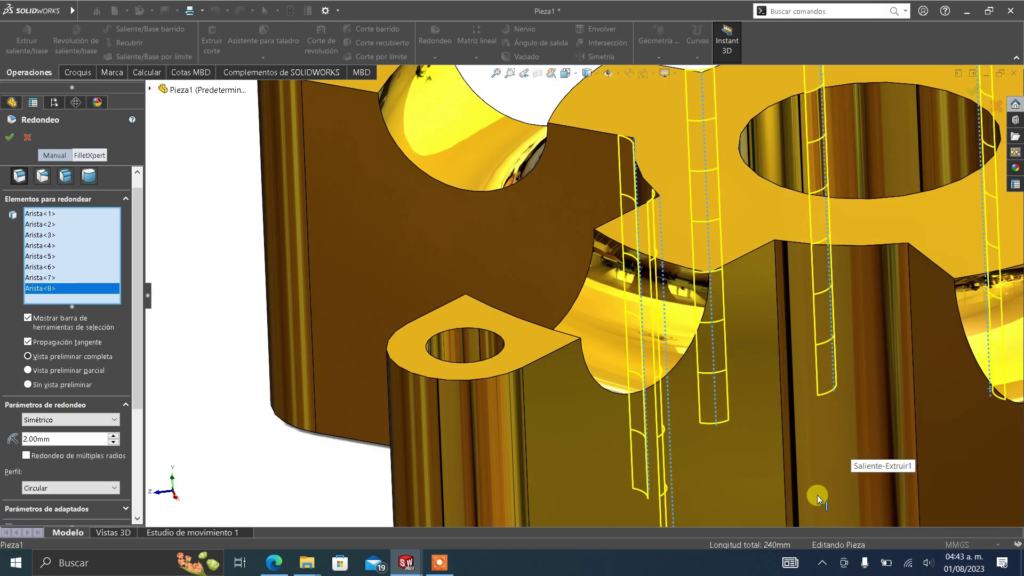
{"action": "left_click", "coordinate": [783, 428]}
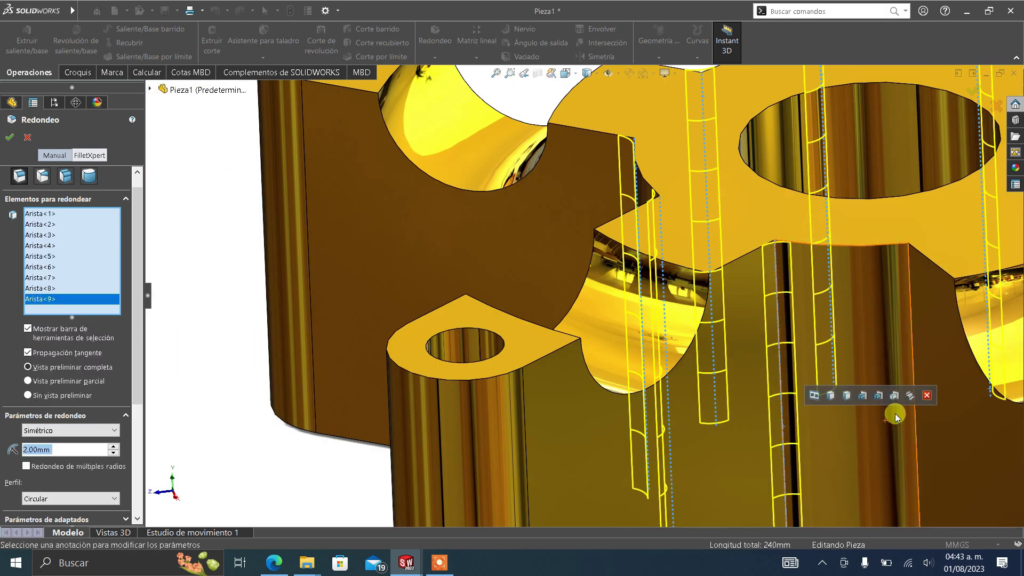
{"action": "left_click", "coordinate": [917, 417]}
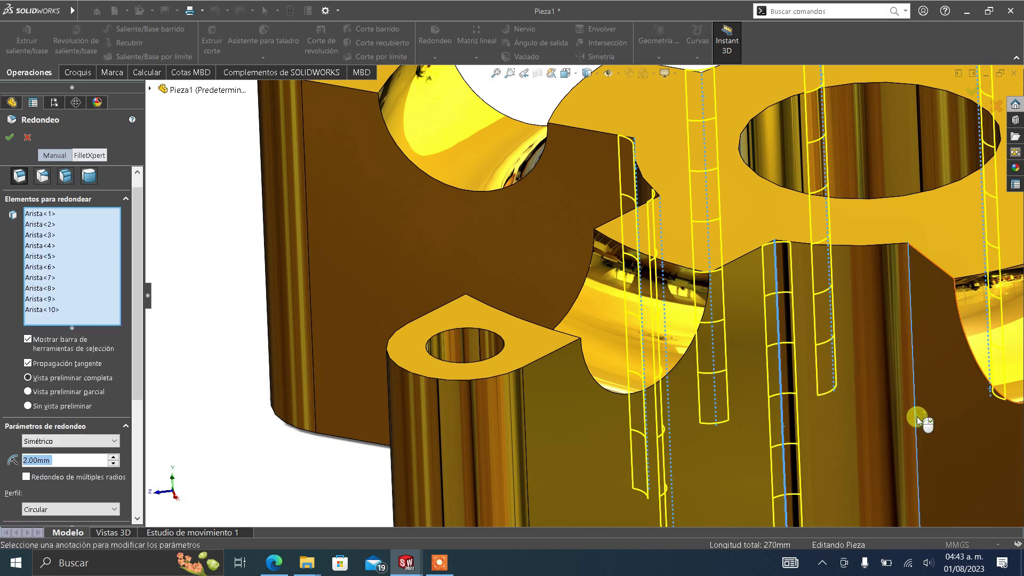
Remove the stray hub face from the selection and confirm fillet Redondeo1.
{"action": "scroll", "coordinate": [917, 417], "scroll_direction": "up", "scroll_amount": 5}
{"action": "mouse_move", "coordinate": [914, 417]}
{"action": "middle_mouse_down"}
{"action": "mouse_move", "coordinate": [898, 374]}
{"action": "mouse_move", "coordinate": [898, 434]}
{"action": "mouse_move", "coordinate": [897, 312]}
{"action": "mouse_move", "coordinate": [911, 286]}
{"action": "mouse_move", "coordinate": [917, 334]}
{"action": "middle_mouse_up"}
{"action": "mouse_move", "coordinate": [898, 397]}
{"action": "middle_mouse_down"}
{"action": "mouse_move", "coordinate": [910, 313]}
{"action": "mouse_move", "coordinate": [896, 377]}
{"action": "middle_mouse_up"}
{"action": "left_click", "coordinate": [690, 344]}
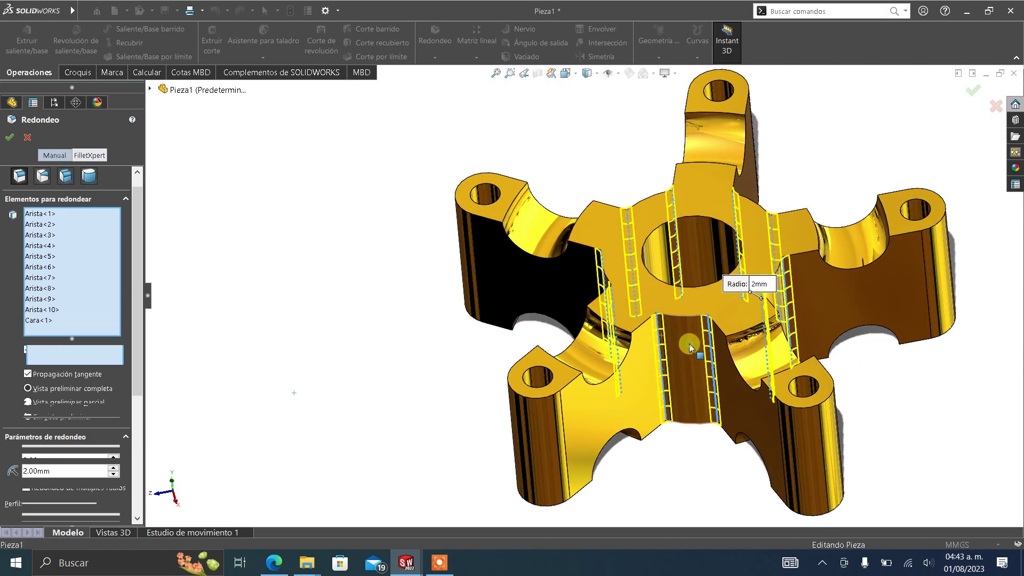
{"action": "mouse_move", "coordinate": [670, 497]}
{"action": "middle_mouse_down"}
{"action": "mouse_move", "coordinate": [676, 422]}
{"action": "mouse_move", "coordinate": [677, 457]}
{"action": "mouse_move", "coordinate": [677, 443]}
{"action": "middle_mouse_up"}
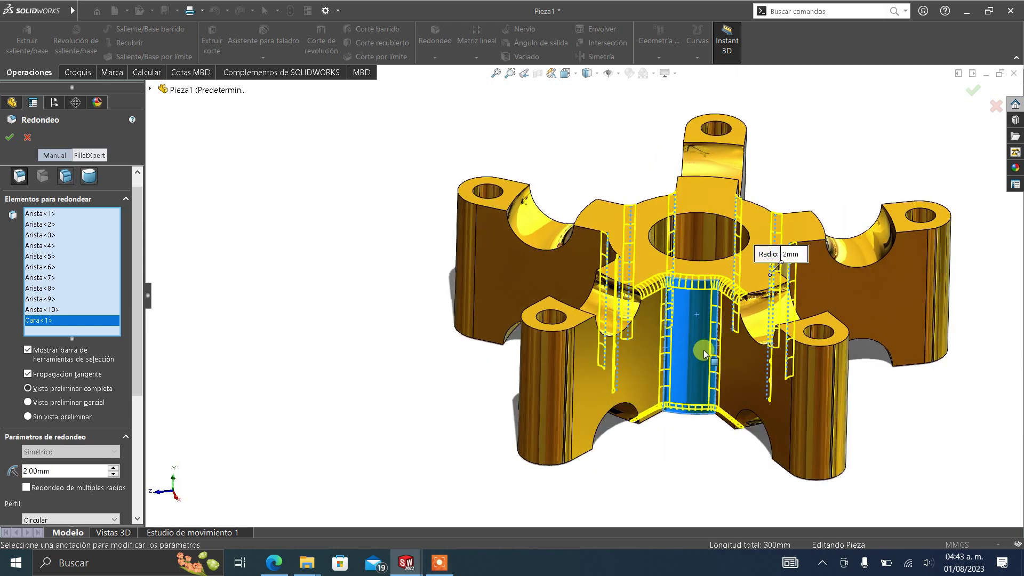
{"action": "left_click", "coordinate": [690, 378]}
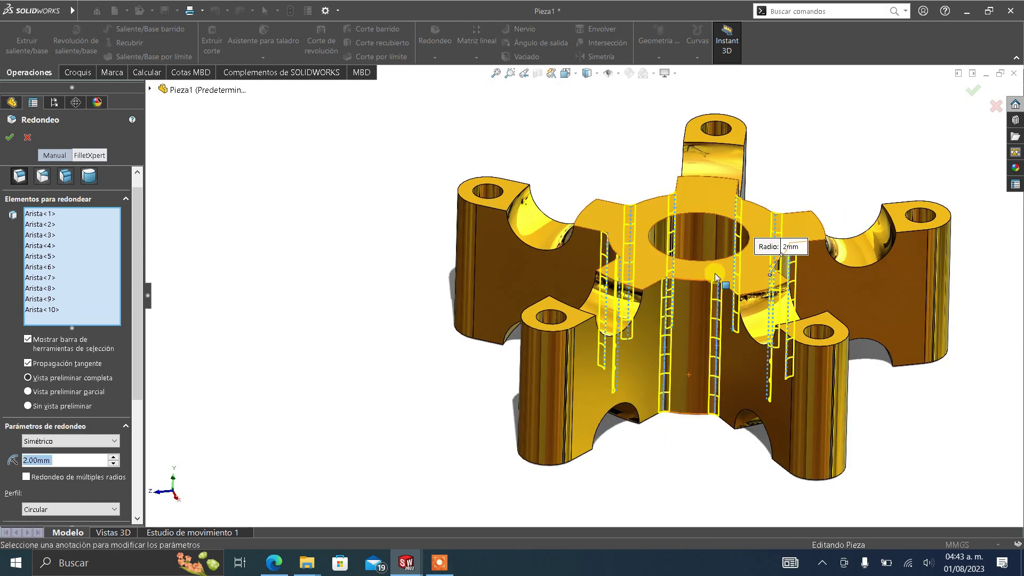
{"action": "mouse_move", "coordinate": [944, 421]}
{"action": "middle_mouse_down"}
{"action": "mouse_move", "coordinate": [912, 339]}
{"action": "mouse_move", "coordinate": [903, 421]}
{"action": "middle_mouse_up"}
{"action": "left_click", "coordinate": [13, 139]}
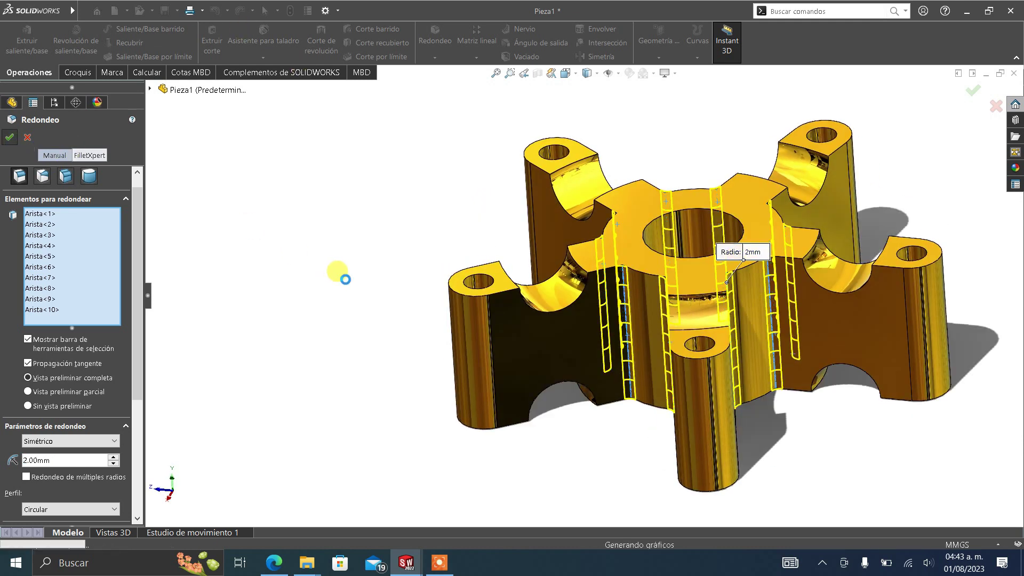
{"action": "mouse_move", "coordinate": [347, 280]}
{"action": "middle_mouse_down"}
{"action": "mouse_move", "coordinate": [408, 171]}
{"action": "mouse_move", "coordinate": [475, 151]}
{"action": "mouse_move", "coordinate": [404, 274]}
{"action": "mouse_move", "coordinate": [400, 302]}
{"action": "middle_mouse_up"}
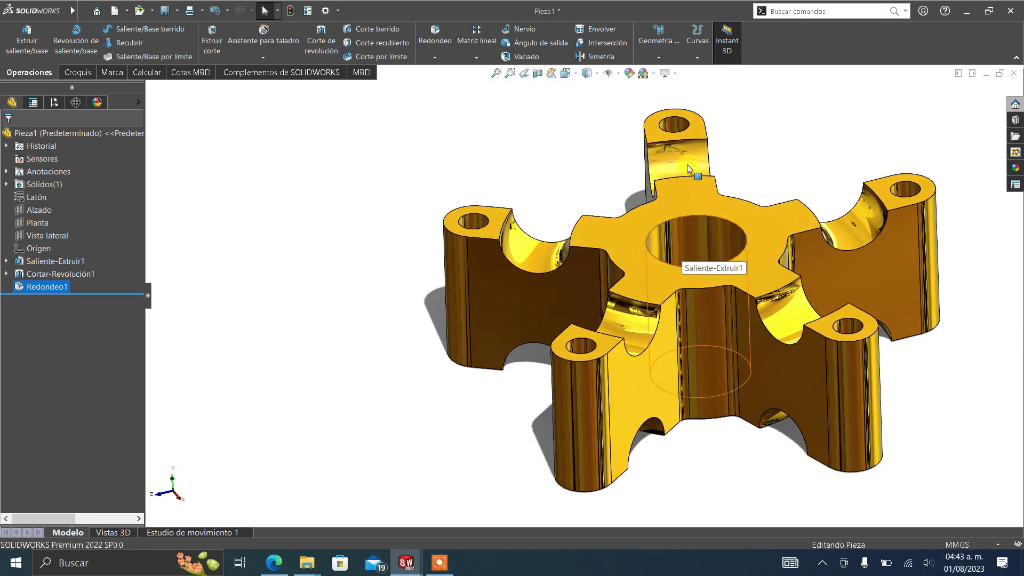
Choose Chaflán from the Redondeo dropdown on the Operaciones ribbon.
{"action": "left_click", "coordinate": [667, 112]}
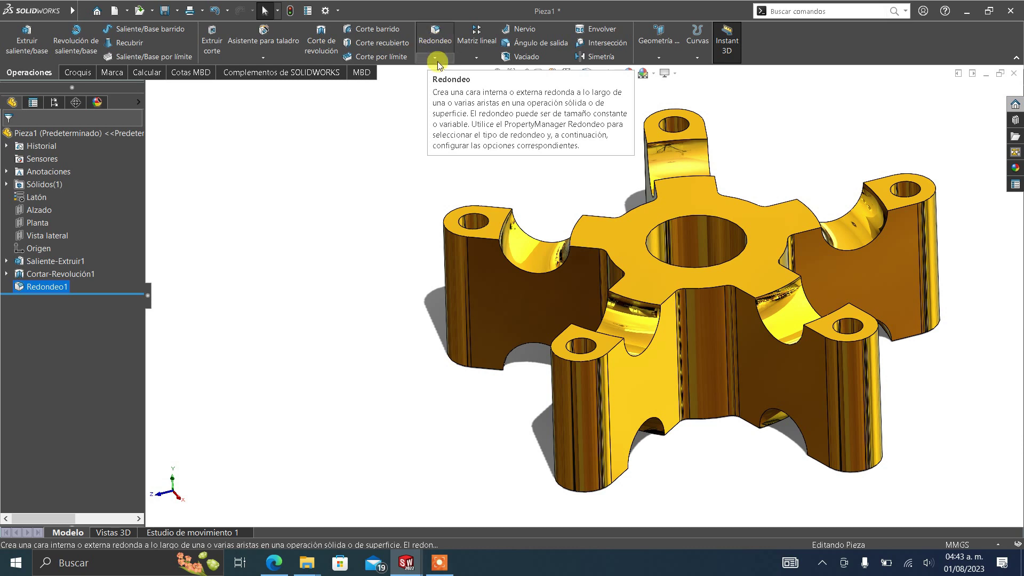
{"action": "left_click", "coordinate": [437, 61]}
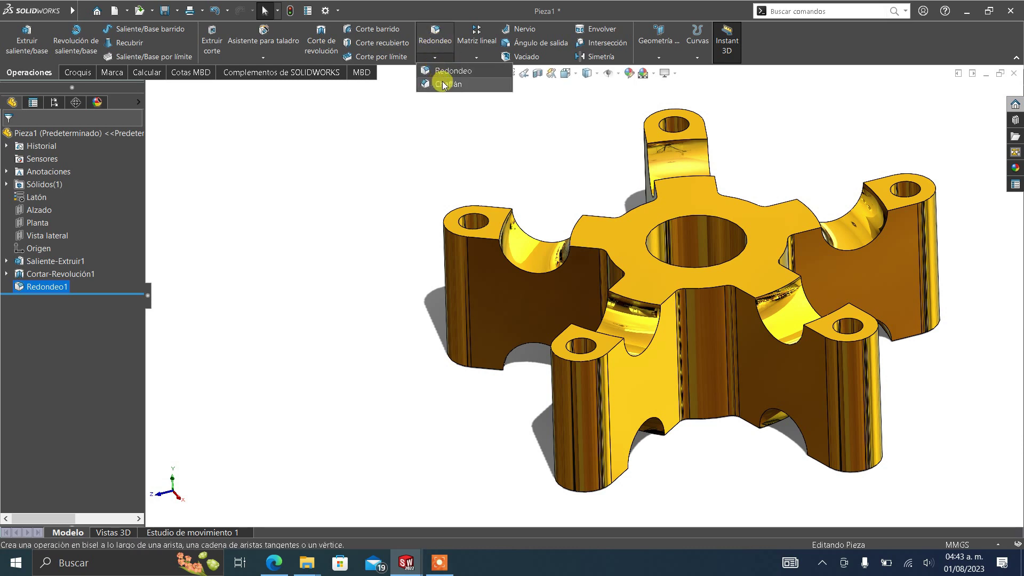
{"action": "left_click", "coordinate": [443, 84]}
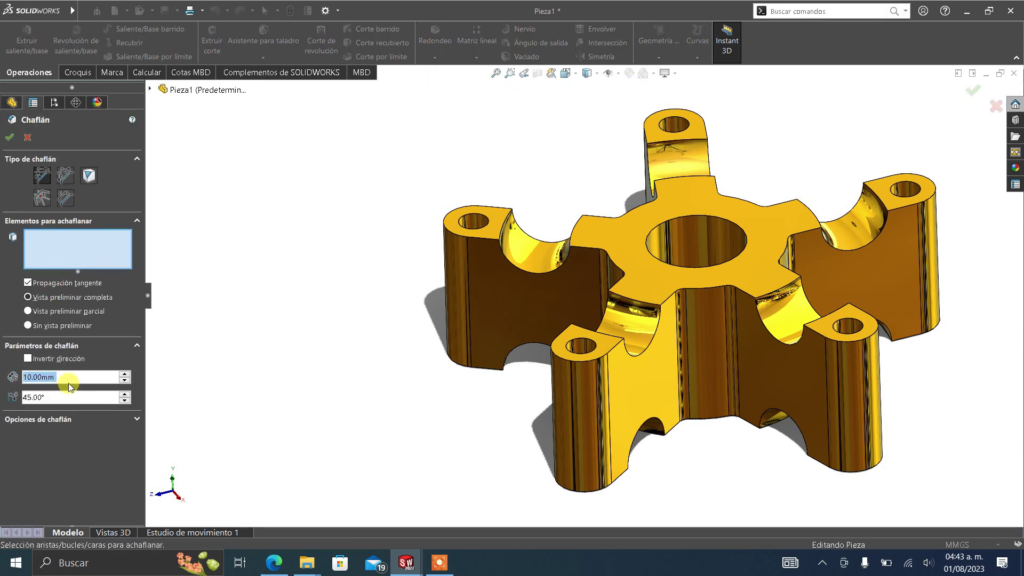
Chamfer the five lug holes and the centre hub hole at 1 mm × 45°.
{"action": "type", "text": "1"}
{"action": "key", "text": "Return"}
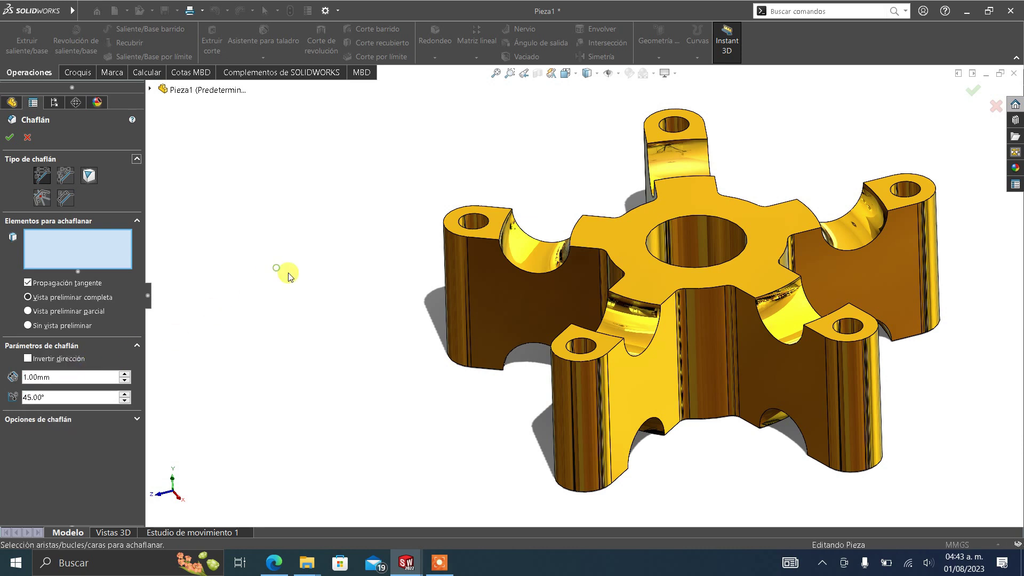
{"action": "left_click", "coordinate": [472, 227]}
{"action": "left_click", "coordinate": [675, 121]}
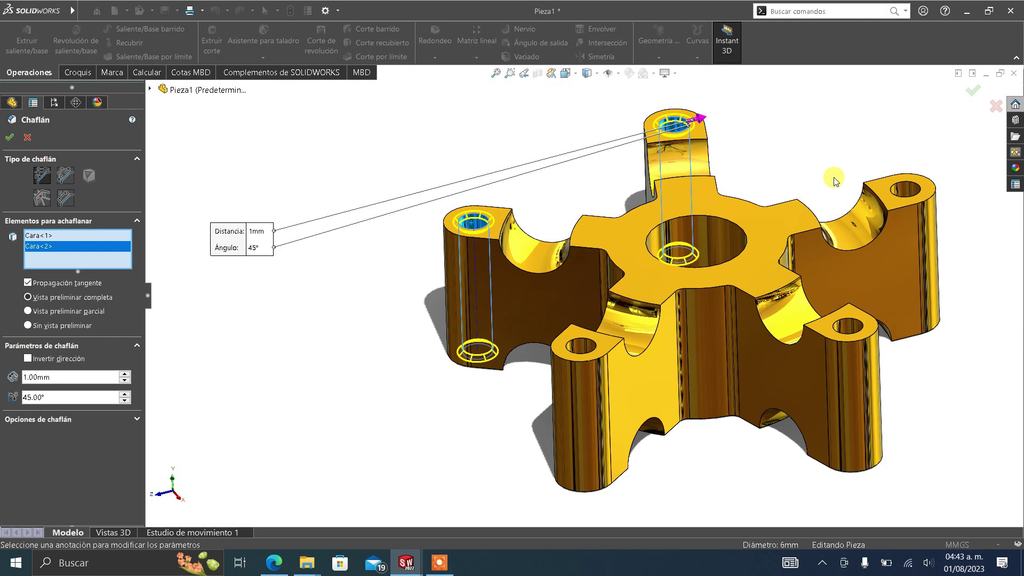
{"action": "left_click", "coordinate": [905, 190]}
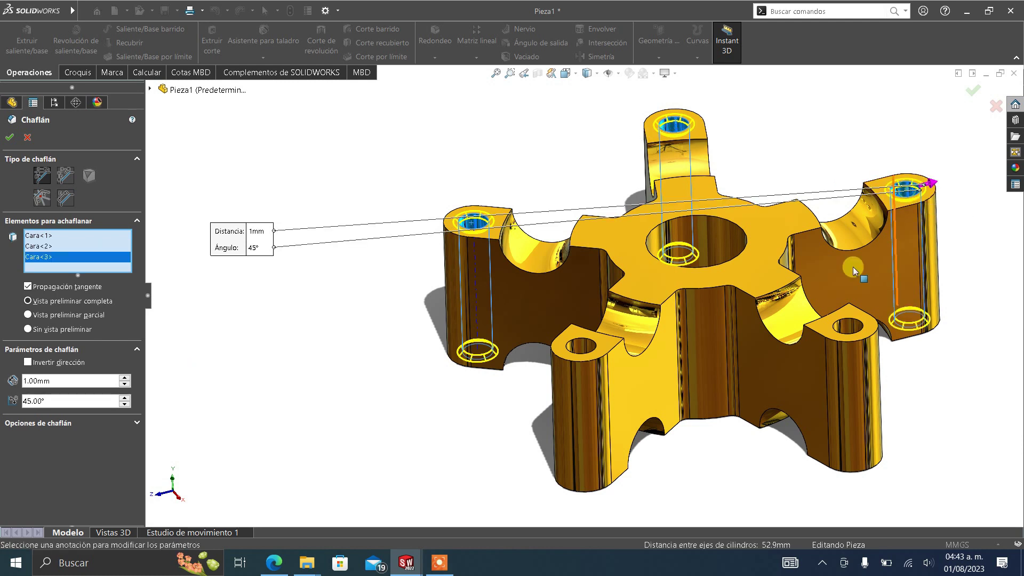
{"action": "left_click", "coordinate": [852, 327]}
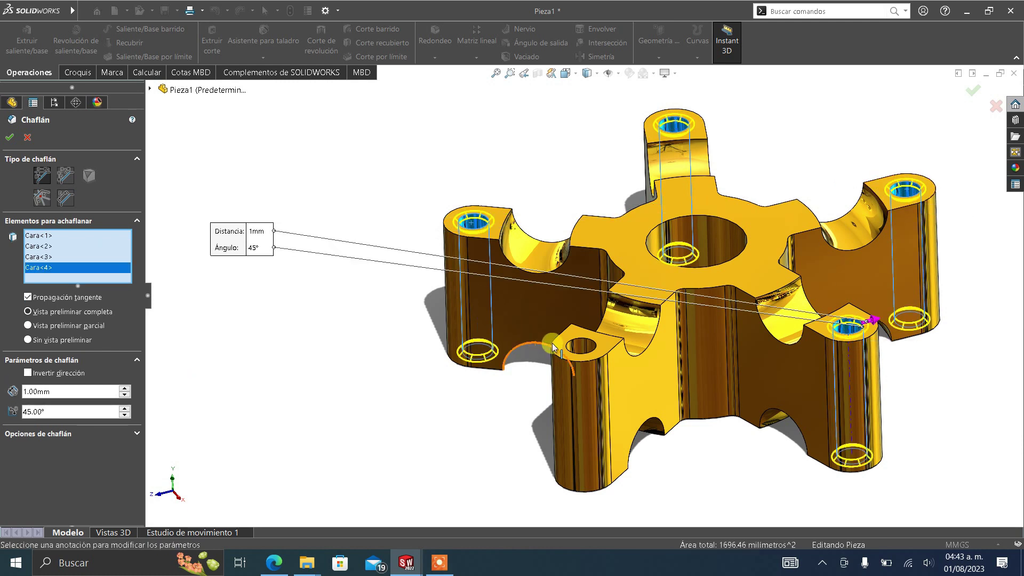
{"action": "left_click", "coordinate": [581, 346]}
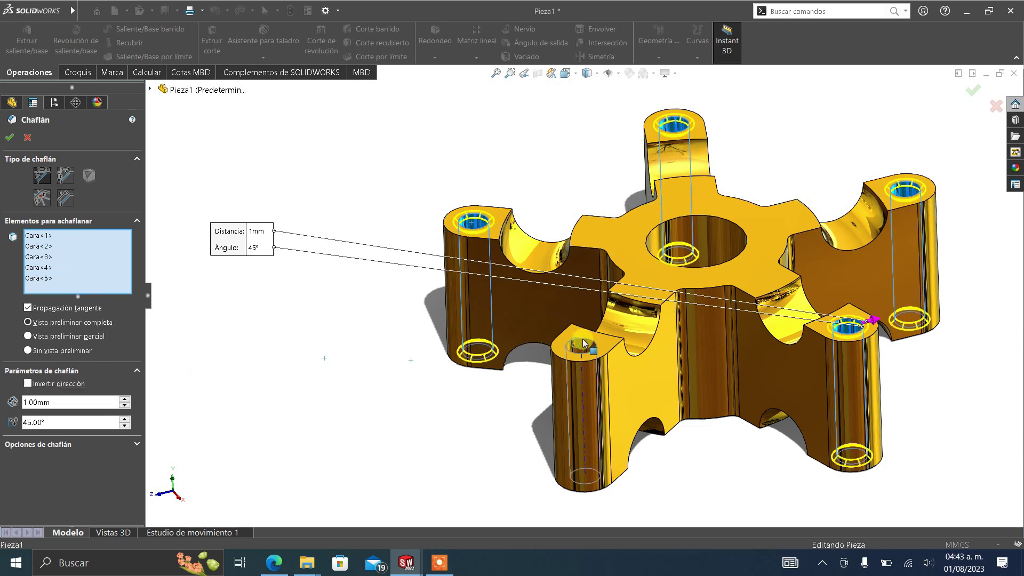
{"action": "left_click", "coordinate": [720, 239]}
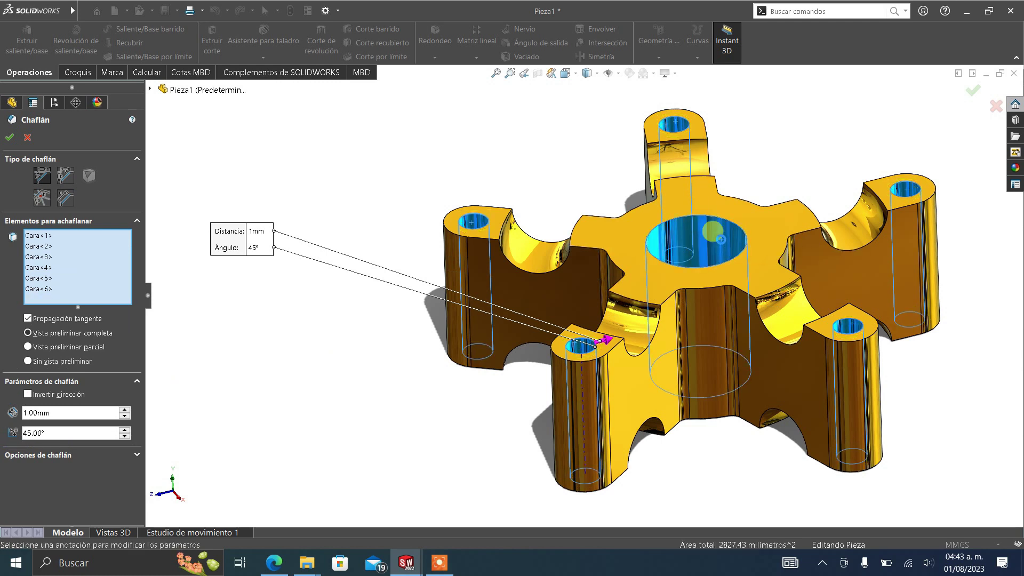
{"action": "middle_click_drag", "start_coordinate": [699, 368], "coordinate": [698, 383]}
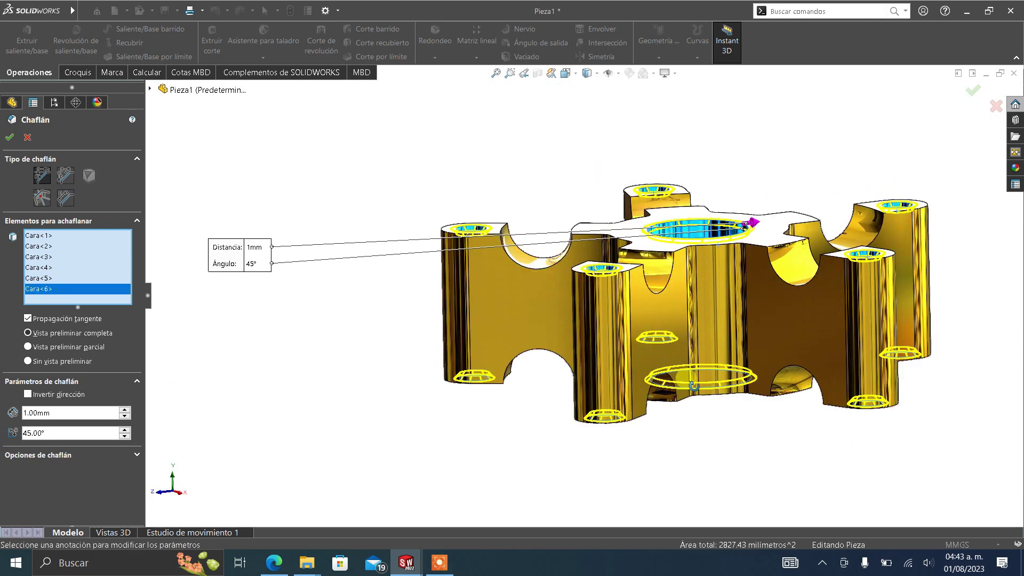
{"action": "left_click", "coordinate": [10, 137]}
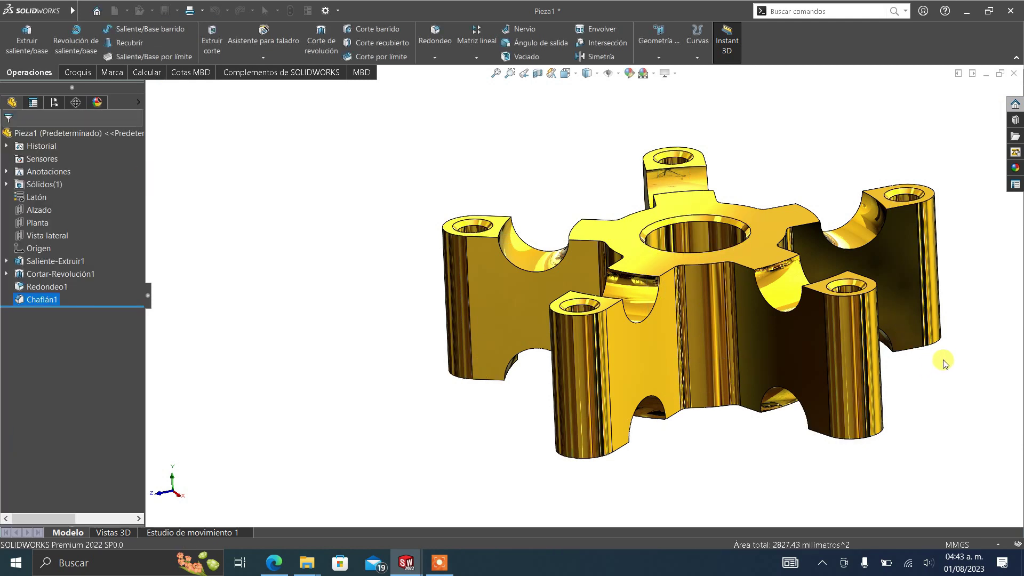
Return the brass star to isometric view and bring up the Calcular (Evaluate) tools.
{"action": "key", "text": "ctrl+7"}
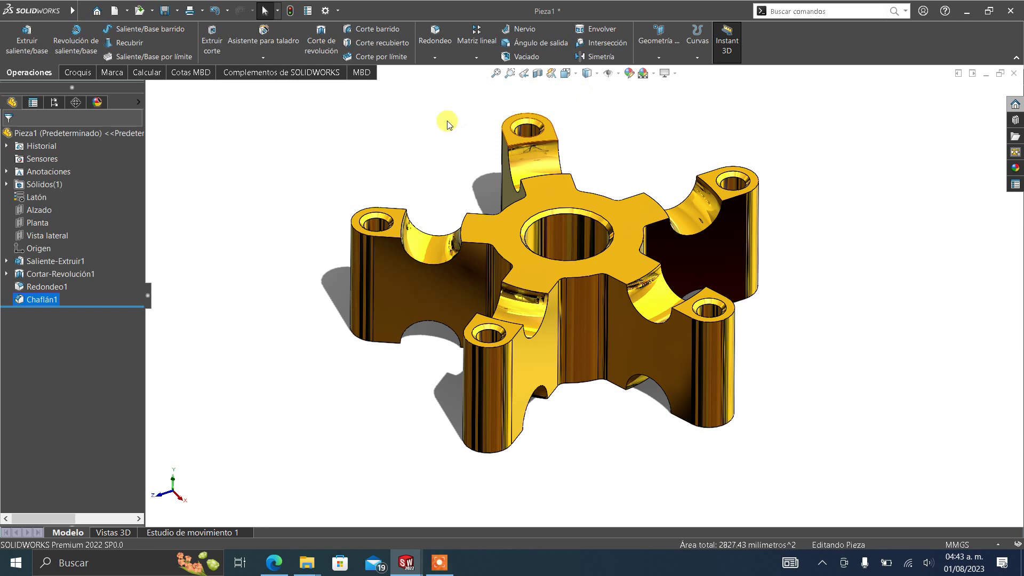
{"action": "left_click", "coordinate": [142, 73]}
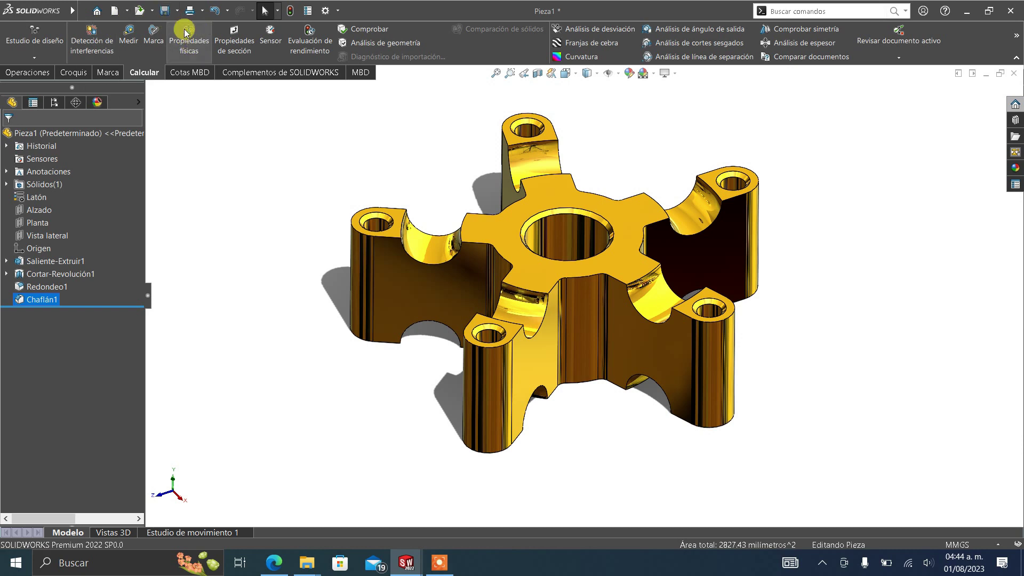
{"action": "left_click", "coordinate": [185, 46]}
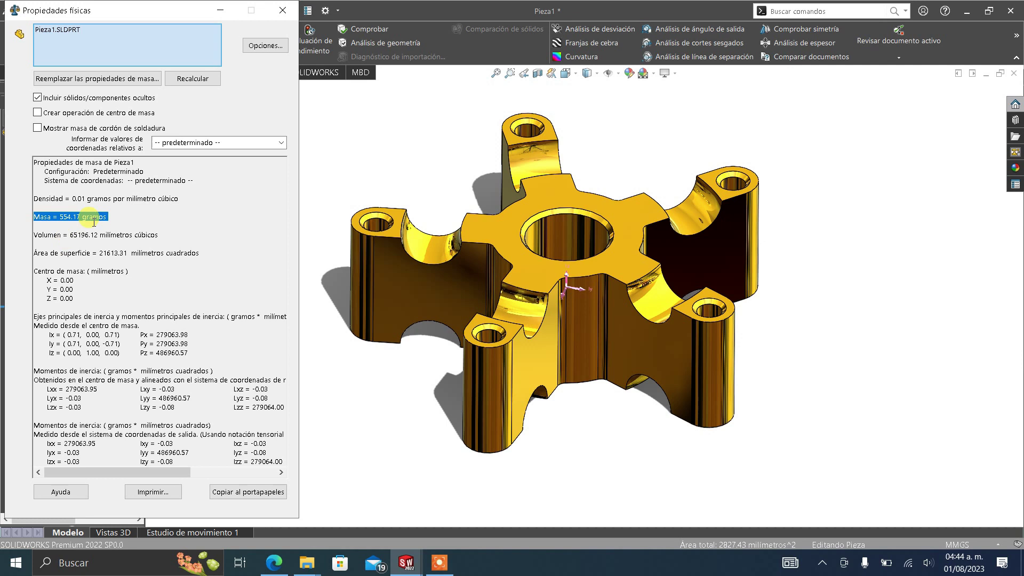
{"action": "left_click_drag", "start_coordinate": [178, 16], "coordinate": [427, 17]}
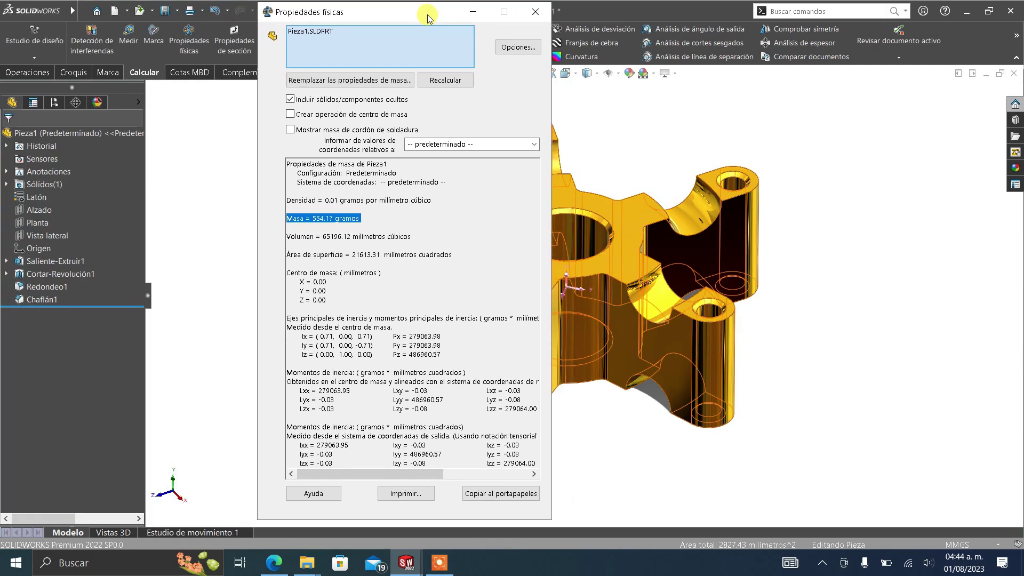
{"action": "left_click", "coordinate": [529, 12]}
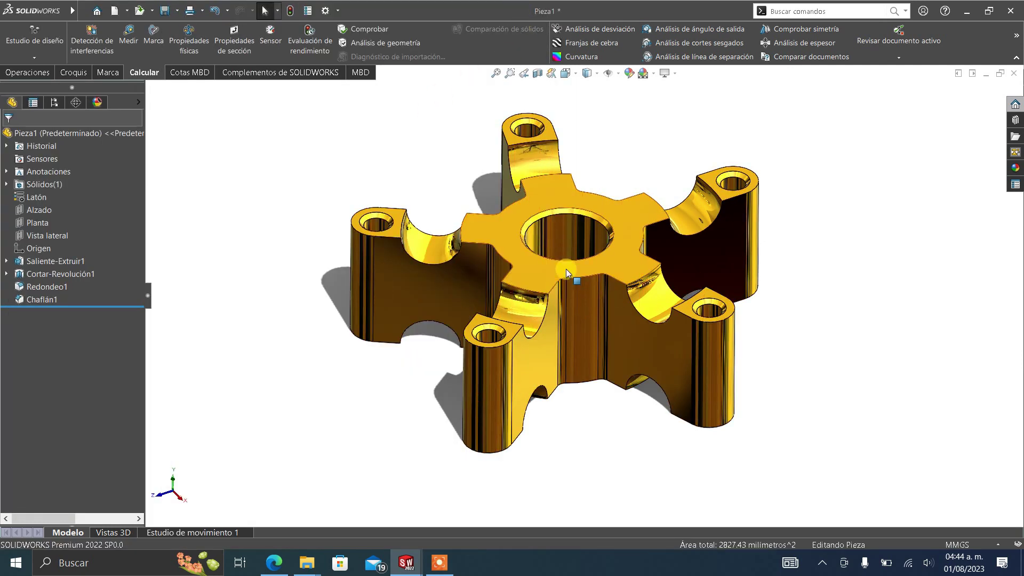